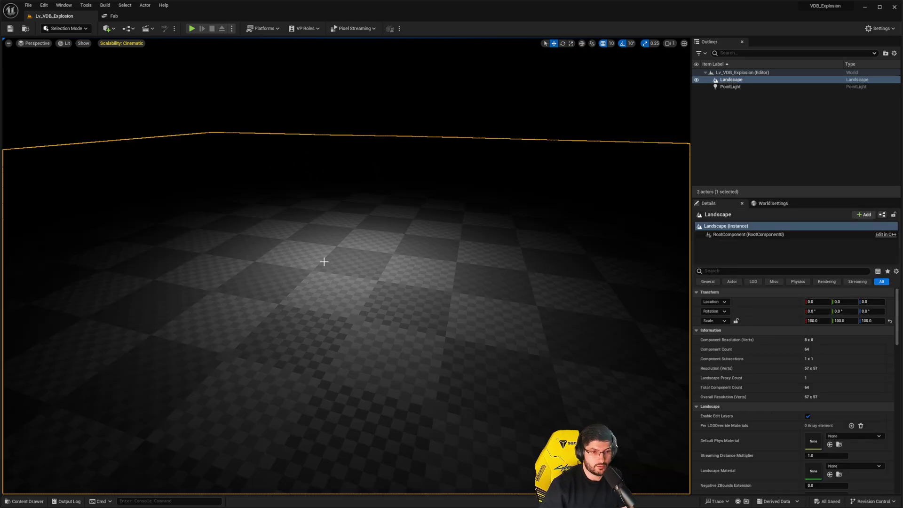
# Show the Tutorial_Files project folder and switch to the File Explorer window showing the explosion_159_Low_Res VDB files
pyautogui.moveTo(314, 315); pyautogui.dragTo(302, 315, button='right')
pyautogui.moveTo(306, 303); pyautogui.dragTo(332, 297)
pyautogui.hotkey('ctrl', 'space')
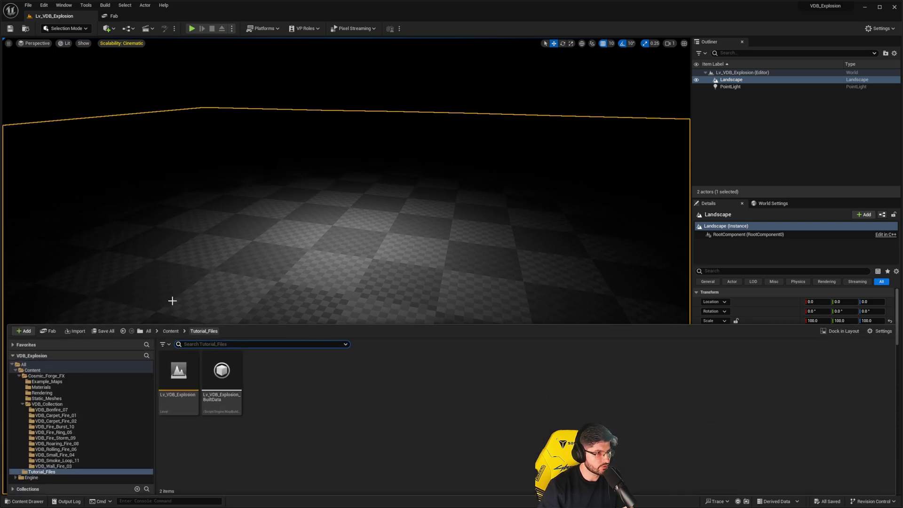
pyautogui.hotkey('alt', 'Tab')
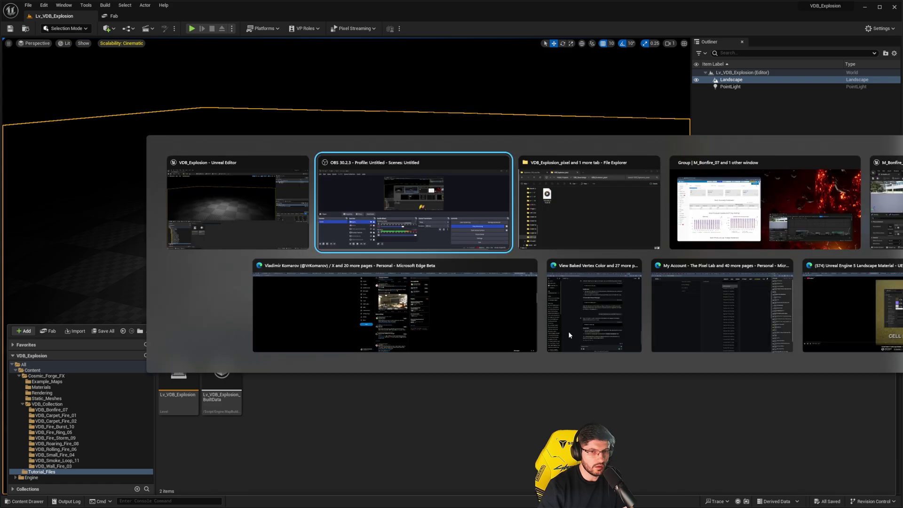
pyautogui.click(582, 226)
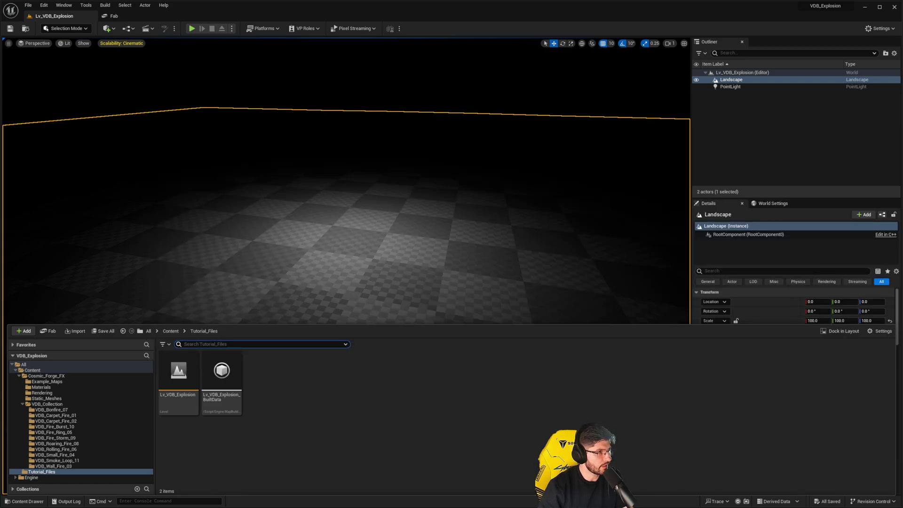
pyautogui.hotkey('alt', 'Tab')
pyautogui.click(490, 224)
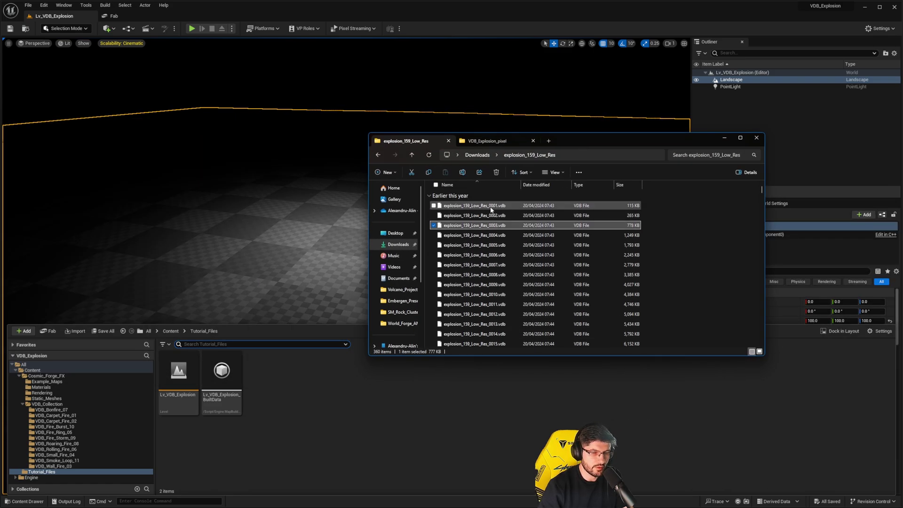
# Import the VDB animation sequence into Tutorial_Files from explosion_159_Low_Res_0001.vdb, keeping the default OpenVDB import options
pyautogui.click(492, 206)
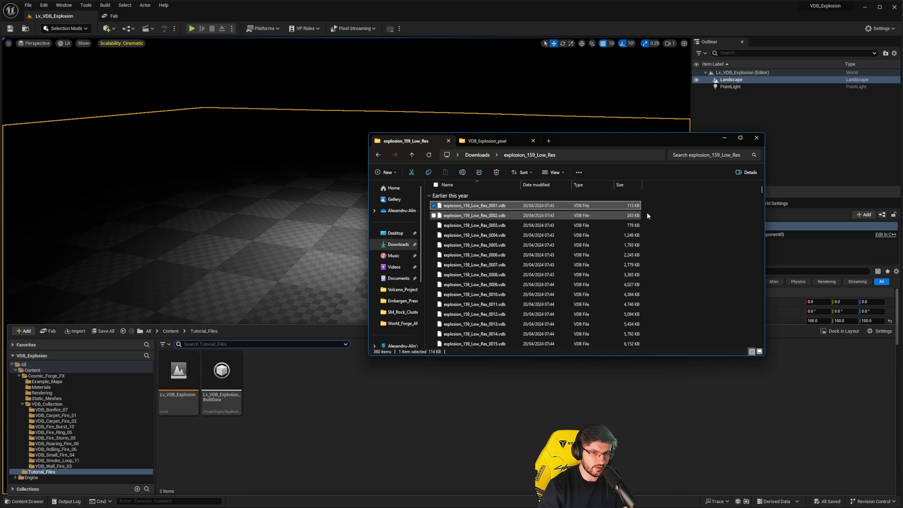
pyautogui.moveTo(759, 195)
pyautogui.mouseDown()
pyautogui.moveTo(756, 324)
pyautogui.moveTo(759, 191)
pyautogui.mouseUp()
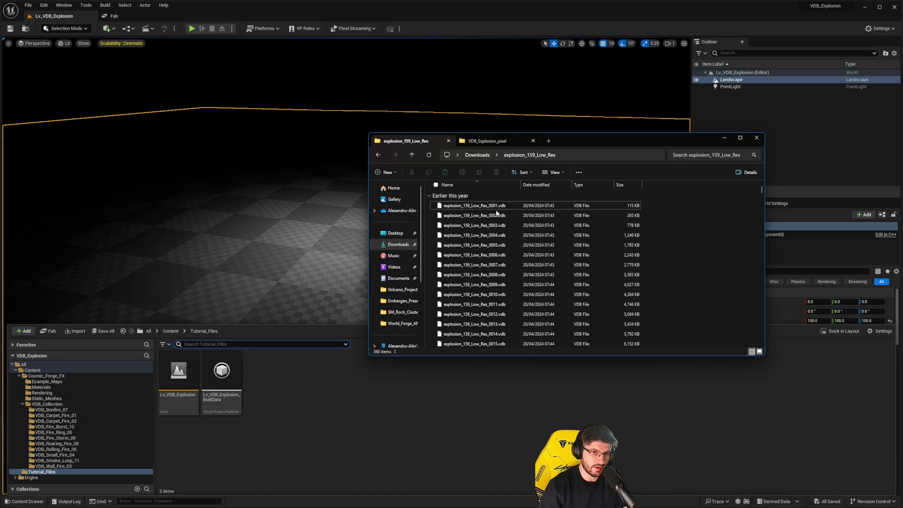
pyautogui.moveTo(473, 207); pyautogui.dragTo(304, 403)
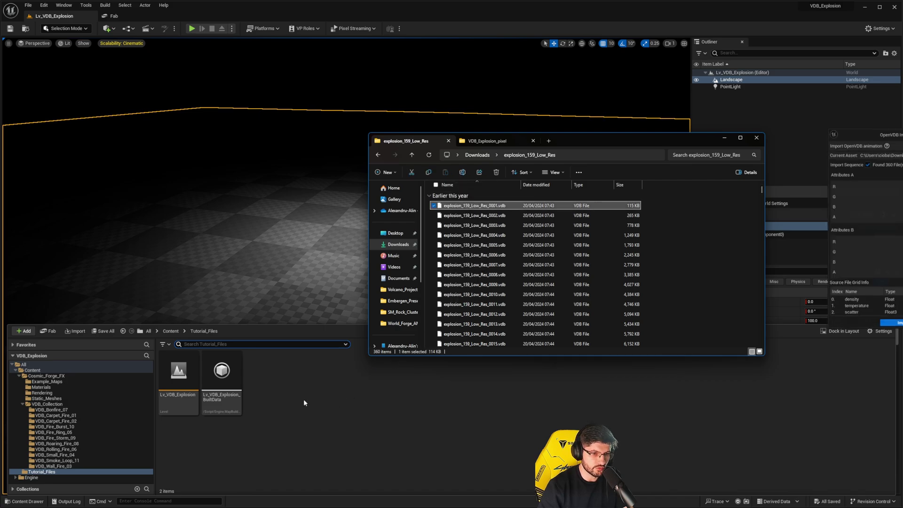
pyautogui.moveTo(578, 140); pyautogui.dragTo(902, 0)
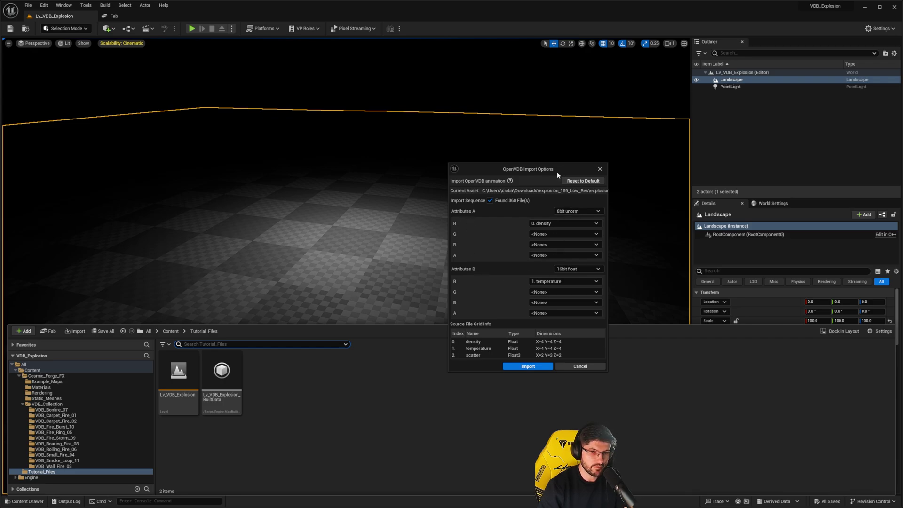
pyautogui.click(562, 270)
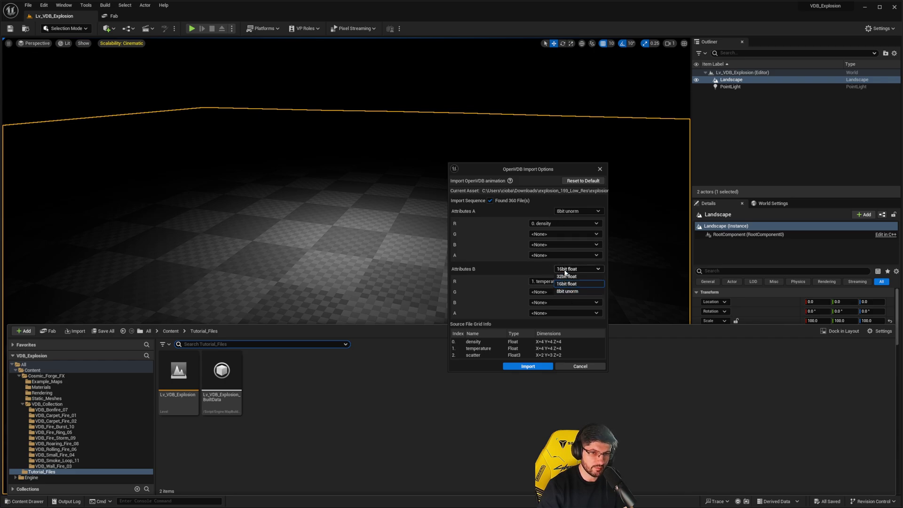
pyautogui.click(565, 269)
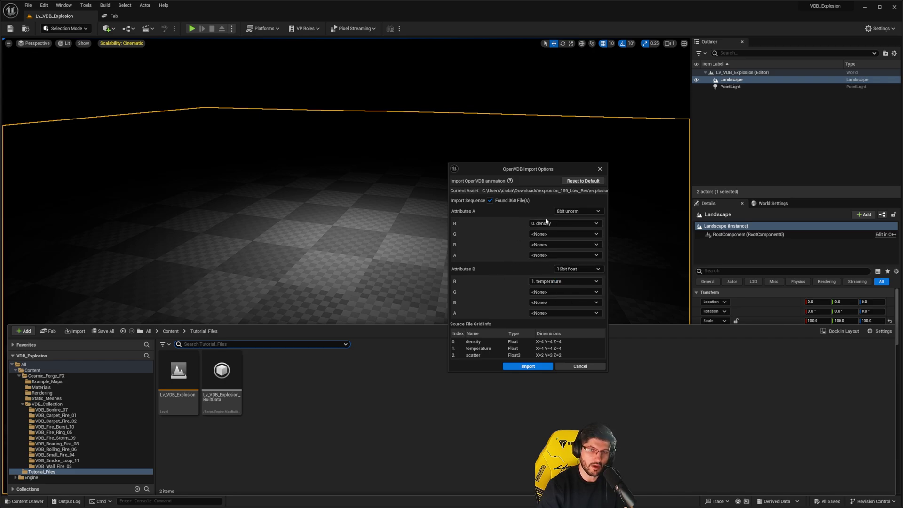
pyautogui.click(532, 367)
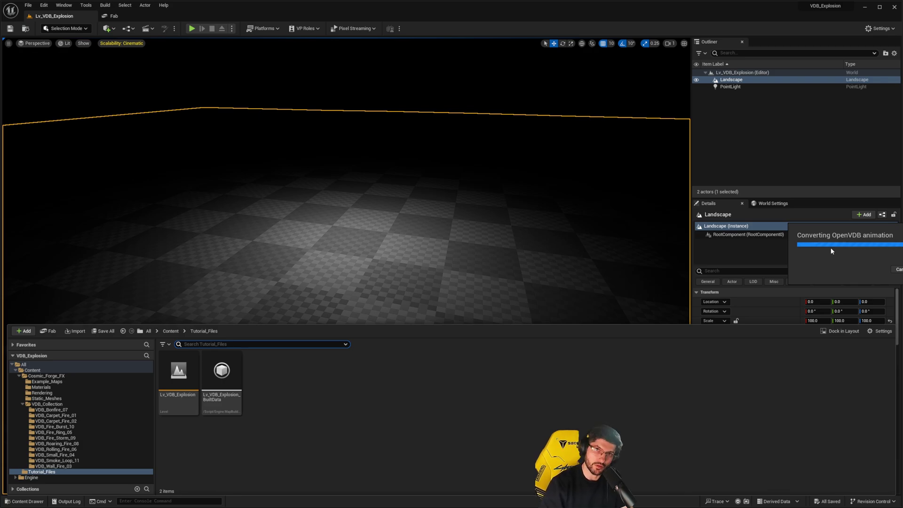
pyautogui.moveTo(182, 400)
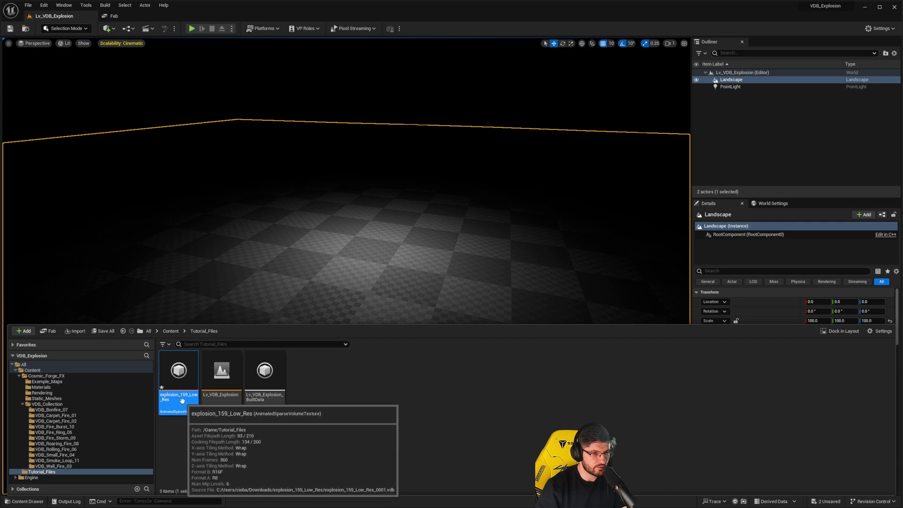
pyautogui.click(183, 401)
pyautogui.click(296, 413)
pyautogui.click(190, 376)
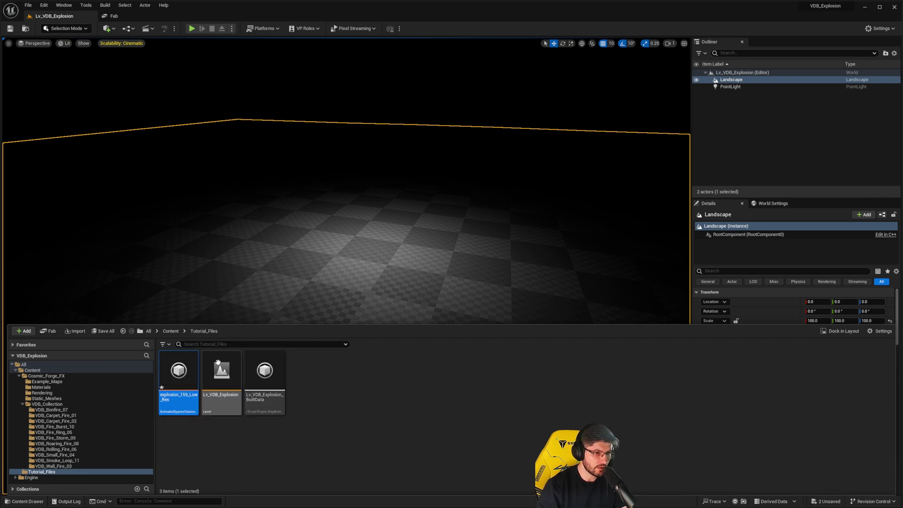
# Create a new material named M_VBD_Explosion in the Tutorial_Files folder
pyautogui.rightClick(304, 395)
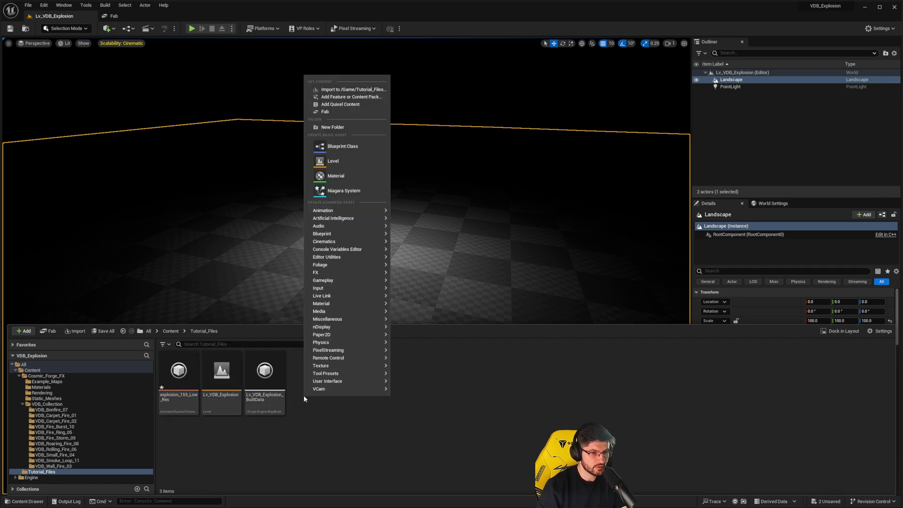
pyautogui.click(344, 184)
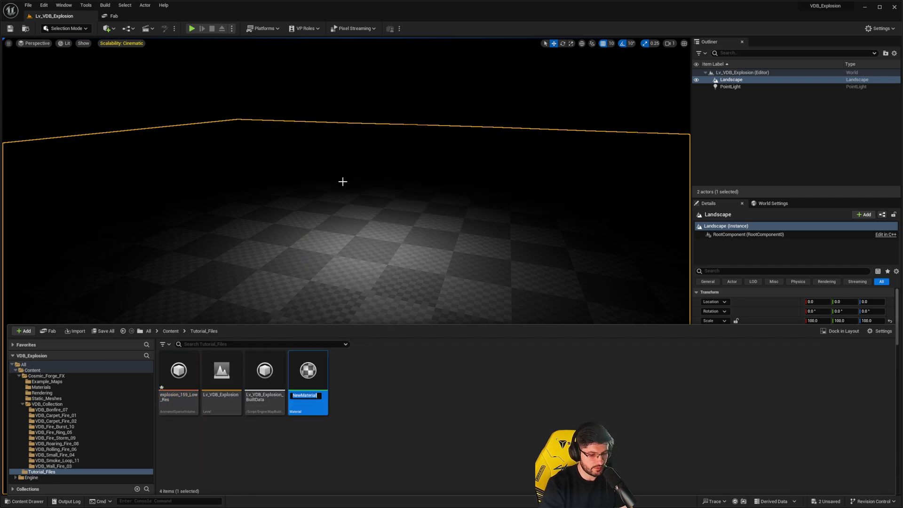
pyautogui.write('M')
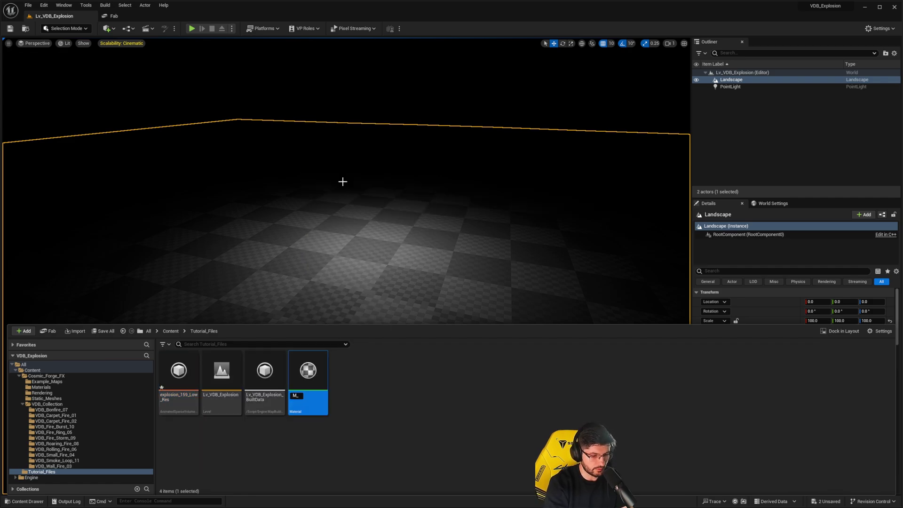
pyautogui.write('_VBD_Explosion')
pyautogui.press('Return')
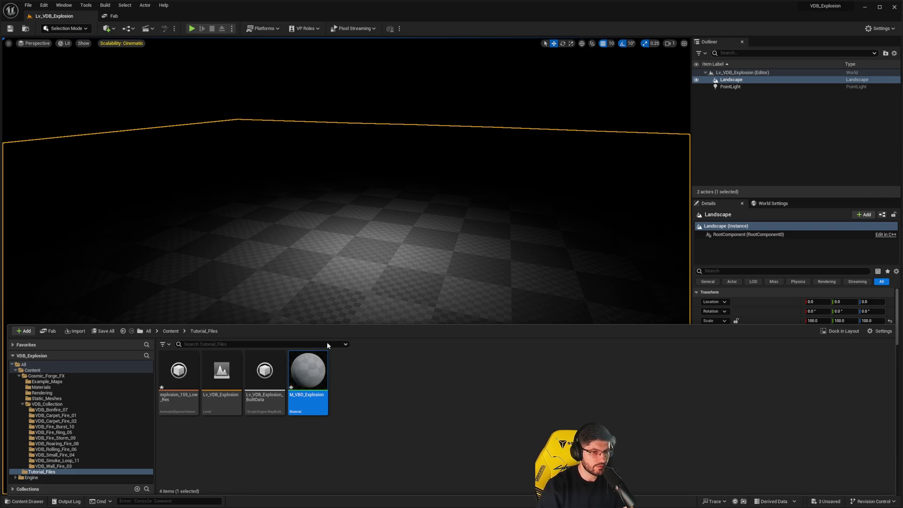
# Open the M_VBD_Explosion material and add a SparseVolumeTextureSampleParameter node named VDB_Slot to its graph
pyautogui.click(284, 302)
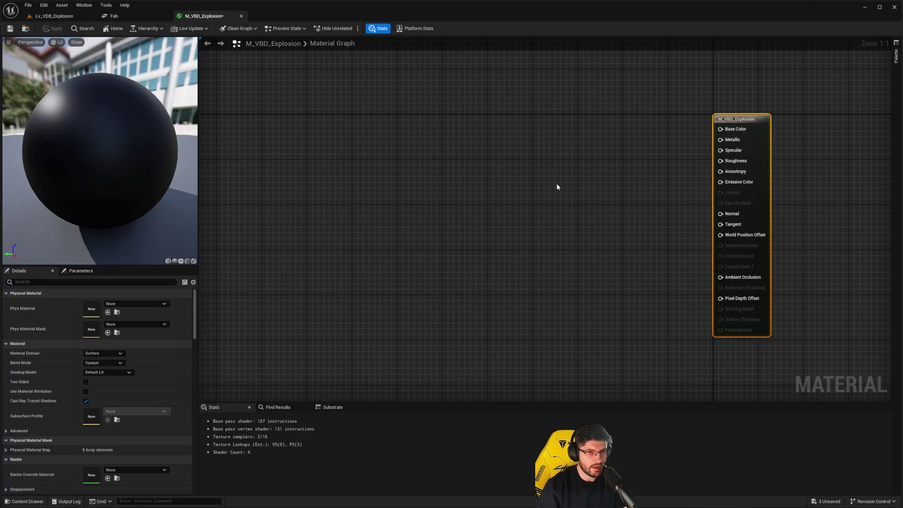
pyautogui.rightClick(408, 162)
pyautogui.write('sparsevolum')
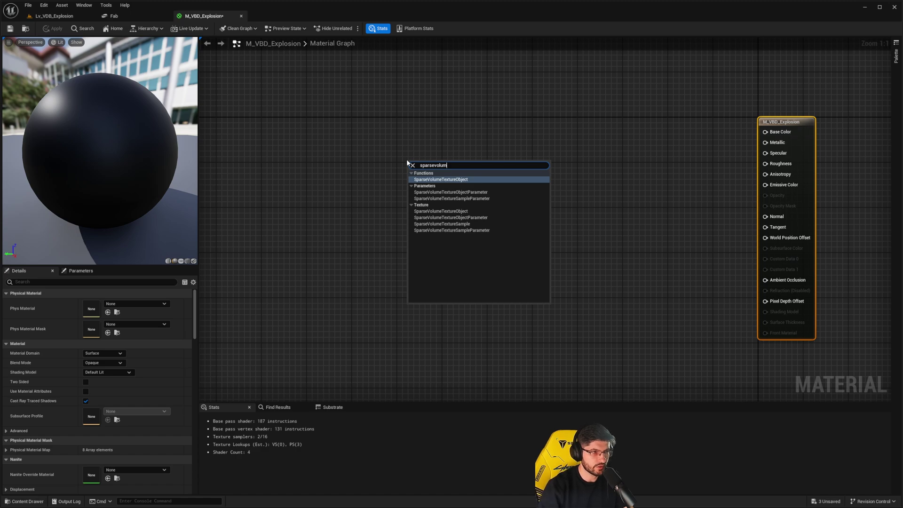
pyautogui.click(455, 199)
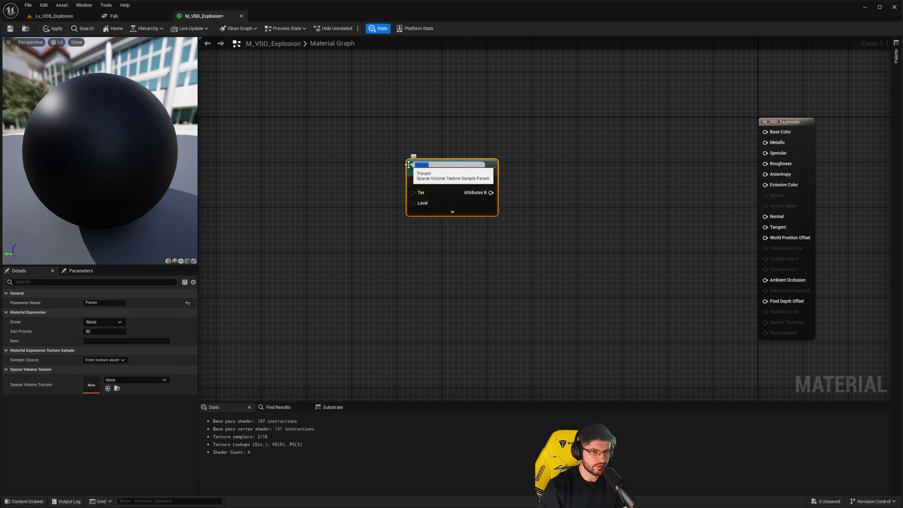
pyautogui.write('VDB_Slot')
pyautogui.press('Return')
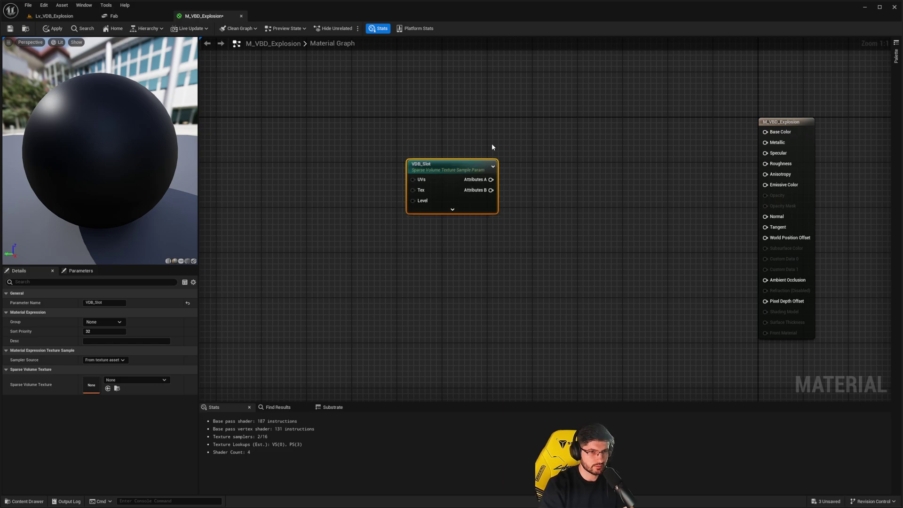
# Assign the imported explosion_159_Low_Res asset as the Sparse Volume Texture of the VDB_Slot node
pyautogui.moveTo(456, 152); pyautogui.dragTo(511, 178, button='right')
pyautogui.moveTo(498, 199); pyautogui.dragTo(458, 196)
pyautogui.moveTo(388, 188); pyautogui.dragTo(442, 186, button='right')
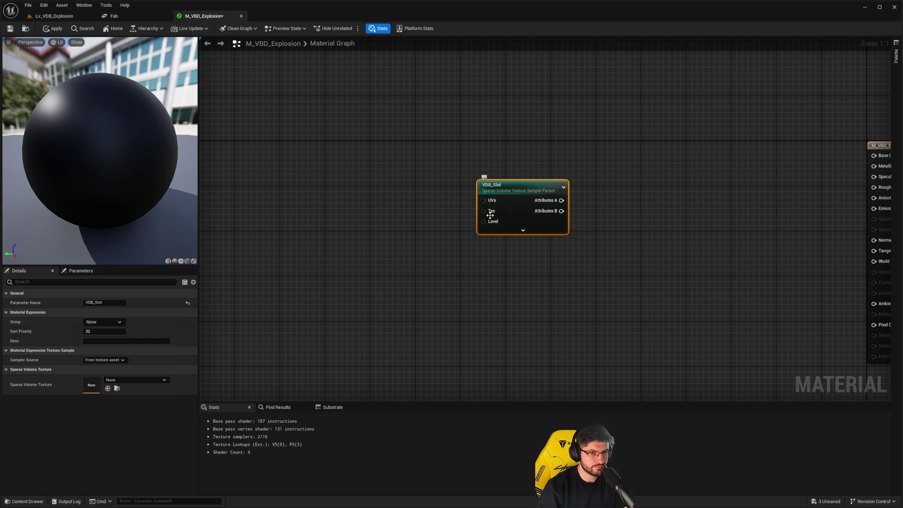
pyautogui.moveTo(405, 200); pyautogui.dragTo(425, 263)
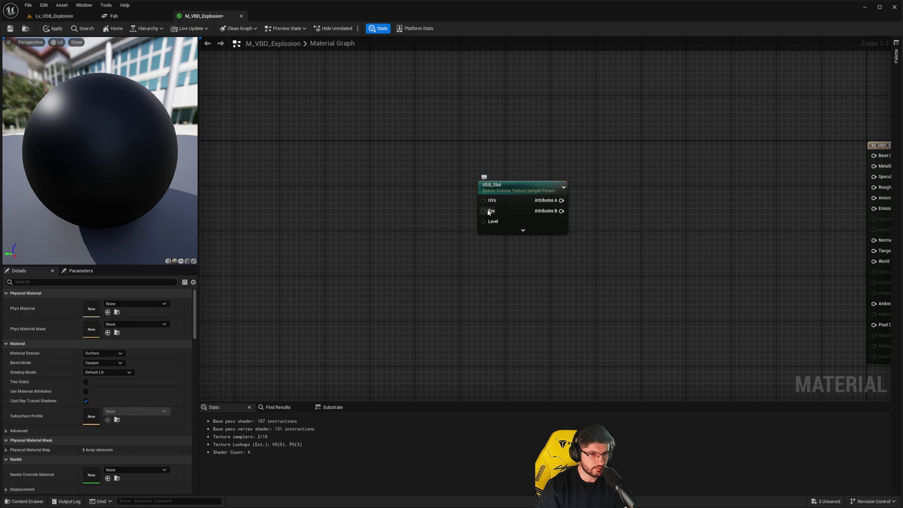
pyautogui.click(517, 202)
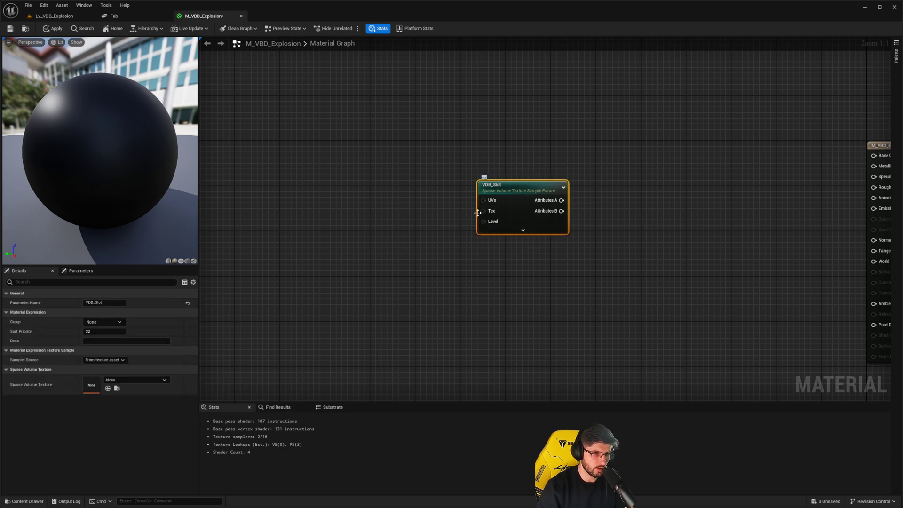
pyautogui.hotkey('ctrl', 'space')
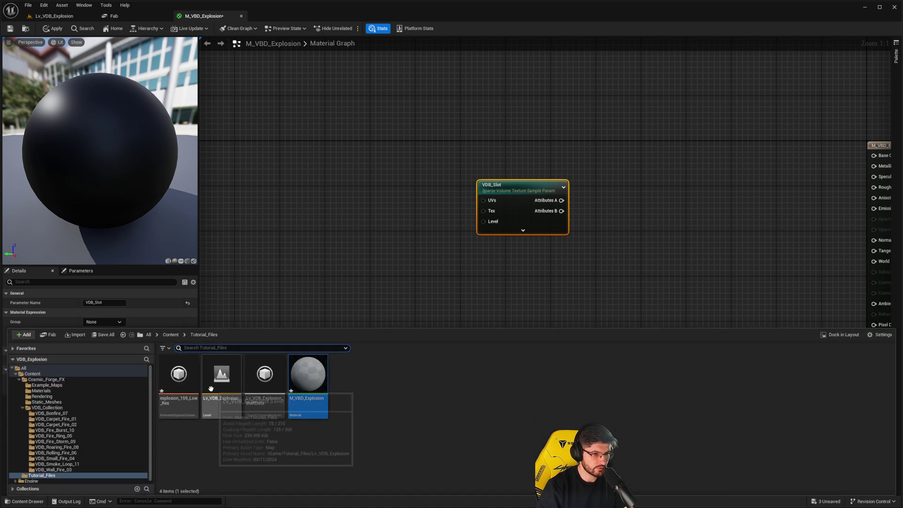
pyautogui.click(184, 374)
pyautogui.click(245, 298)
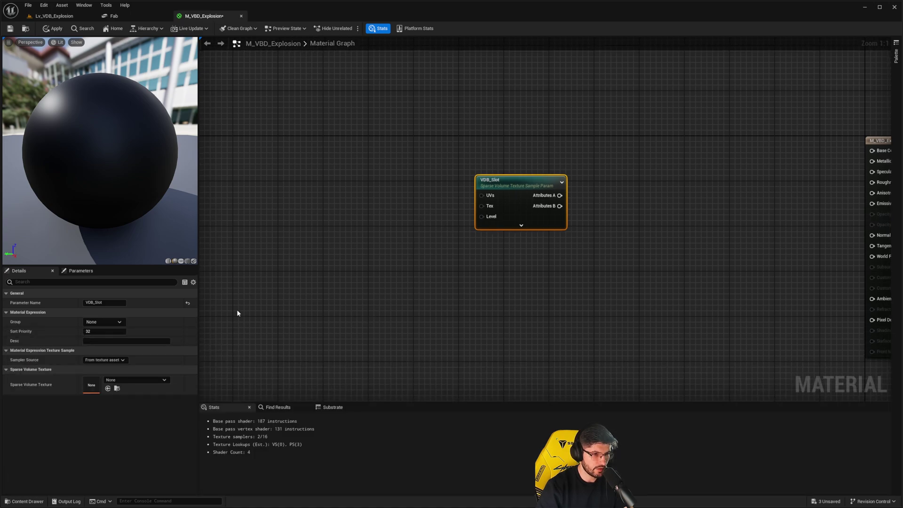
pyautogui.click(108, 389)
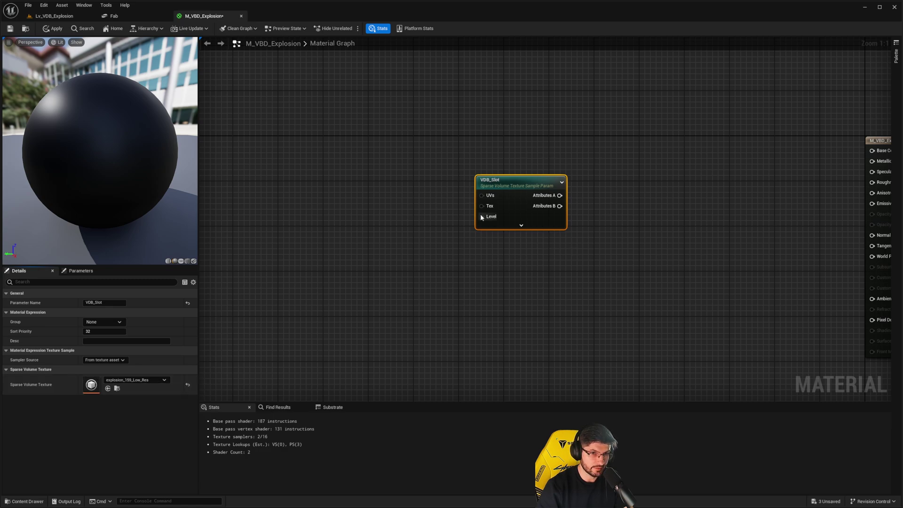
# Add a LocalPosition node to the material graph and place it well to the left of the VDB_Slot node
pyautogui.moveTo(333, 191); pyautogui.dragTo(368, 192, button='right')
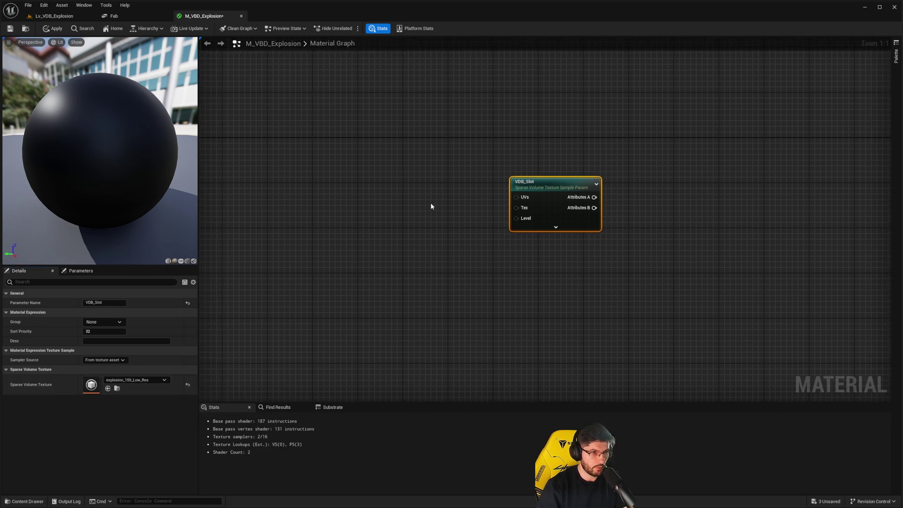
pyautogui.moveTo(432, 206); pyautogui.dragTo(440, 205, button='right')
pyautogui.moveTo(367, 193); pyautogui.dragTo(386, 192, button='right')
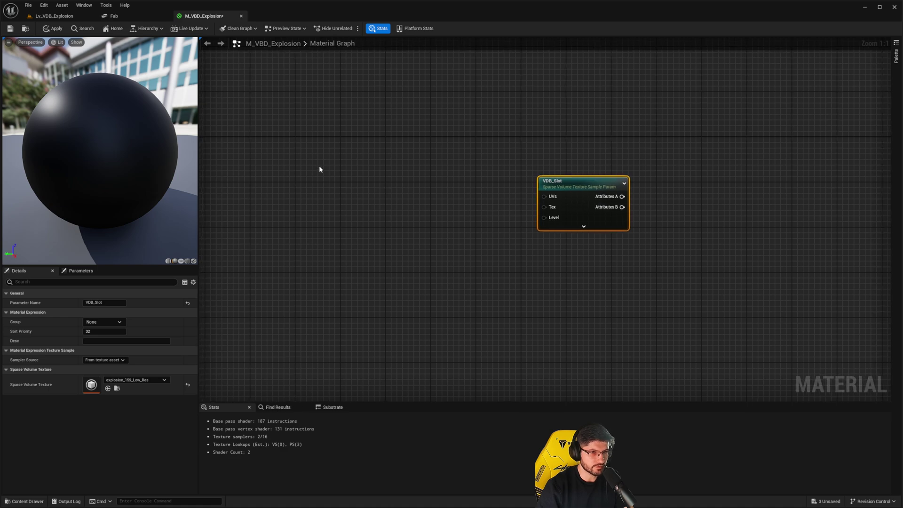
pyautogui.rightClick(316, 167)
pyautogui.write('localposition')
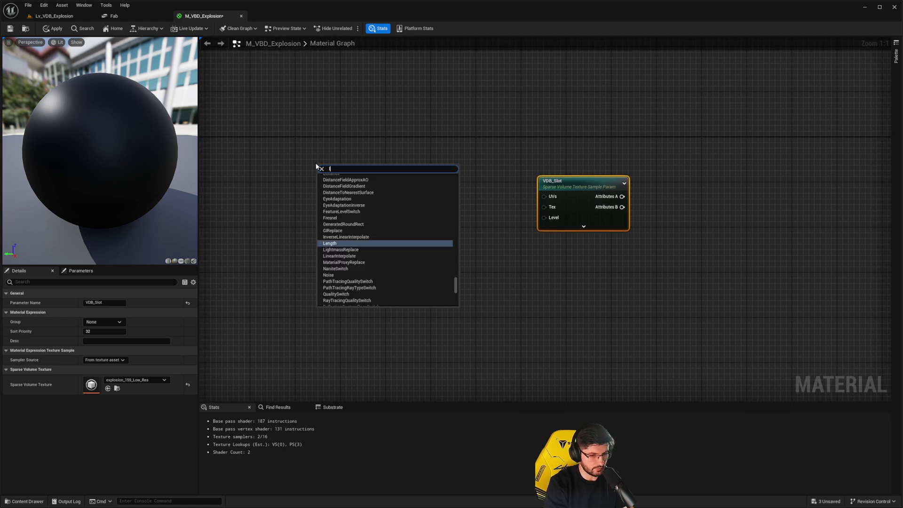
pyautogui.press('Return')
pyautogui.moveTo(329, 175); pyautogui.dragTo(278, 155)
pyautogui.moveTo(491, 199); pyautogui.dragTo(539, 195, button='right')
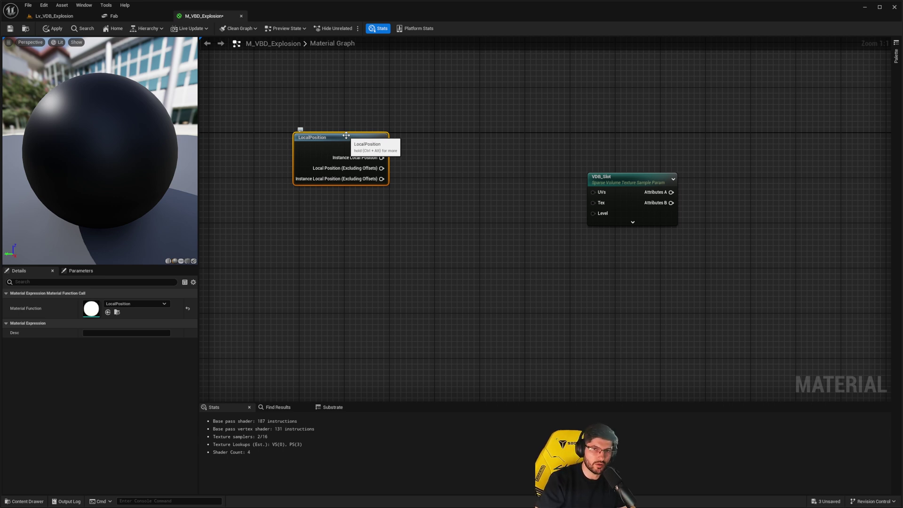
pyautogui.moveTo(347, 135); pyautogui.dragTo(311, 138)
# Add an ObjectLocalBounds node and place it directly below the LocalPosition node
pyautogui.moveTo(324, 208); pyautogui.dragTo(331, 212, button='right')
pyautogui.rightClick(319, 215)
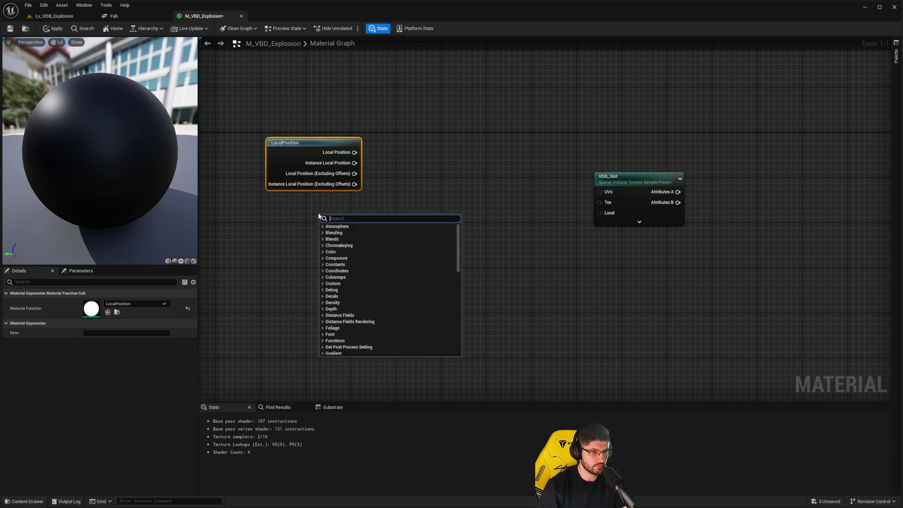
pyautogui.write('object local')
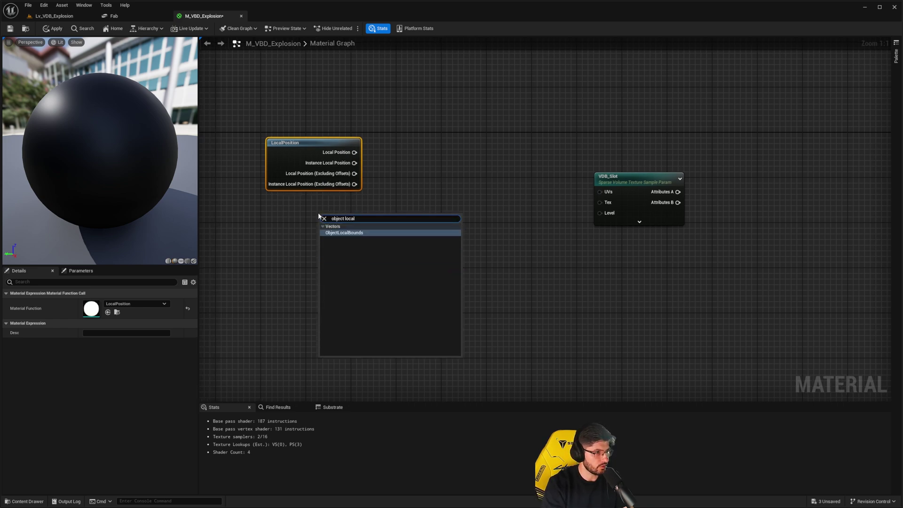
pyautogui.press('Return')
pyautogui.moveTo(328, 224); pyautogui.dragTo(289, 217)
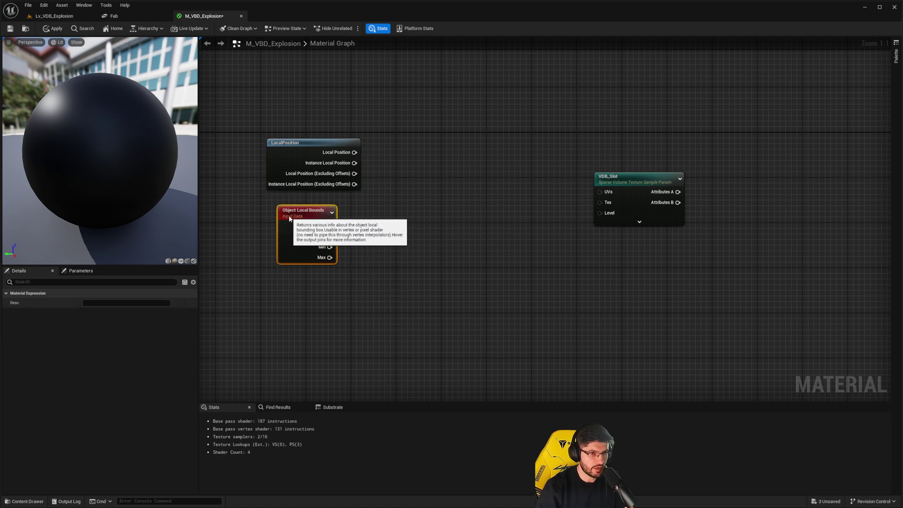
# Add a Subtract node between the LocalPosition and VDB_Slot nodes
pyautogui.click(408, 160)
pyautogui.rightClick(408, 160)
pyautogui.write('sub')
pyautogui.press('Return')
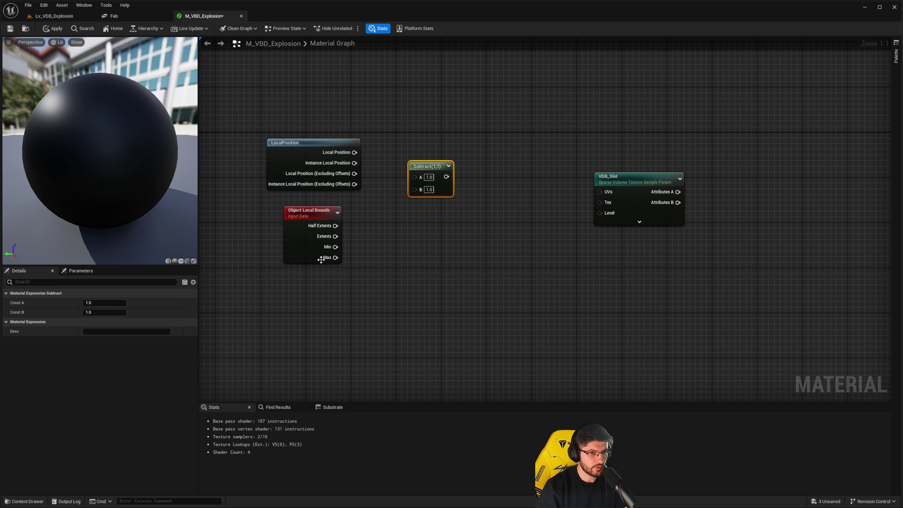
# Connect Local Position to Subtract's A input and Object Local Bounds Min to B, and shift the bounds node slightly toward Subtract
pyautogui.click(311, 244)
pyautogui.moveTo(336, 247); pyautogui.dragTo(414, 189)
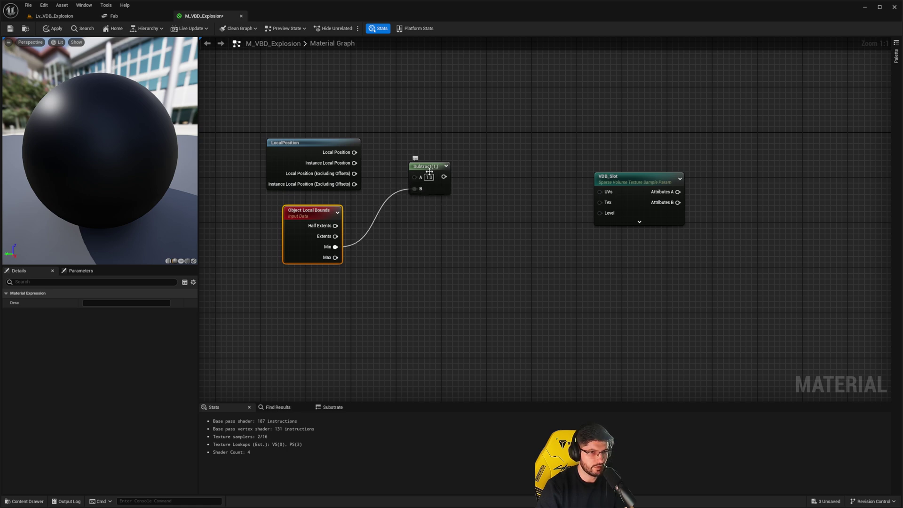
pyautogui.moveTo(354, 152); pyautogui.dragTo(415, 180)
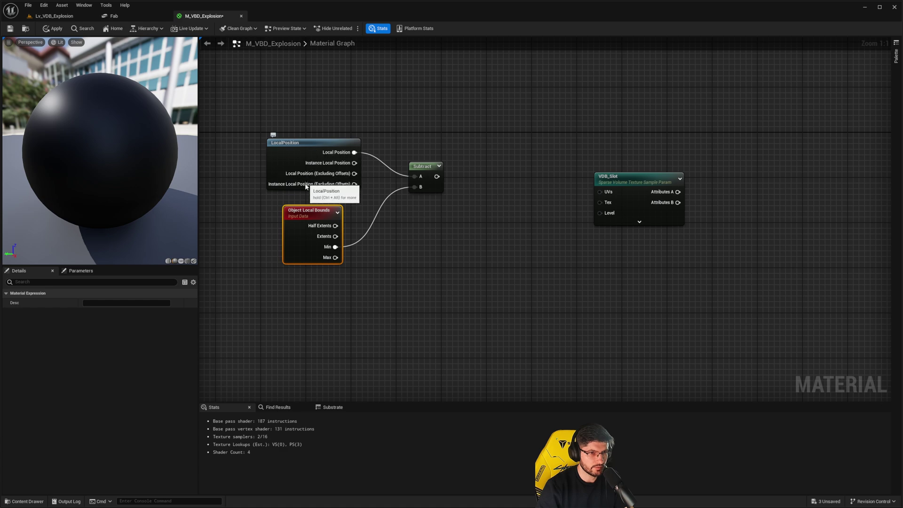
pyautogui.moveTo(314, 208); pyautogui.dragTo(331, 208)
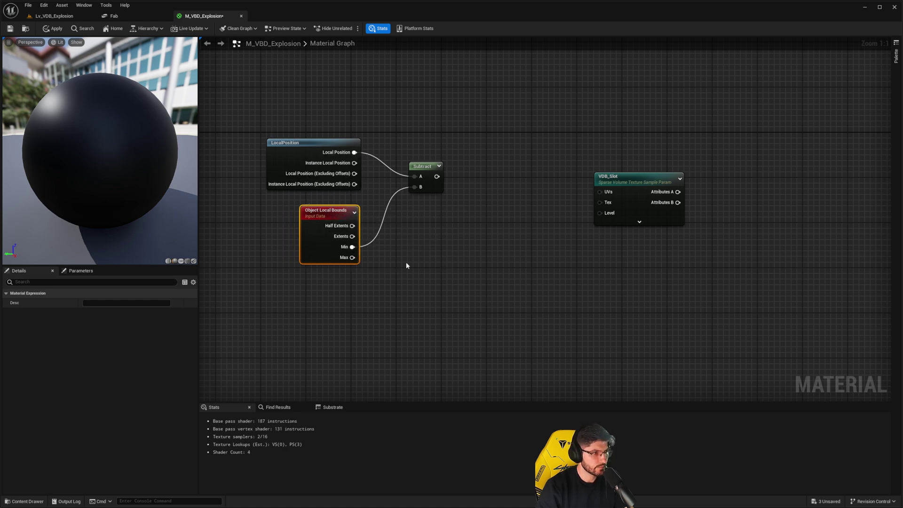
# Add a Divide node before VDB_Slot, with the Subtract result feeding A and Object Local Bounds Extents feeding B
pyautogui.rightClick(504, 170)
pyautogui.write('divide')
pyautogui.press('Return')
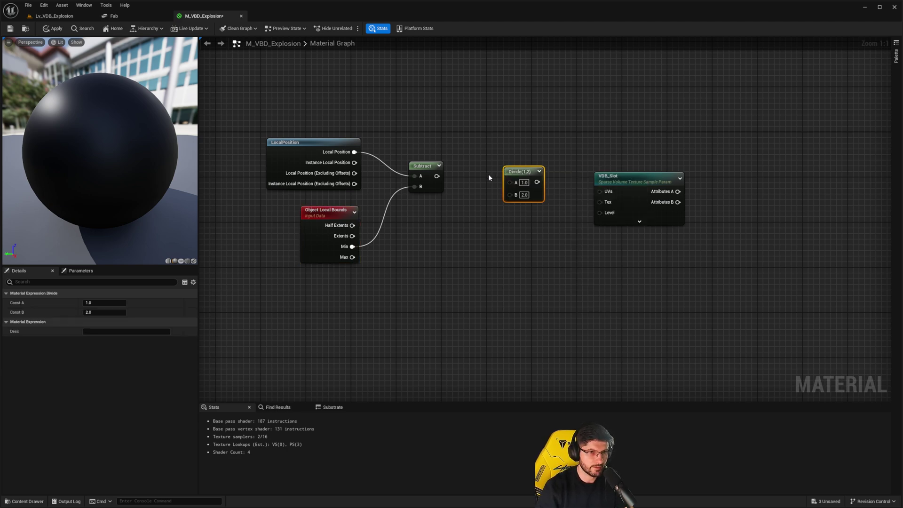
pyautogui.moveTo(438, 176); pyautogui.dragTo(510, 182)
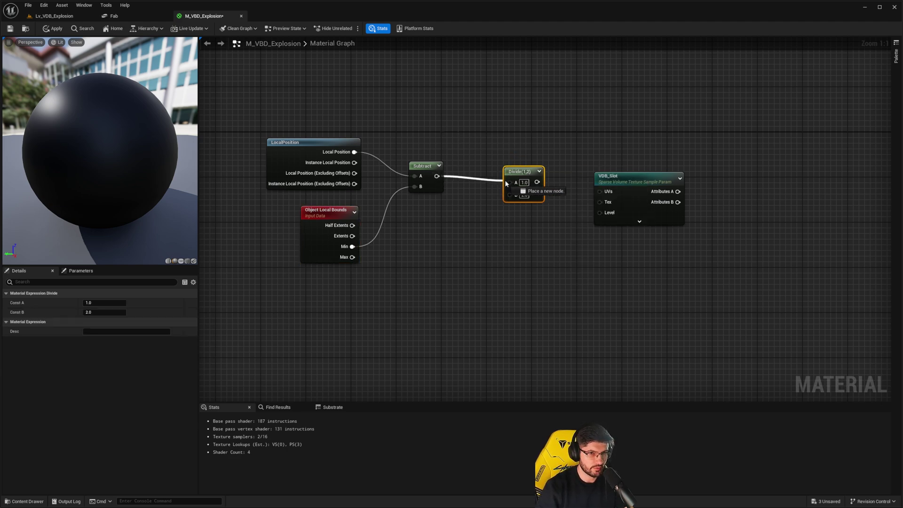
pyautogui.moveTo(352, 235); pyautogui.dragTo(510, 192)
# Straighten the connections between the LocalPosition, Subtract and Divide nodes
pyautogui.press('q')
pyautogui.moveTo(551, 132); pyautogui.dragTo(326, 197)
pyautogui.press('q')
pyautogui.click(459, 115)
pyautogui.moveTo(458, 115); pyautogui.dragTo(371, 108, button='right')
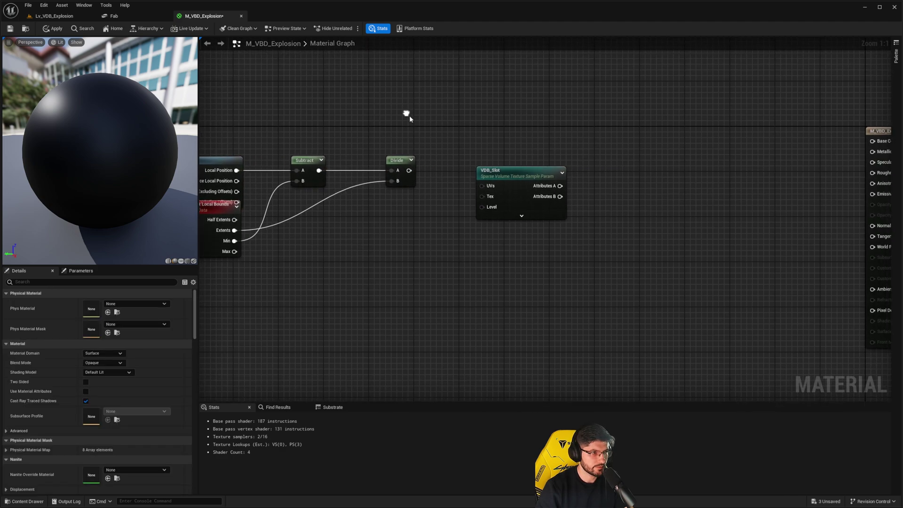
# Connect the Divide output to VDB_Slot's UVs input and straighten the connection
pyautogui.moveTo(658, 140); pyautogui.dragTo(235, 203)
pyautogui.click(456, 120)
pyautogui.moveTo(409, 171); pyautogui.dragTo(237, 192)
pyautogui.press('q')
pyautogui.click(496, 93)
# Move the whole node chain from LocalPosition to VDB_Slot farther away from the material output node
pyautogui.moveTo(622, 113)
pyautogui.mouseDown(button='right')
pyautogui.moveTo(488, 133)
pyautogui.moveTo(623, 126)
pyautogui.mouseUp(button='right')
pyautogui.scroll(-2, 488, 133)
pyautogui.moveTo(624, 126); pyautogui.dragTo(299, 263)
pyautogui.press('f')
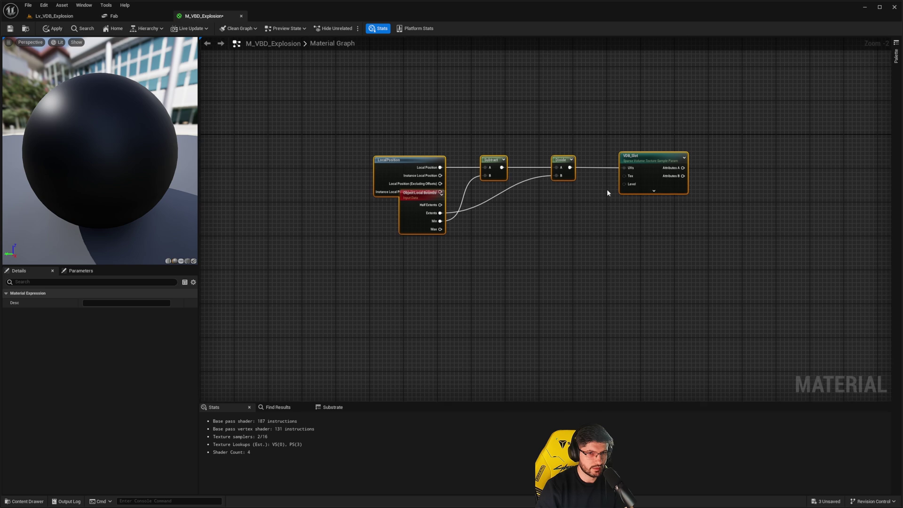
pyautogui.moveTo(649, 184); pyautogui.dragTo(459, 190)
pyautogui.click(459, 162)
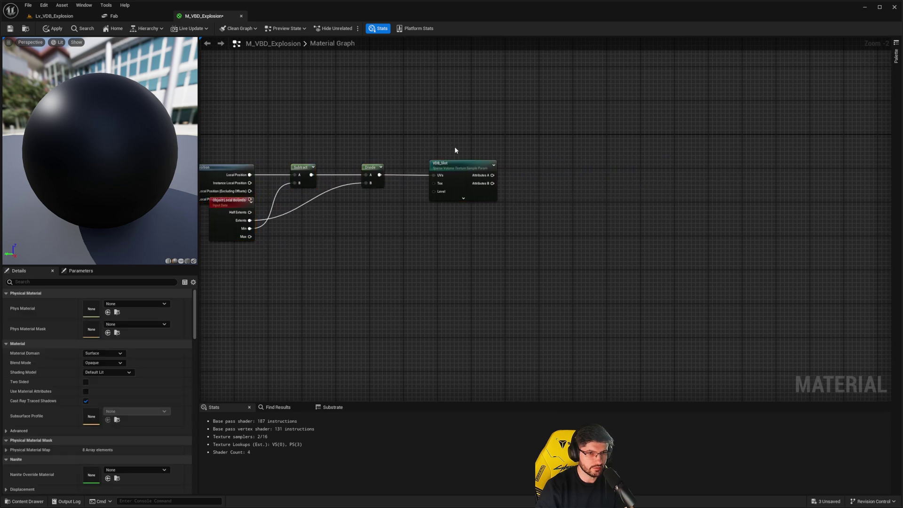
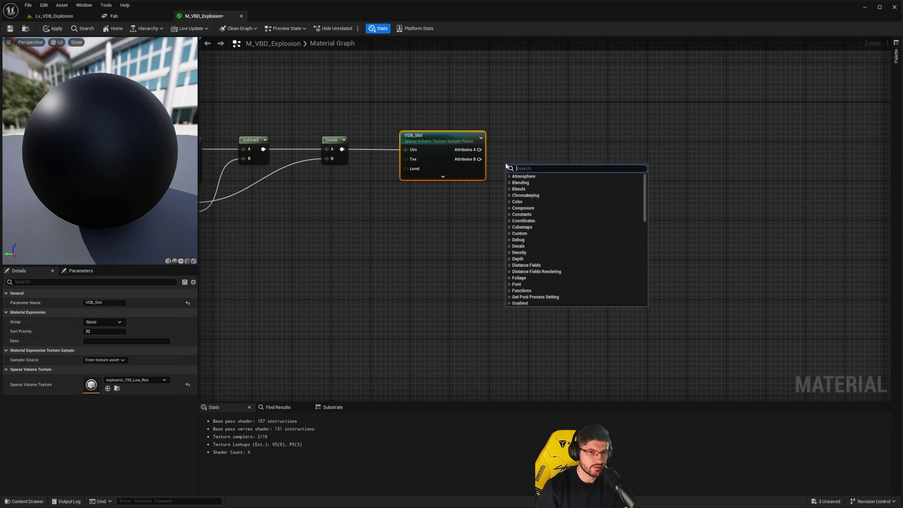
# Add a Component Mask node after VDB_Slot with only the R channel enabled
pyautogui.write('comp')
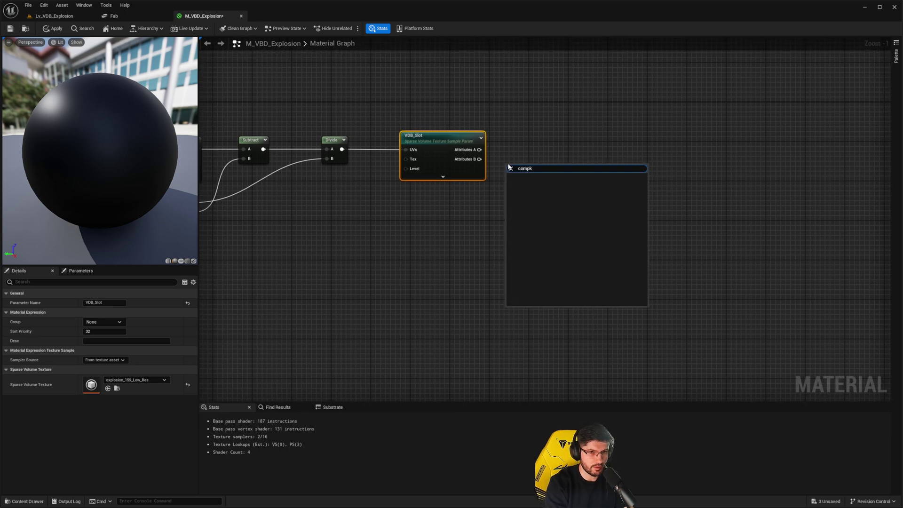
pyautogui.press('Return')
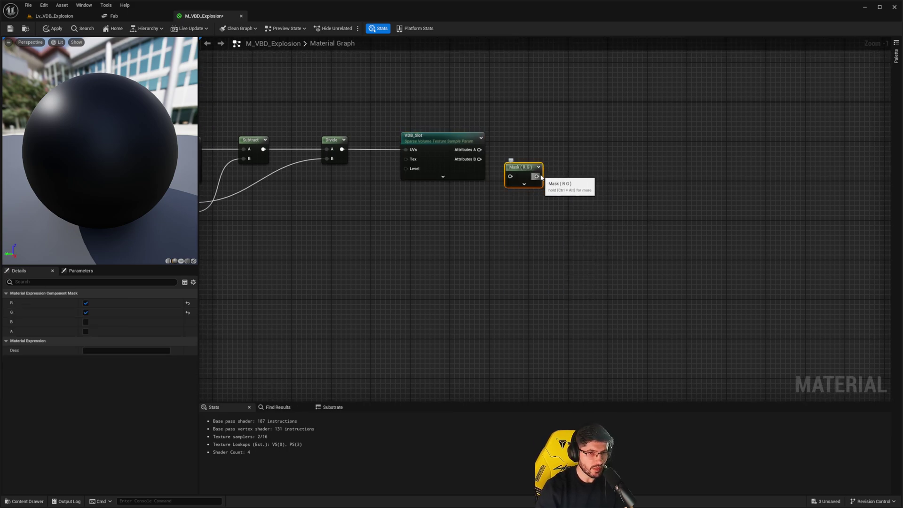
pyautogui.moveTo(526, 169); pyautogui.dragTo(554, 169)
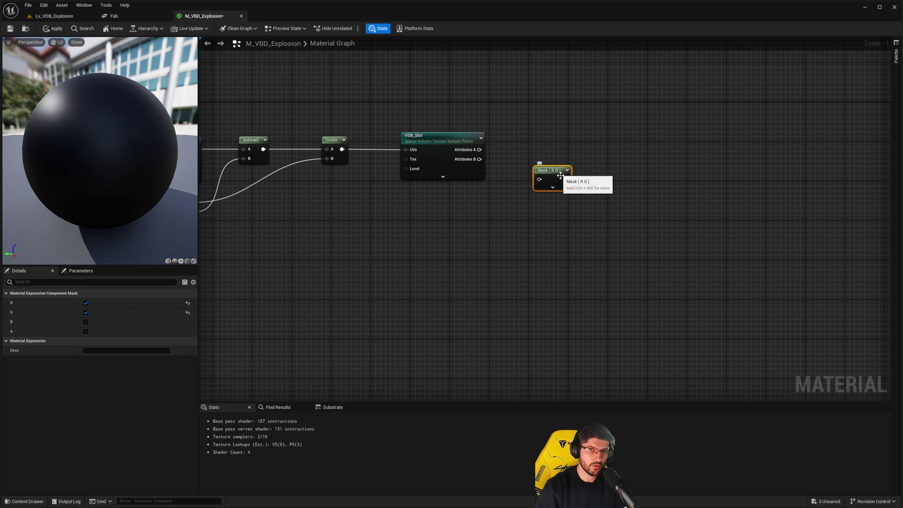
pyautogui.moveTo(554, 169); pyautogui.dragTo(545, 202, button='right')
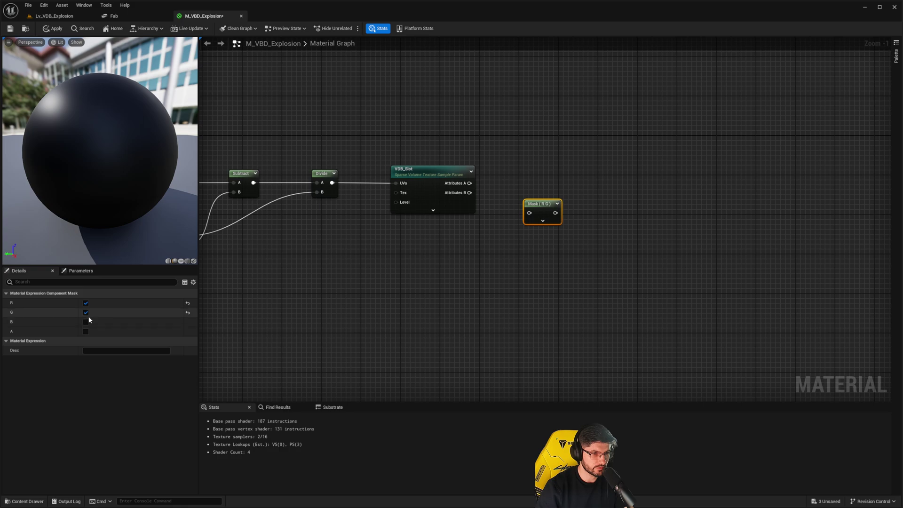
pyautogui.click(86, 313)
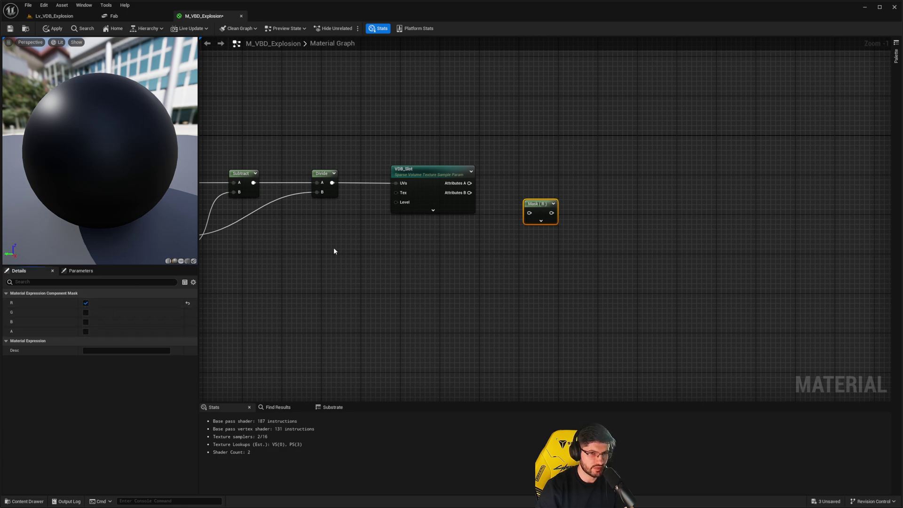
pyautogui.moveTo(541, 210); pyautogui.dragTo(536, 209)
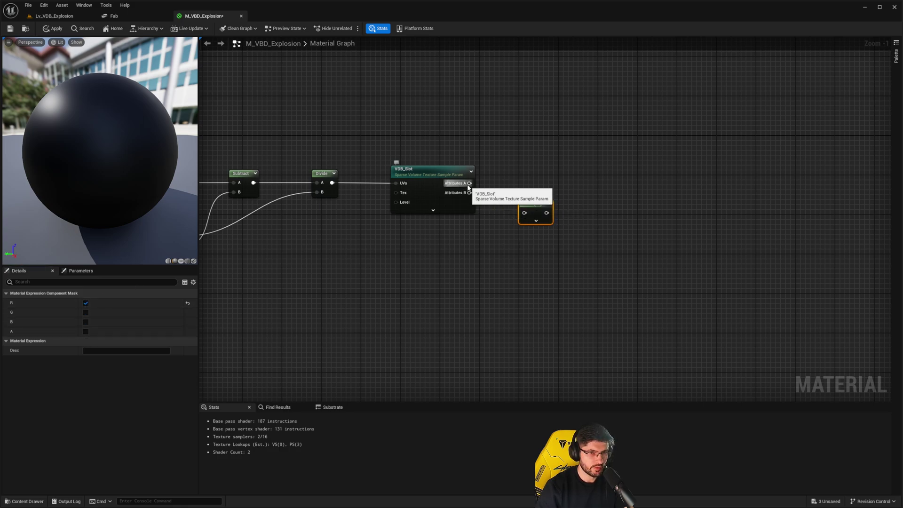
# Connect Attributes A to the R mask, and place a duplicate mask above it fed by Attributes B
pyautogui.moveTo(470, 183); pyautogui.dragTo(543, 157)
pyautogui.hotkey('ctrl', 'd')
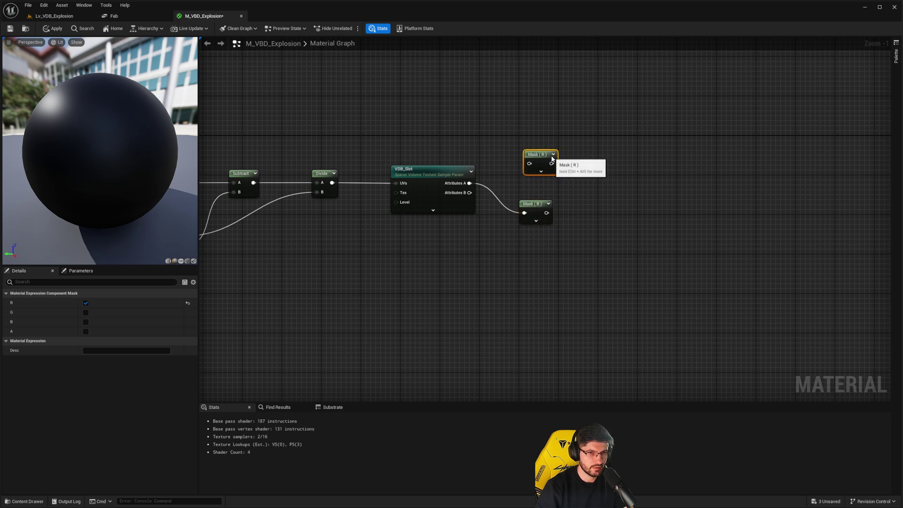
pyautogui.moveTo(470, 193); pyautogui.dragTo(536, 160)
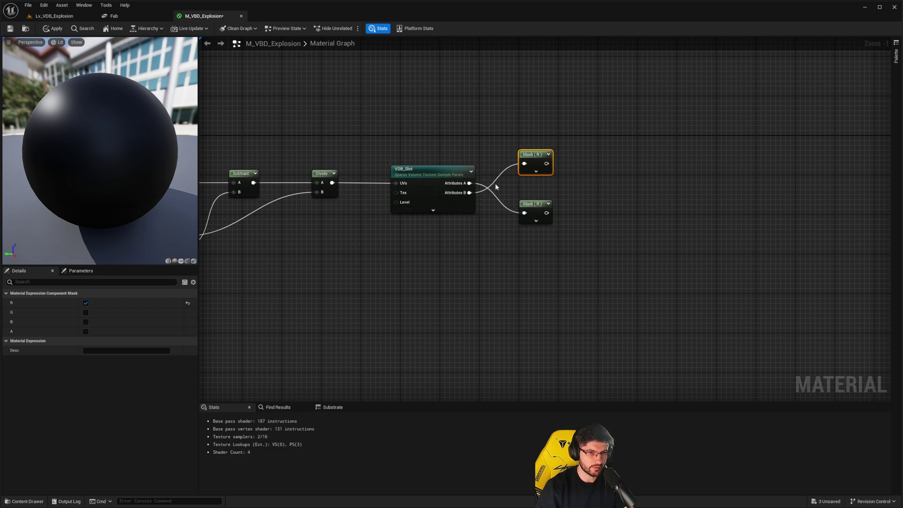
# Move the material output node slightly closer to the two mask nodes
pyautogui.scroll(-3, 496, 187)
pyautogui.click(640, 226)
pyautogui.scroll(3, 657, 236)
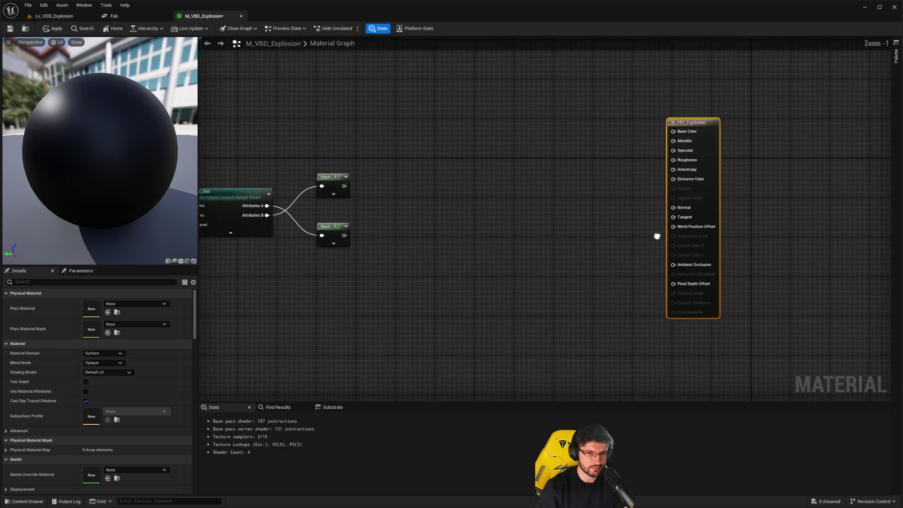
pyautogui.moveTo(658, 236); pyautogui.dragTo(690, 221, button='right')
pyautogui.moveTo(744, 194); pyautogui.dragTo(724, 214)
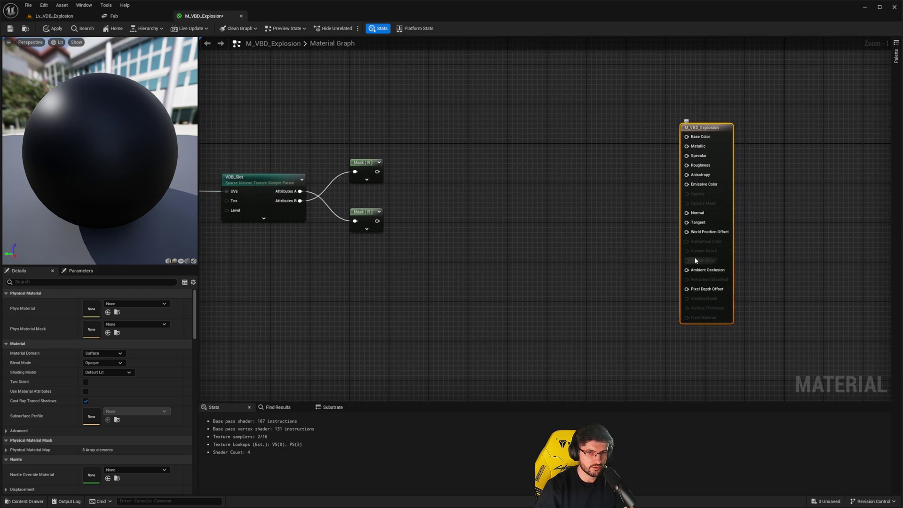
pyautogui.moveTo(728, 208); pyautogui.dragTo(746, 206, button='right')
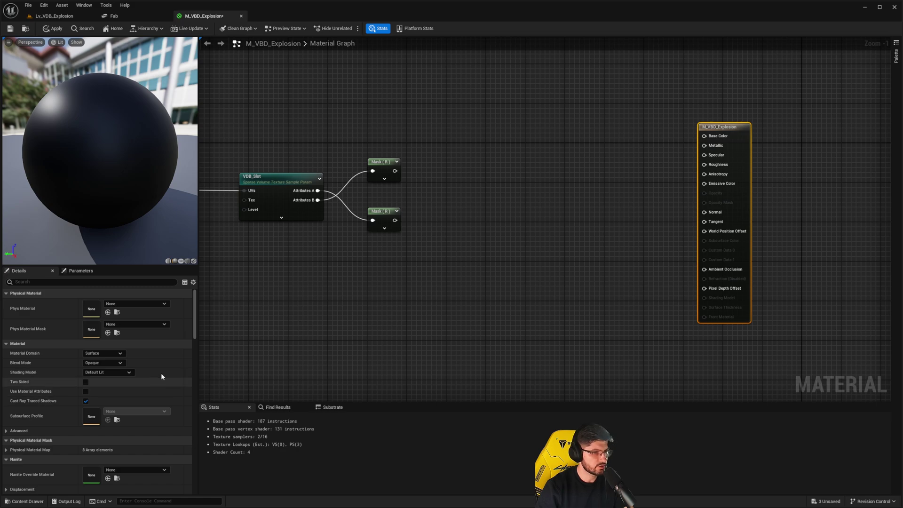
# Set the Material Domain to Volume and the Blend Mode to Additive
pyautogui.click(104, 353)
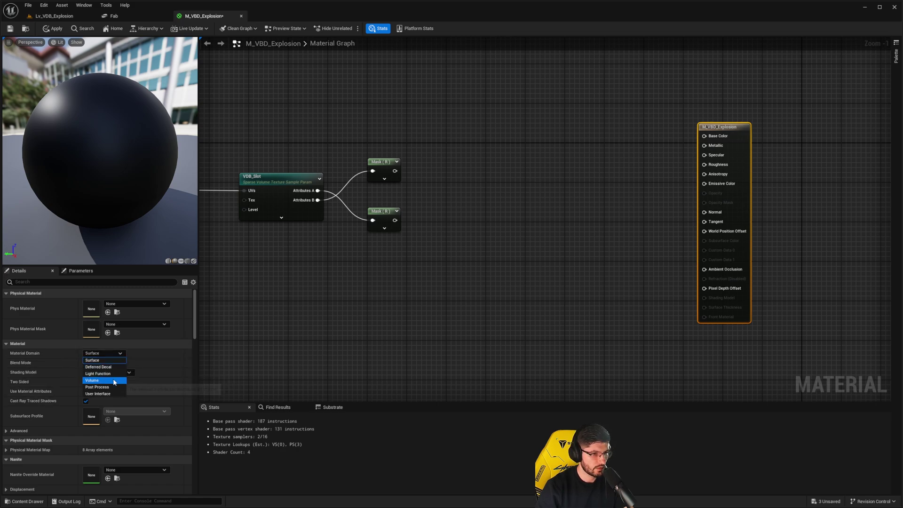
pyautogui.click(96, 380)
pyautogui.click(94, 363)
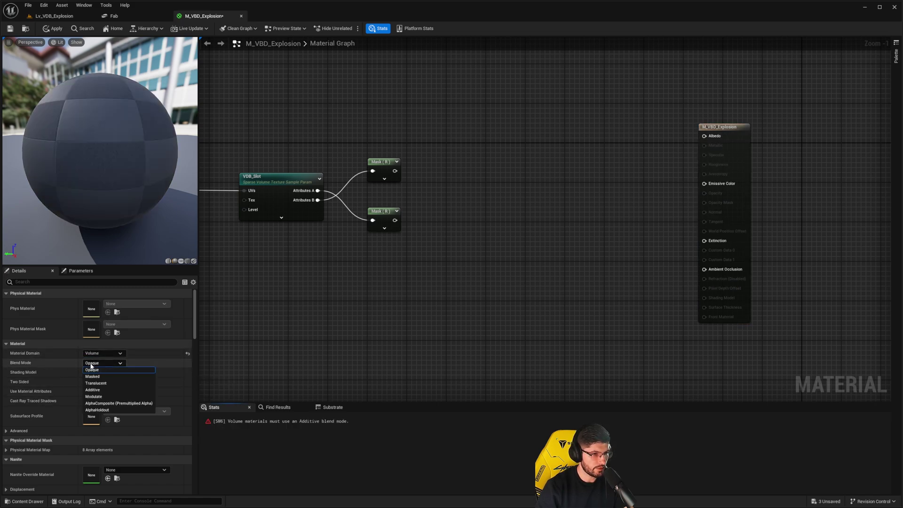
pyautogui.click(93, 390)
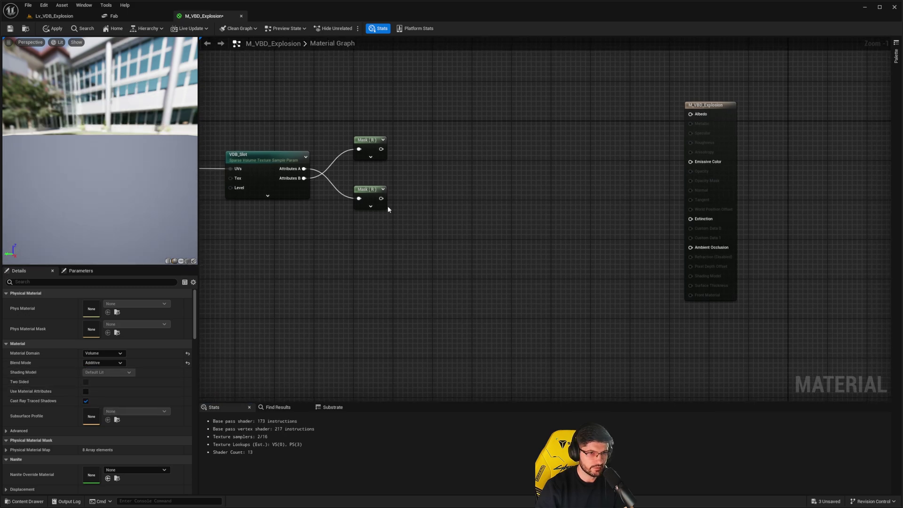
# Add a Multiply node between the lower R mask and the material output node
pyautogui.moveTo(381, 198); pyautogui.dragTo(436, 239)
pyautogui.click(384, 262)
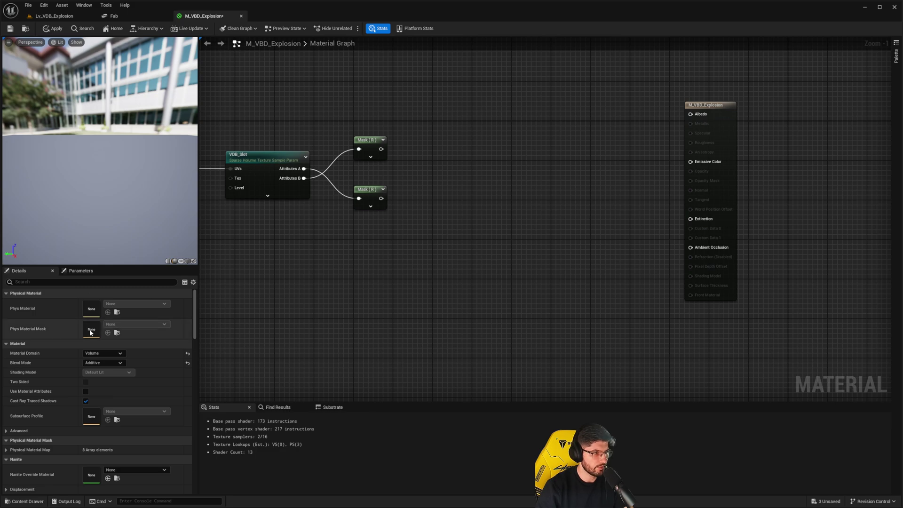
pyautogui.rightClick(454, 197)
pyautogui.write('multiply')
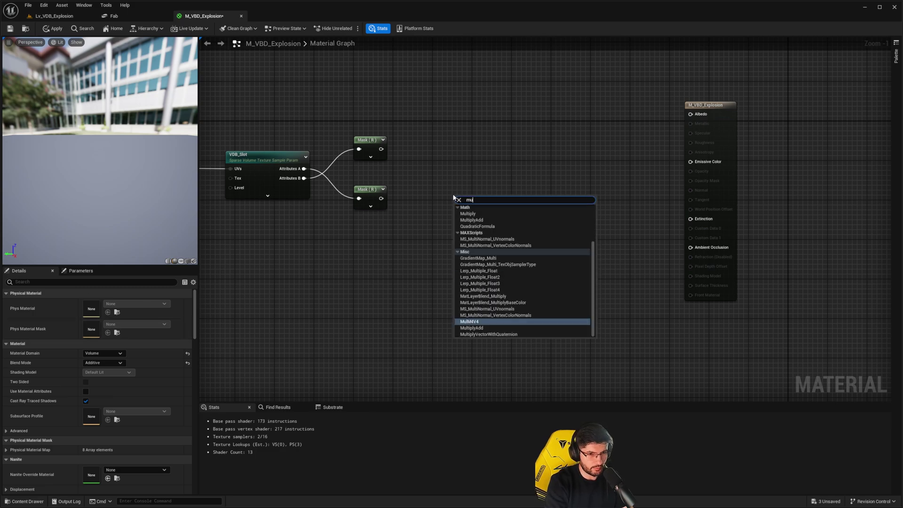
pyautogui.press('Return')
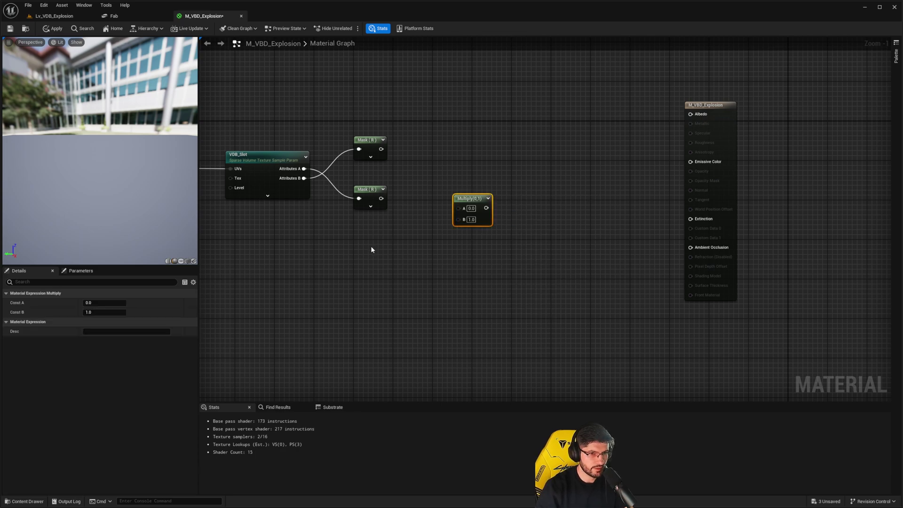
# Add a scalar parameter named VDB_Density below the lower mask, with a default value of 1
pyautogui.click(372, 249)
pyautogui.click(366, 243)
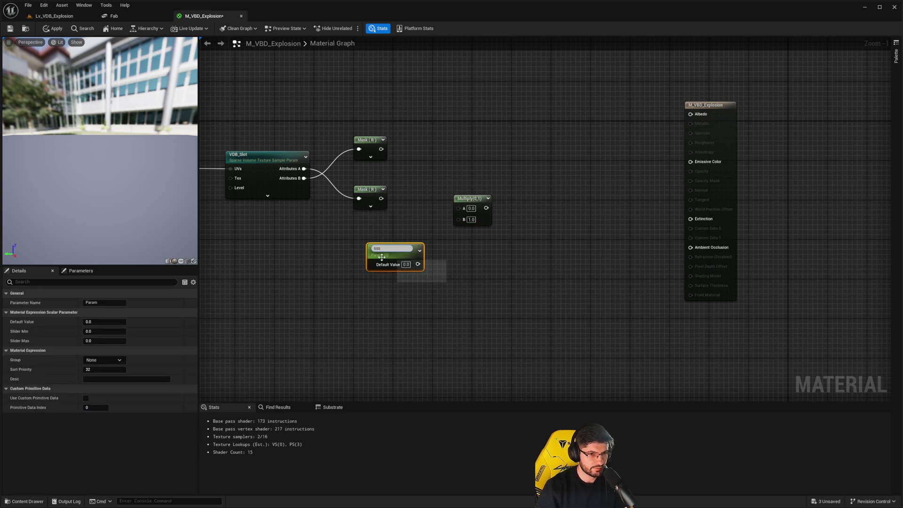
pyautogui.write('sss')
pyautogui.hotkey('ctrl', 'a')
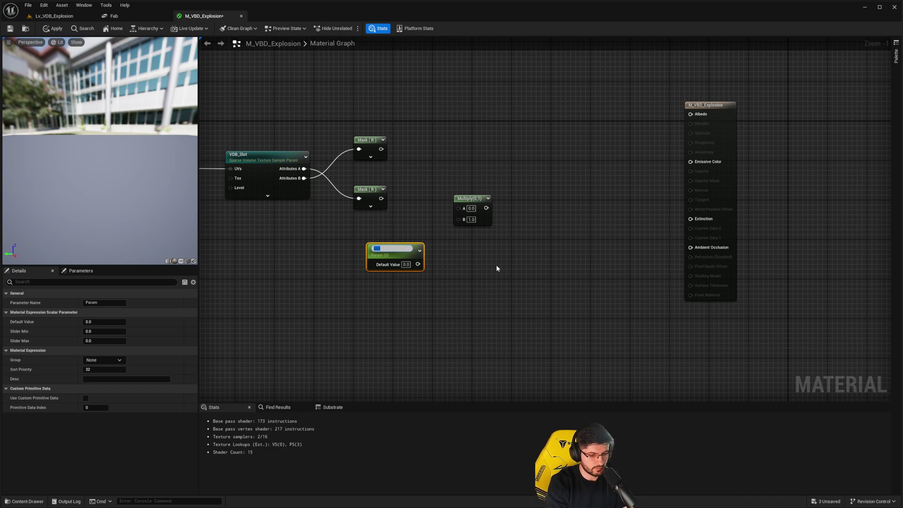
pyautogui.press('Return')
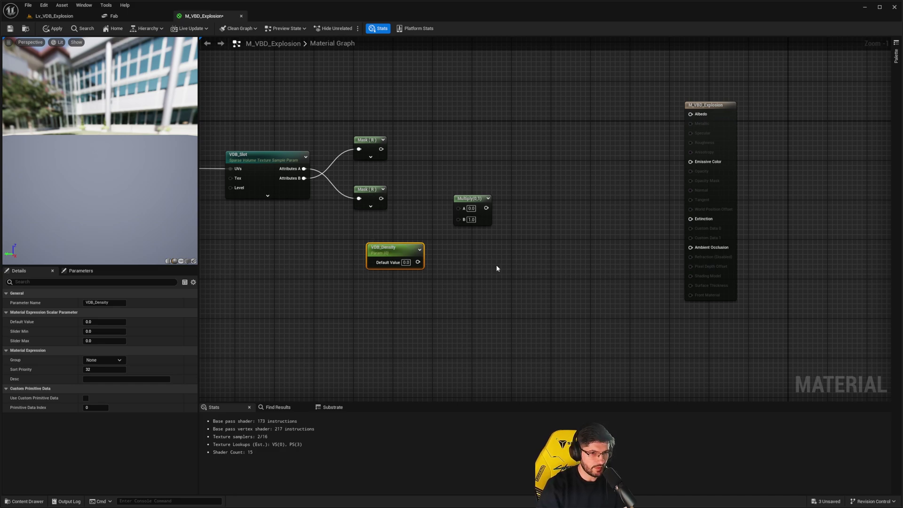
pyautogui.write('1')
pyautogui.press('Return')
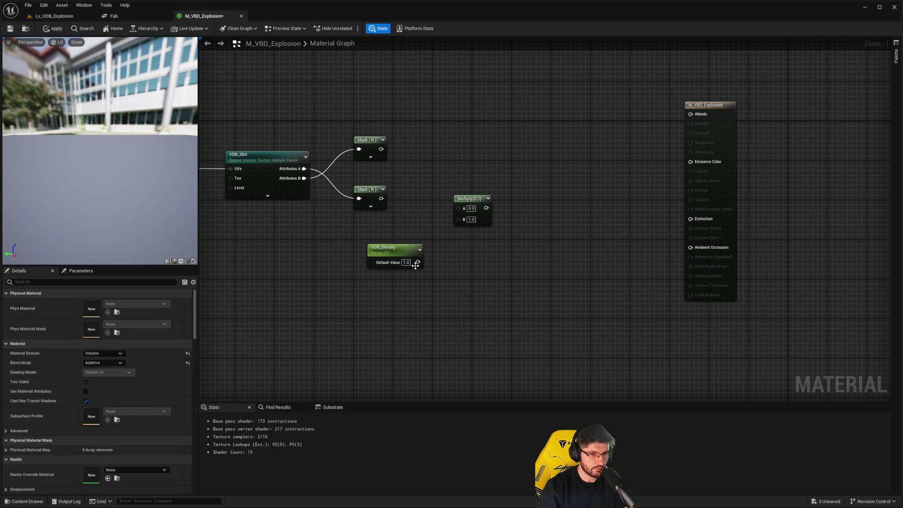
# Connect VDB_Density to the Multiply node's B input and the lower R mask to its A input
pyautogui.moveTo(418, 263); pyautogui.dragTo(455, 222)
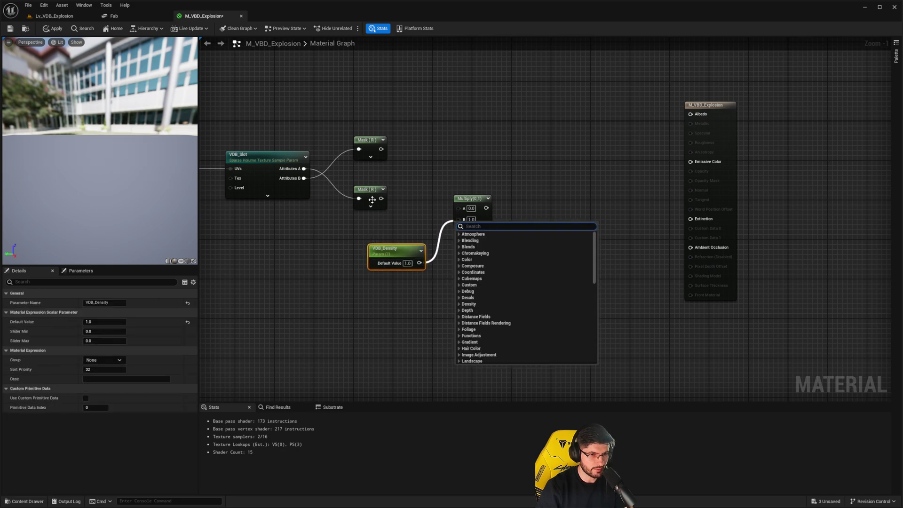
pyautogui.click(395, 226)
pyautogui.moveTo(419, 263); pyautogui.dragTo(458, 219)
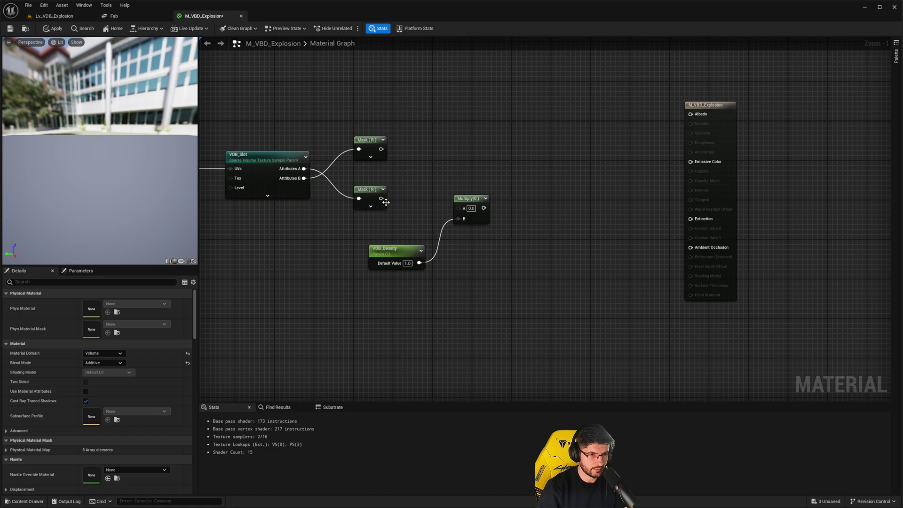
pyautogui.moveTo(382, 198); pyautogui.dragTo(397, 206)
# Connect the Multiply output to the material's Extinction input and nudge the output node slightly upward
pyautogui.moveTo(459, 214); pyautogui.dragTo(690, 220)
pyautogui.moveTo(601, 175); pyautogui.dragTo(625, 201, button='right')
pyautogui.moveTo(749, 185); pyautogui.dragTo(748, 180)
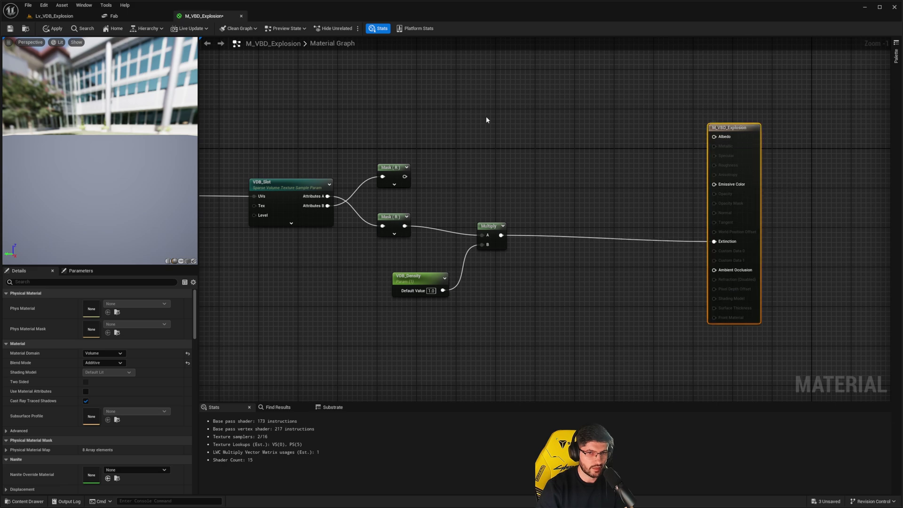
pyautogui.moveTo(457, 187); pyautogui.dragTo(480, 201, button='right')
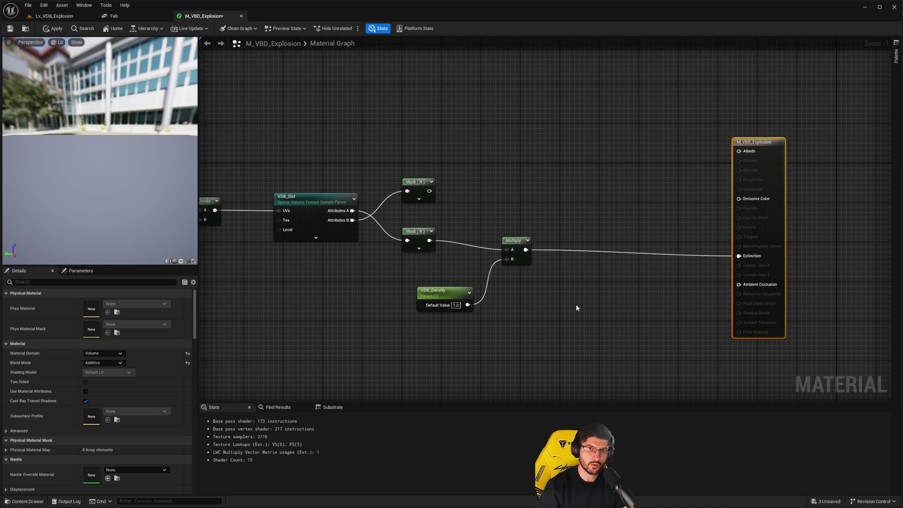
pyautogui.moveTo(468, 259); pyautogui.dragTo(476, 275, button='right')
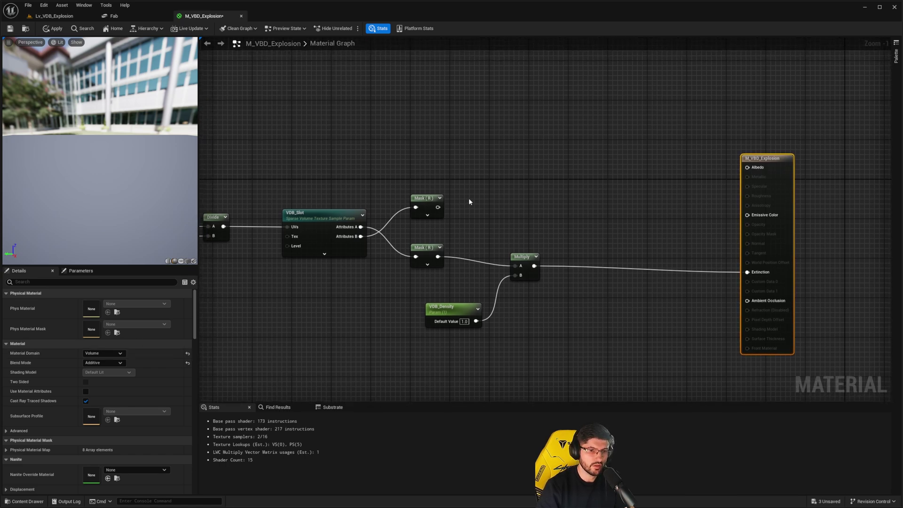
# Move the lower R mask, VDB_Density and Multiply nodes together down and to the left, clear of the upper mask's output
pyautogui.moveTo(570, 242); pyautogui.dragTo(393, 308)
pyautogui.moveTo(528, 271); pyautogui.dragTo(613, 227, button='right')
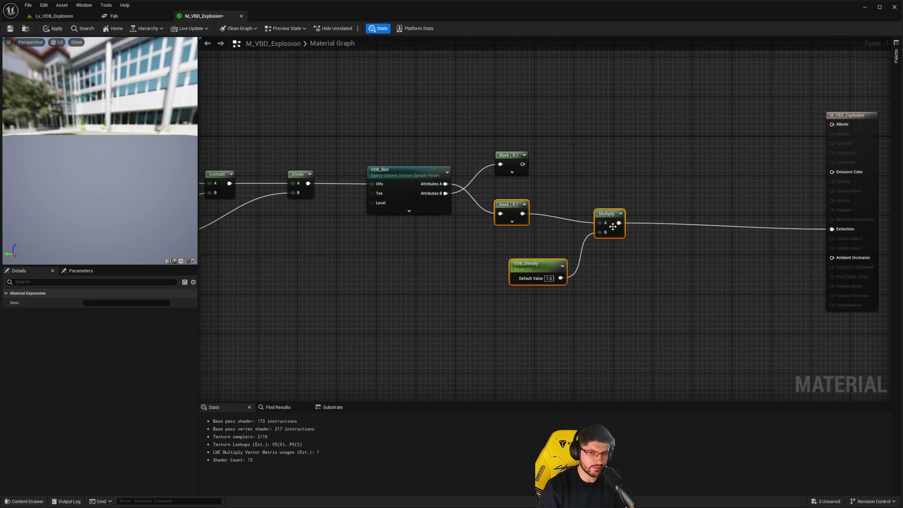
pyautogui.moveTo(613, 226); pyautogui.dragTo(524, 289)
pyautogui.click(580, 227)
# Add a RemapValueRange node to the right of the upper R mask, leaving a gap between them
pyautogui.moveTo(580, 227); pyautogui.dragTo(572, 223, button='right')
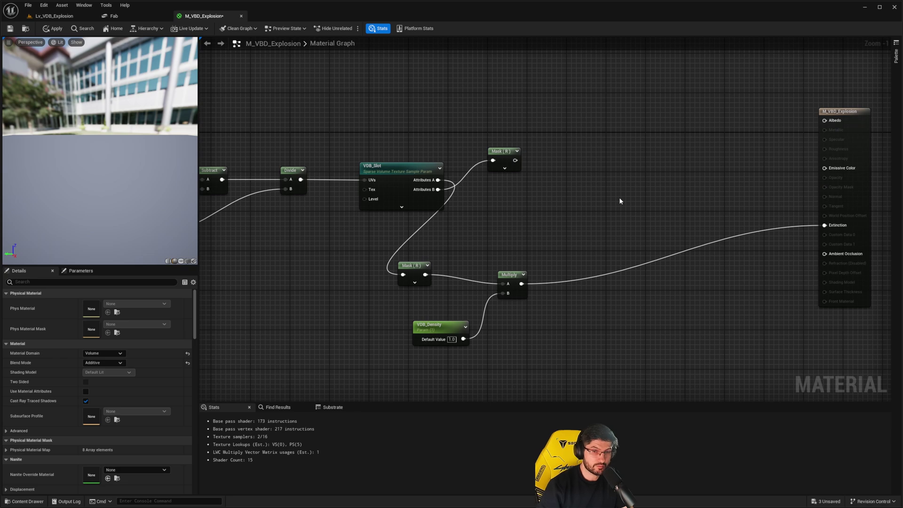
pyautogui.rightClick(588, 159)
pyautogui.write('remap')
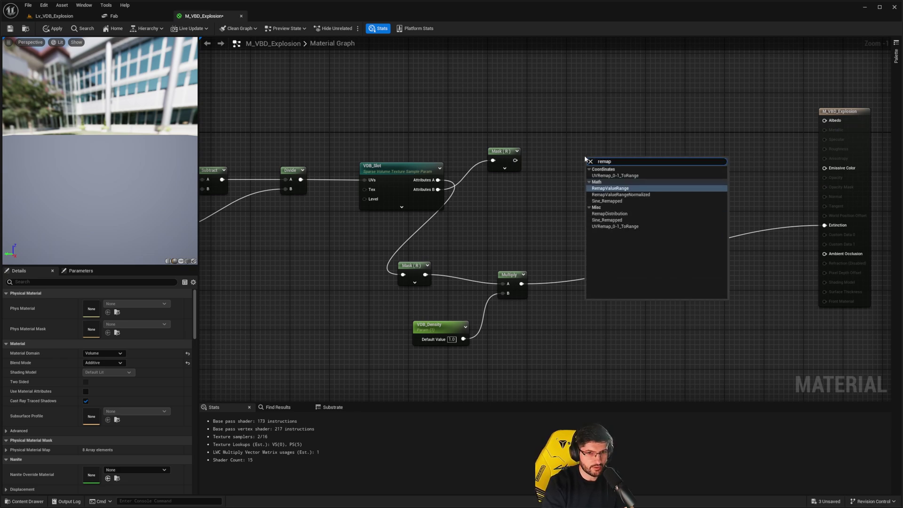
pyautogui.press('Return')
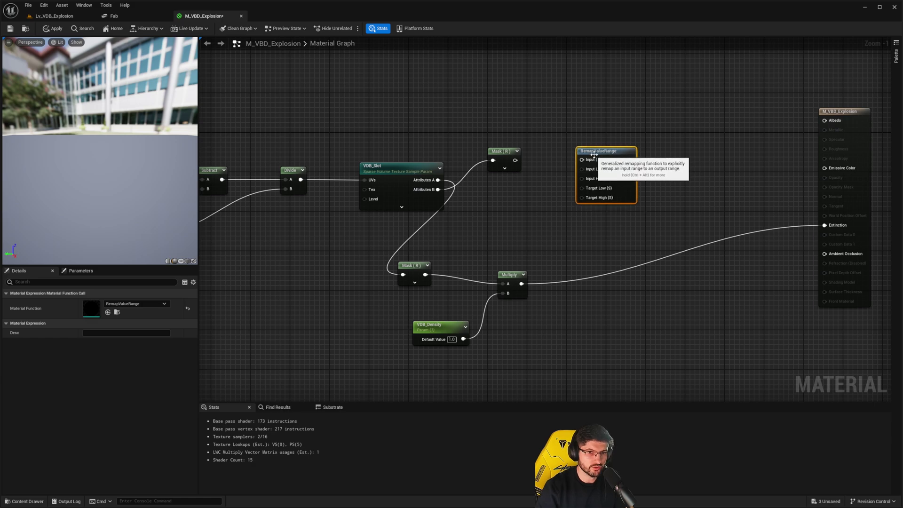
pyautogui.moveTo(594, 154); pyautogui.dragTo(610, 154)
# Add a constant with value 0 below the upper R mask and connect it to RemapValueRange's Input Low
pyautogui.click(531, 195)
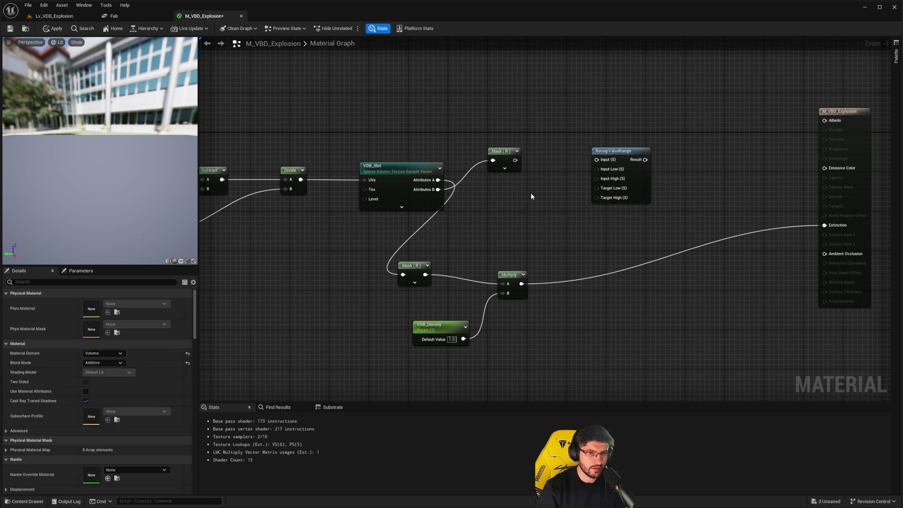
pyautogui.click(532, 196)
pyautogui.moveTo(569, 207); pyautogui.dragTo(596, 169)
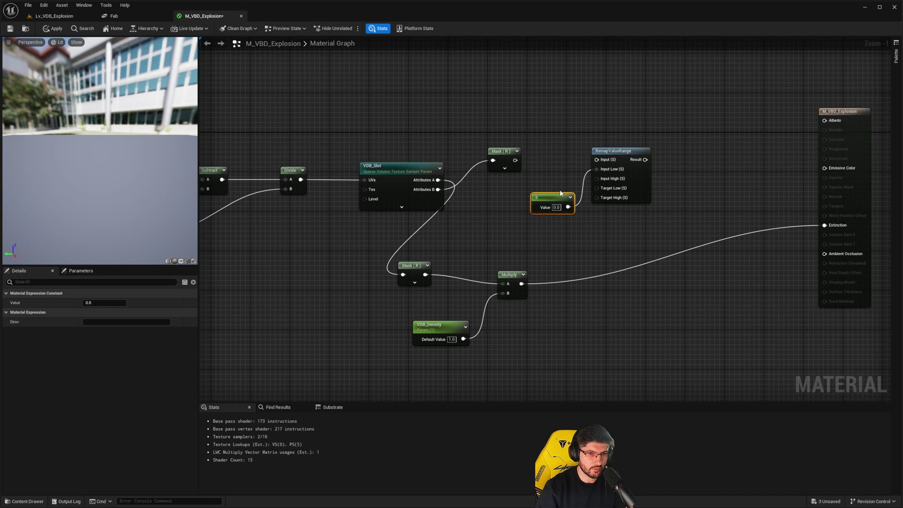
pyautogui.moveTo(544, 201); pyautogui.dragTo(505, 195)
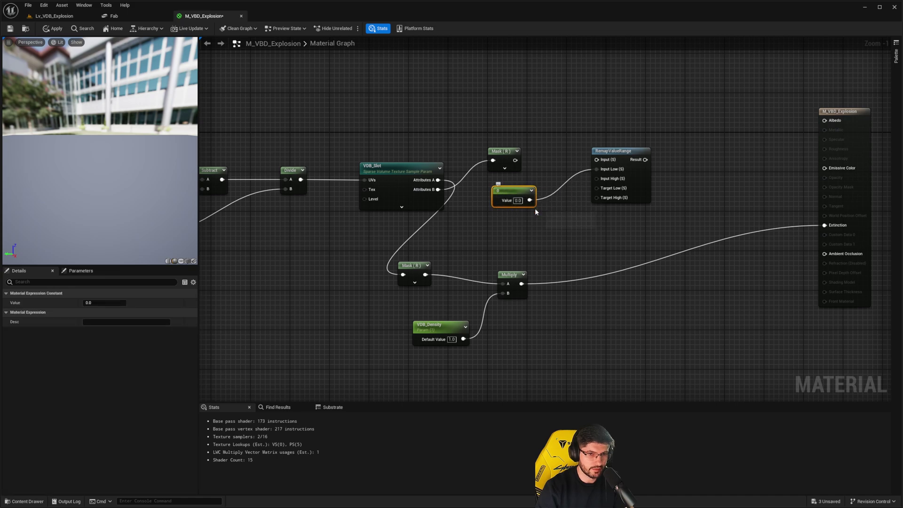
# Duplicate the constant into three more stacked below it, and shift the density Multiply node down to make room
pyautogui.hotkey('ctrl', 'd')
pyautogui.moveTo(546, 220); pyautogui.dragTo(516, 320)
pyautogui.hotkey('ctrl', 'd')
pyautogui.click(527, 244)
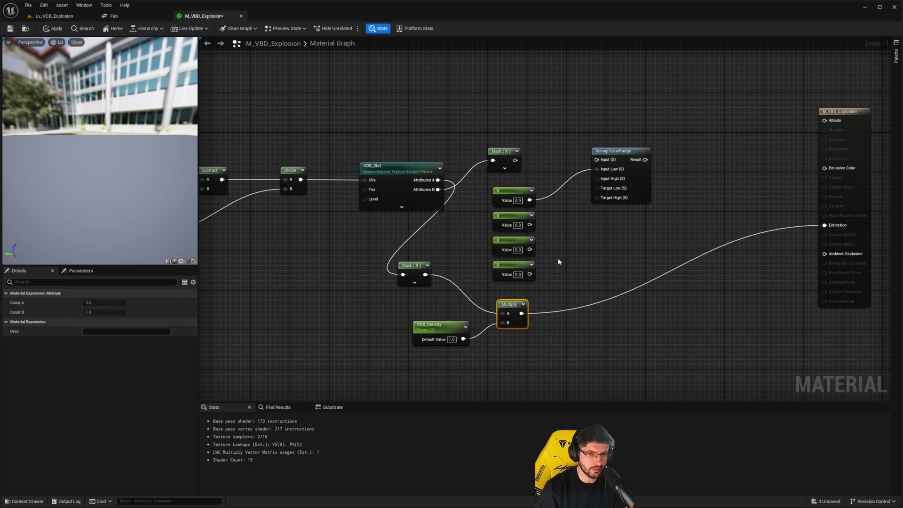
pyautogui.click(558, 258)
# Connect the second constant to RemapValueRange's Input High and set its value to 1
pyautogui.click(532, 223)
pyautogui.moveTo(531, 224); pyautogui.dragTo(597, 178)
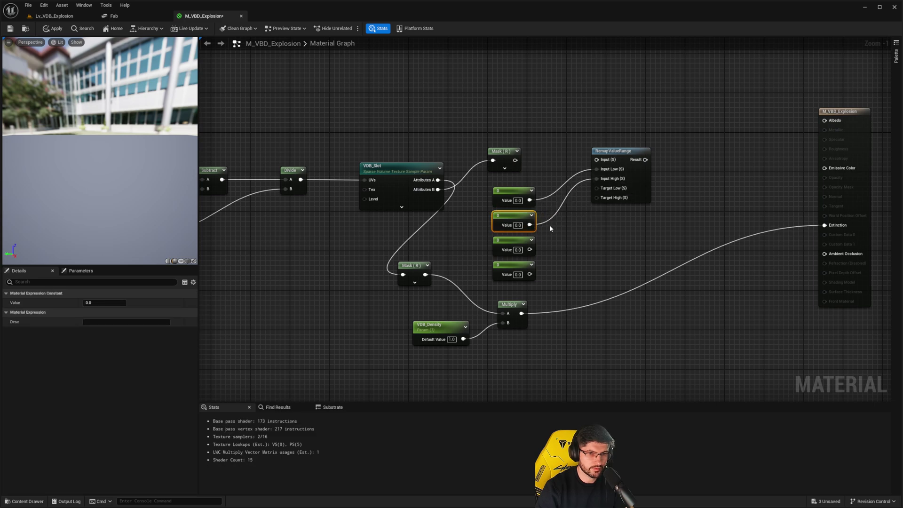
pyautogui.click(518, 224)
pyautogui.write('1')
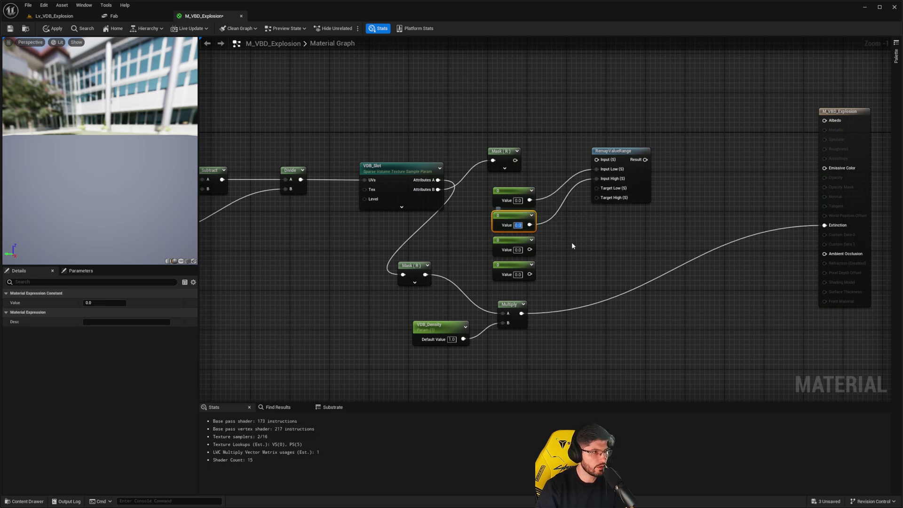
pyautogui.click(572, 242)
# Set the fourth constant to 1, connecting it to Target High and the third constant to Target Low
pyautogui.click(519, 276)
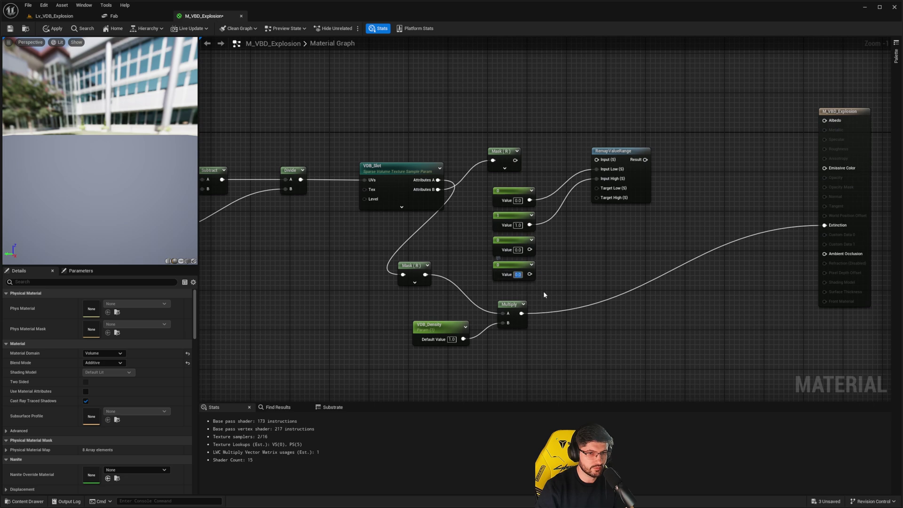
pyautogui.moveTo(531, 275); pyautogui.dragTo(597, 198)
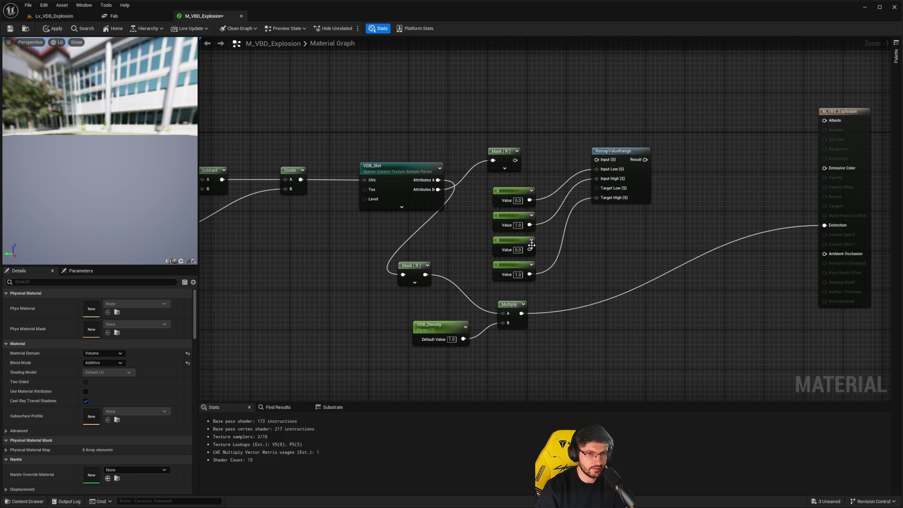
pyautogui.moveTo(529, 250); pyautogui.dragTo(596, 188)
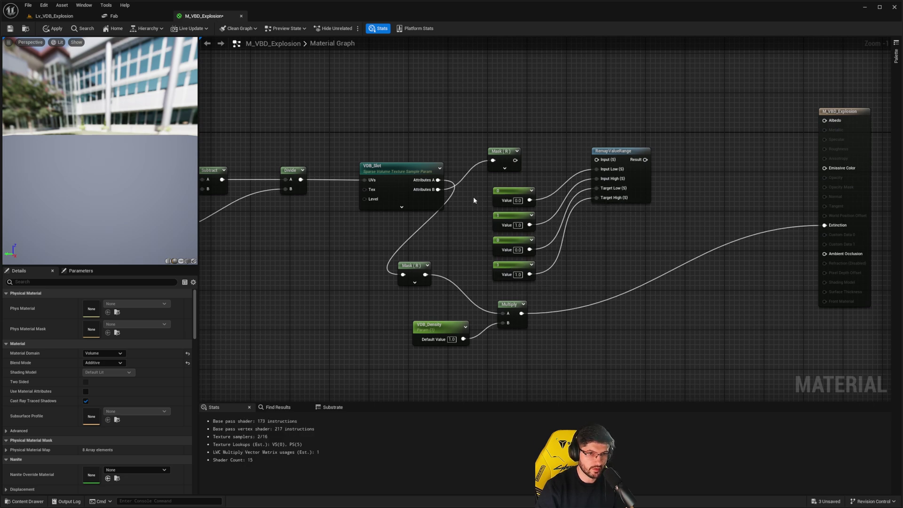
# Connect the upper R mask's output to RemapValueRange's Input
pyautogui.moveTo(474, 198); pyautogui.dragTo(521, 281)
pyautogui.click(587, 218)
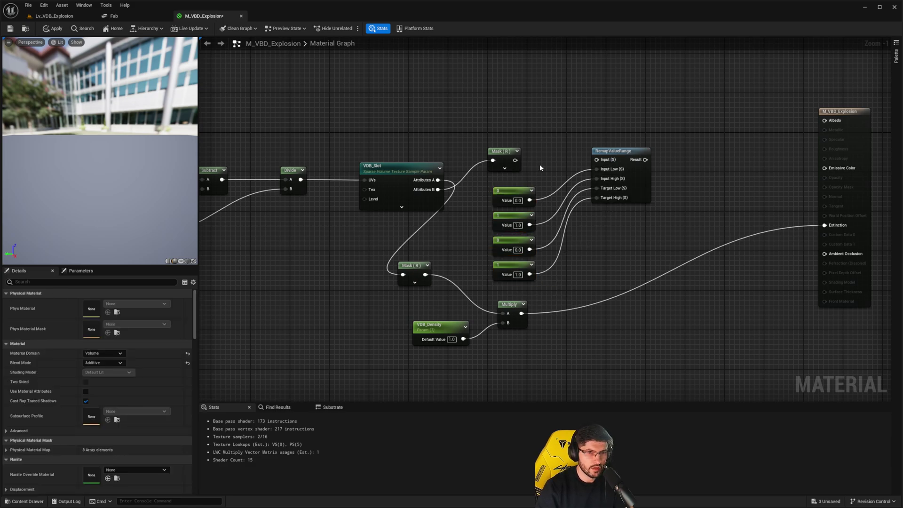
pyautogui.moveTo(516, 160); pyautogui.dragTo(602, 160)
# Add a Multiply node after RemapValueRange and connect the remap Result to its A input
pyautogui.moveTo(687, 199); pyautogui.dragTo(629, 185, button='right')
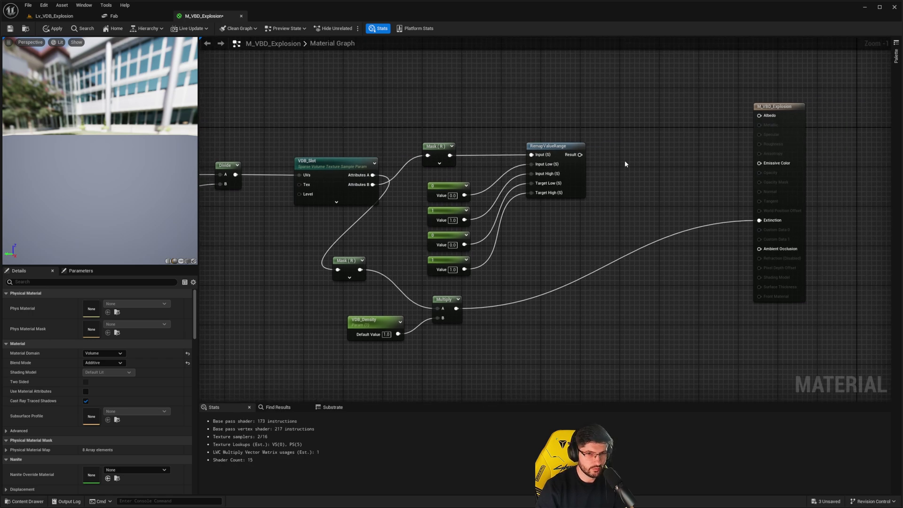
pyautogui.moveTo(463, 325); pyautogui.dragTo(638, 148)
pyautogui.hotkey('ctrl', 'd')
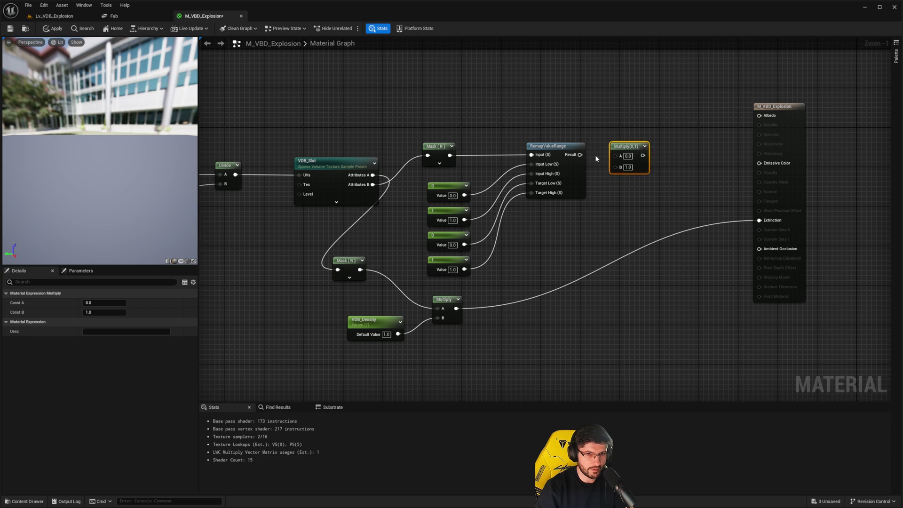
pyautogui.moveTo(580, 155); pyautogui.dragTo(617, 155)
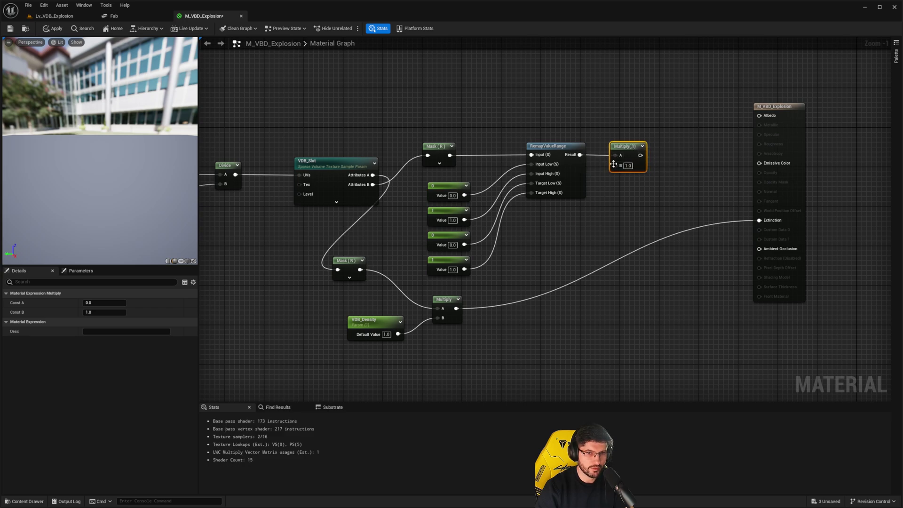
# Add a scalar parameter named Temperature_Multiplier with default value 100 and connect it to the new Multiply's B input
pyautogui.click(577, 219)
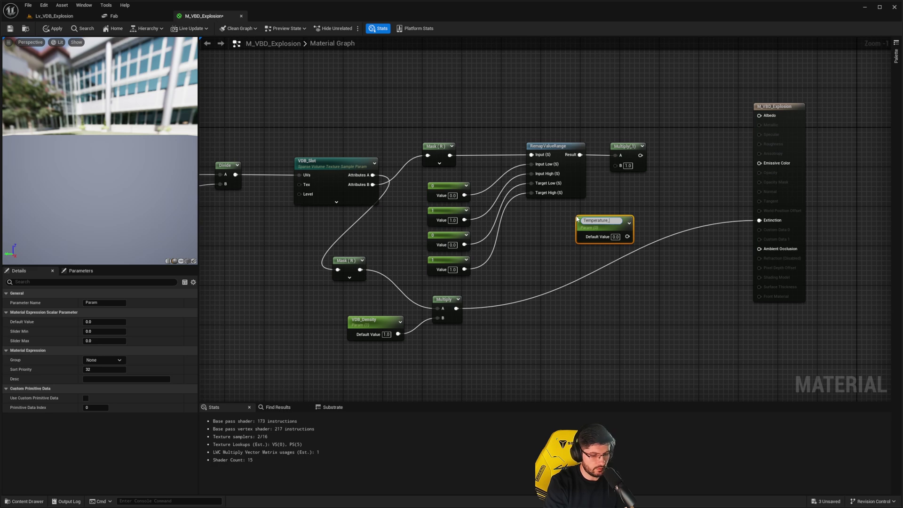
pyautogui.write('Temperature_Multiplier')
pyautogui.press('Return')
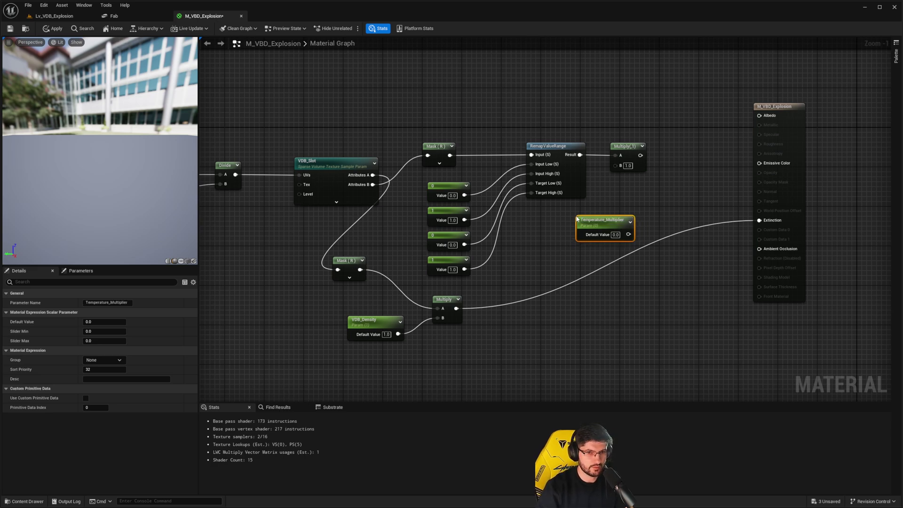
pyautogui.moveTo(605, 223); pyautogui.dragTo(569, 219)
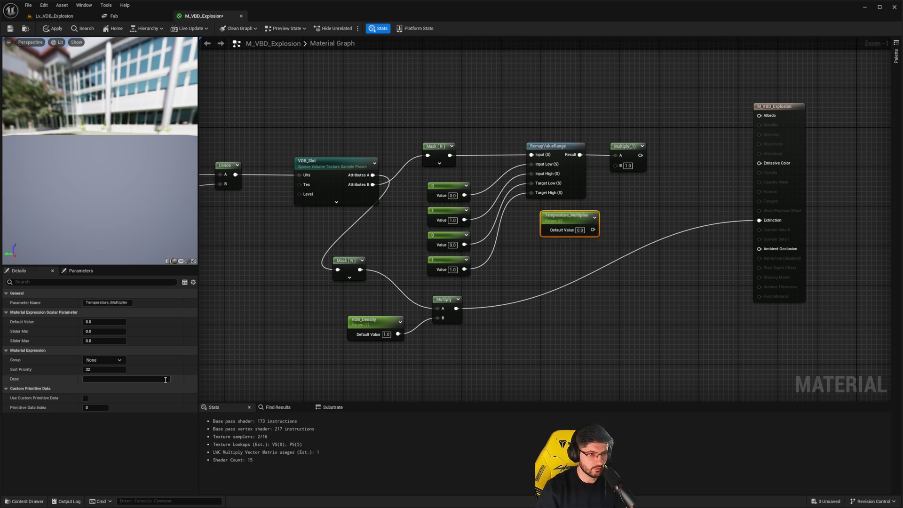
pyautogui.click(104, 320)
pyautogui.write('100')
pyautogui.press('Return')
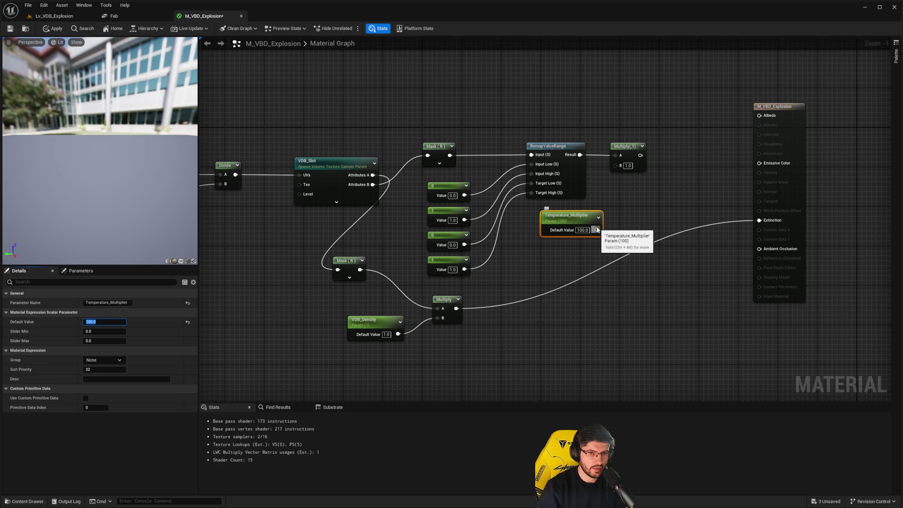
pyautogui.moveTo(596, 230); pyautogui.dragTo(614, 166)
# Add a BlackBody node with its Temp input fed by the temperature Multiply, and move the material output node further right
pyautogui.moveTo(645, 177); pyautogui.dragTo(582, 171, button='right')
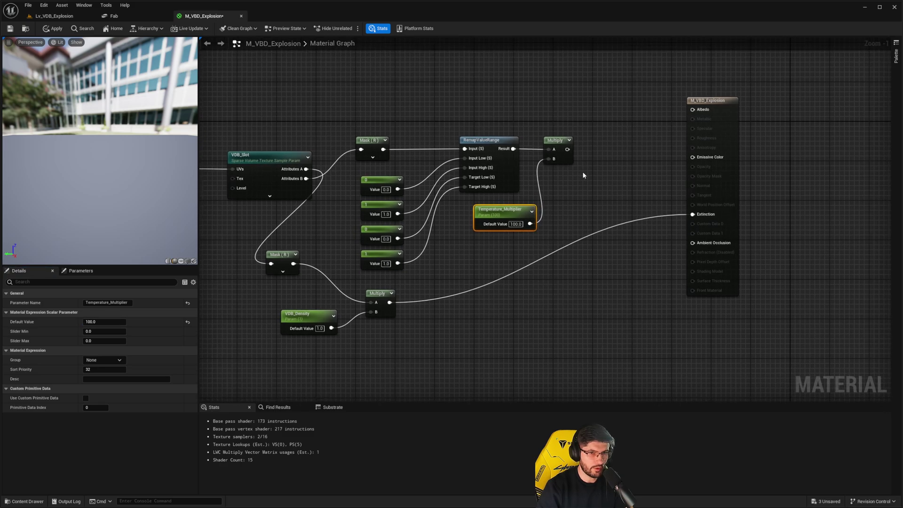
pyautogui.click(560, 160)
pyautogui.moveTo(560, 160); pyautogui.dragTo(563, 187)
pyautogui.write('blackb')
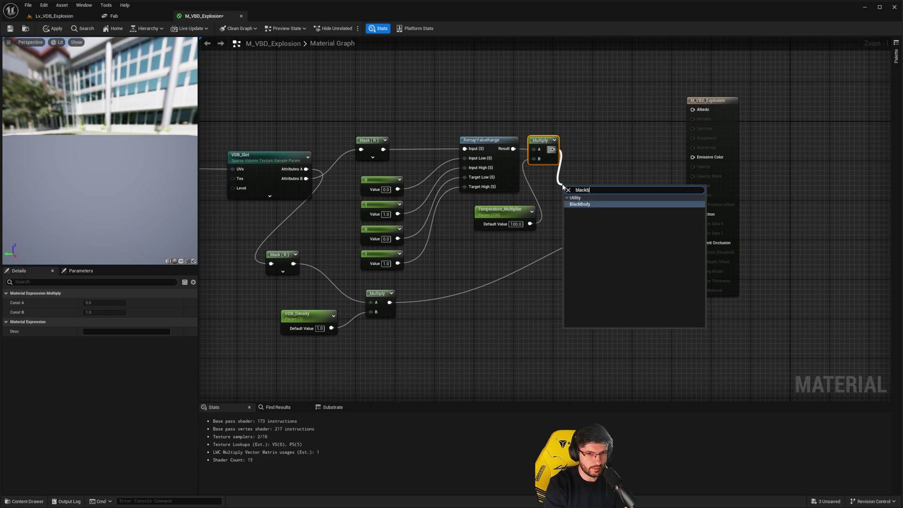
pyautogui.press('Return')
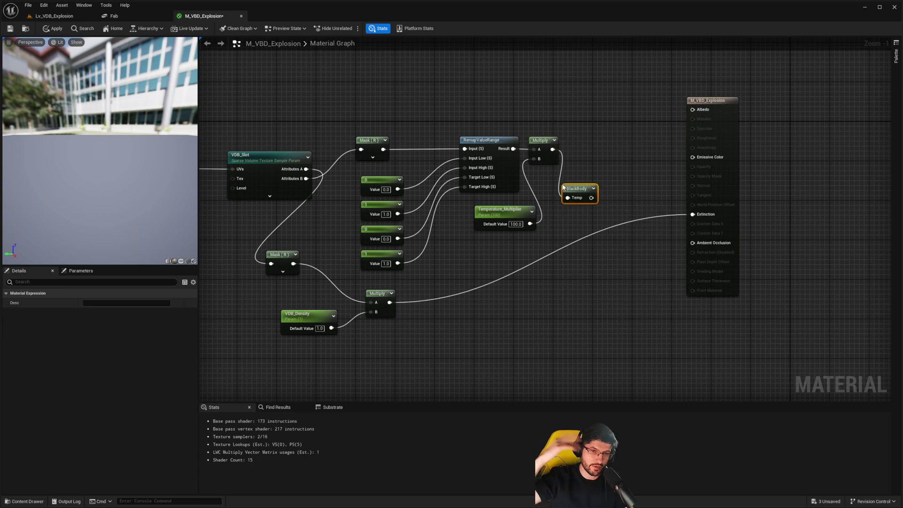
pyautogui.moveTo(612, 237); pyautogui.dragTo(575, 224, button='right')
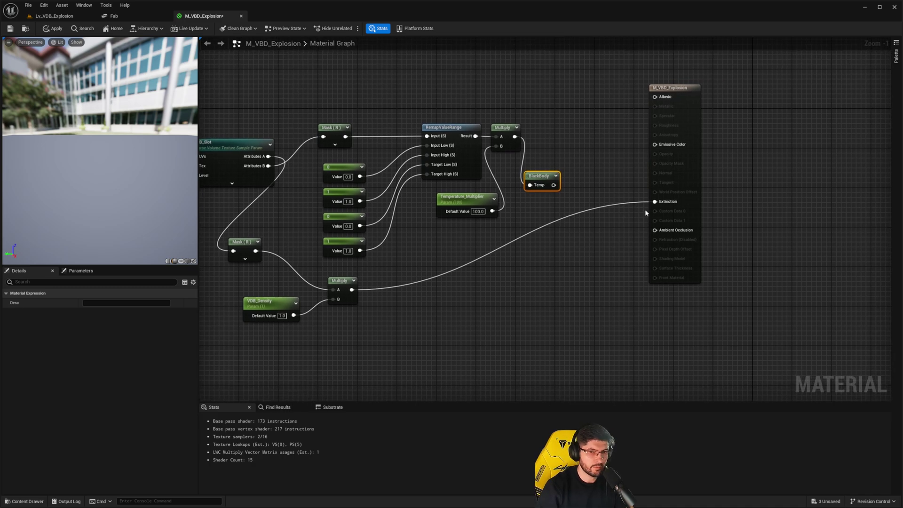
pyautogui.moveTo(696, 205); pyautogui.dragTo(726, 208)
pyautogui.moveTo(536, 186); pyautogui.dragTo(542, 173)
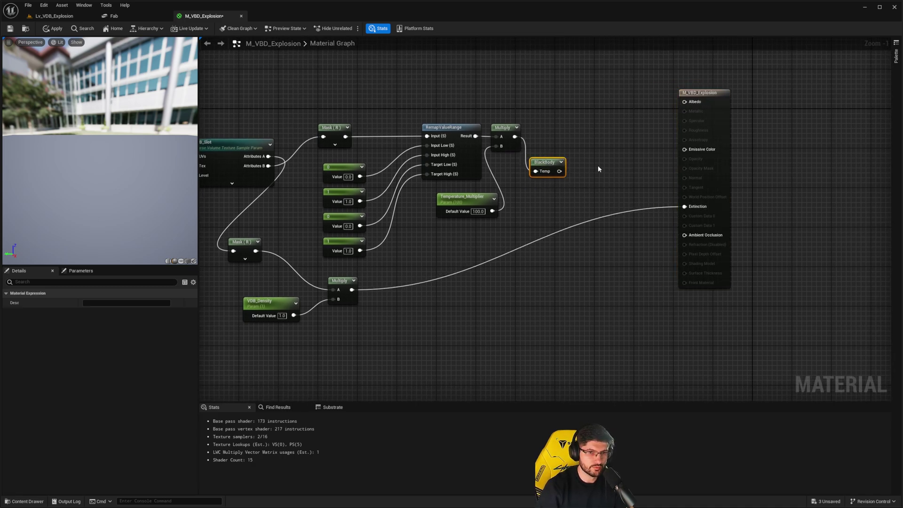
# Add a scalar parameter named Blackbody_Intensity below the BlackBody node, with a default value of 10
pyautogui.click(565, 192)
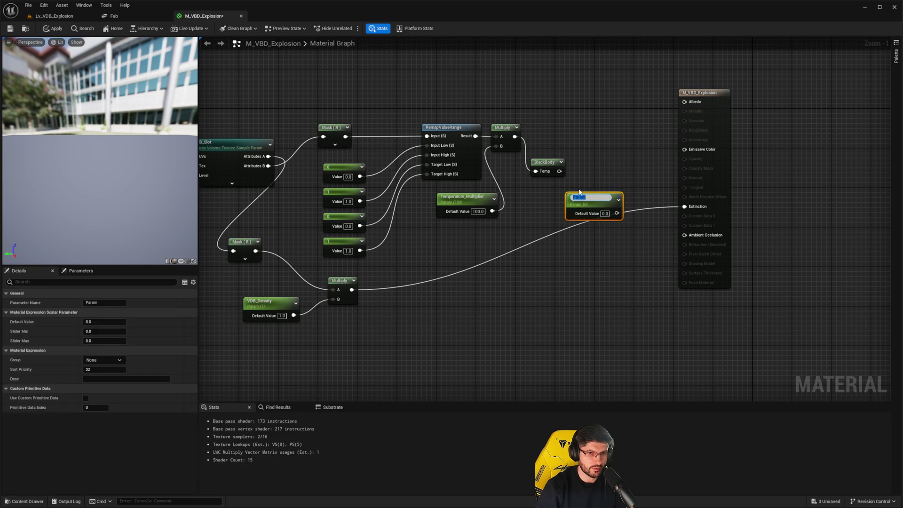
pyautogui.write('Black')
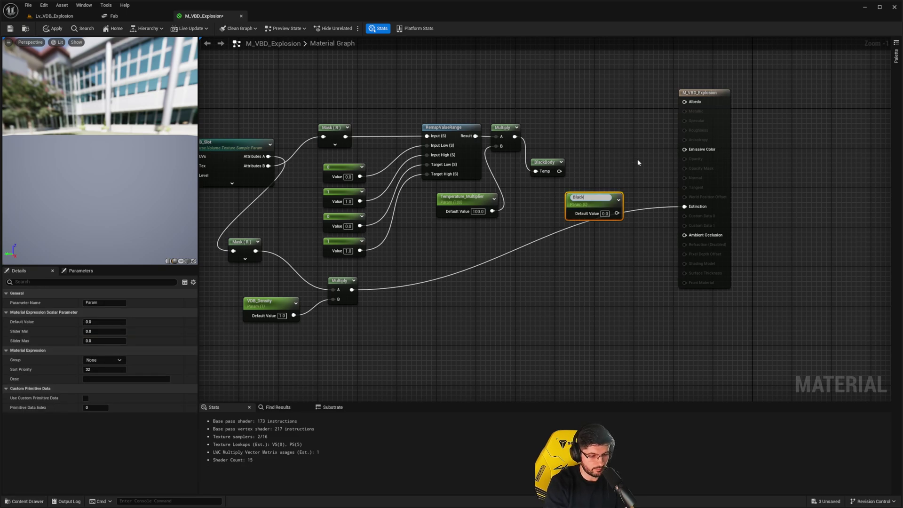
pyautogui.write('body')
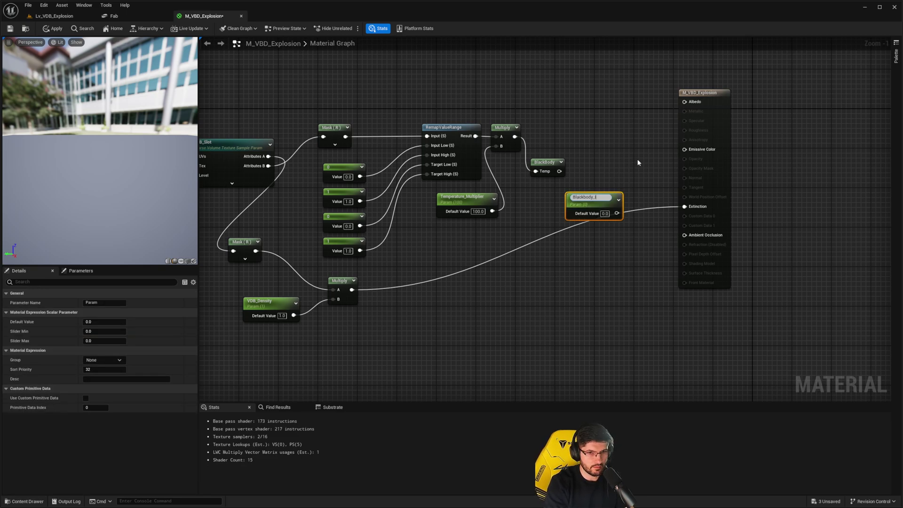
pyautogui.write('_Intensity')
pyautogui.press('Return')
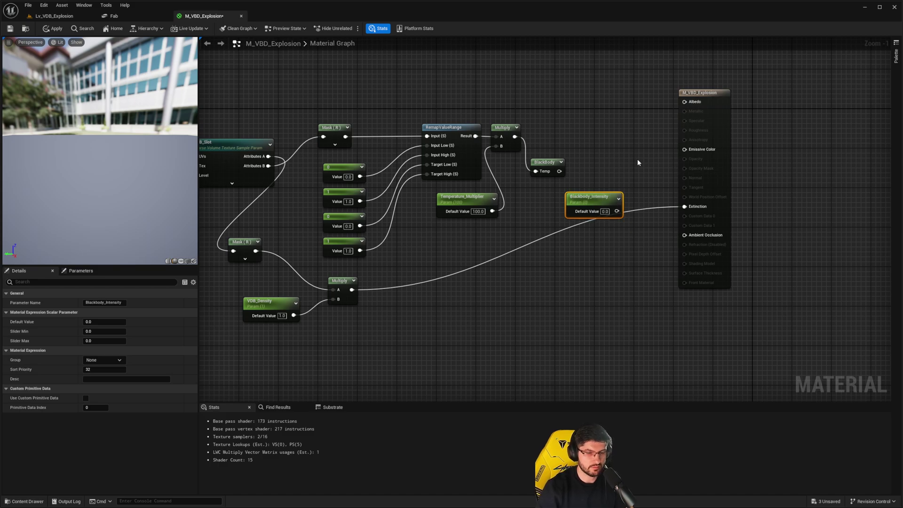
pyautogui.moveTo(606, 198); pyautogui.dragTo(561, 188)
pyautogui.click(559, 202)
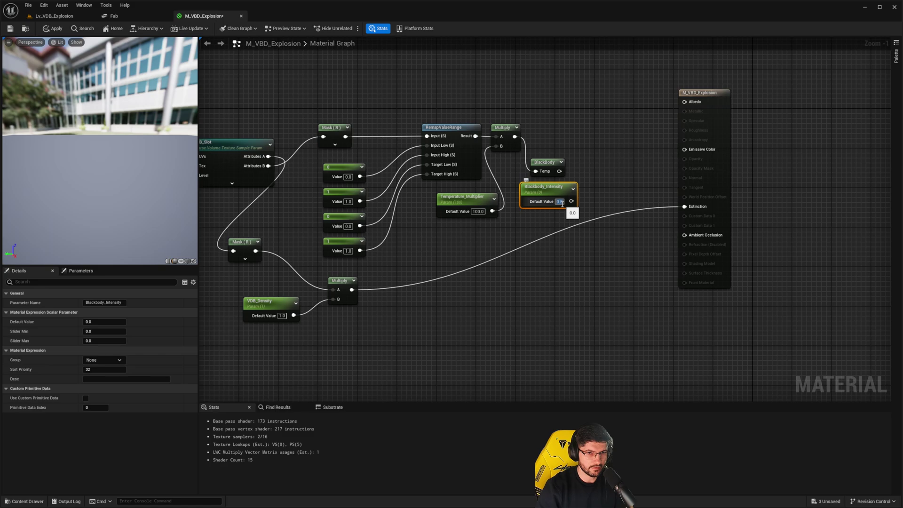
pyautogui.write('10')
pyautogui.press('Return')
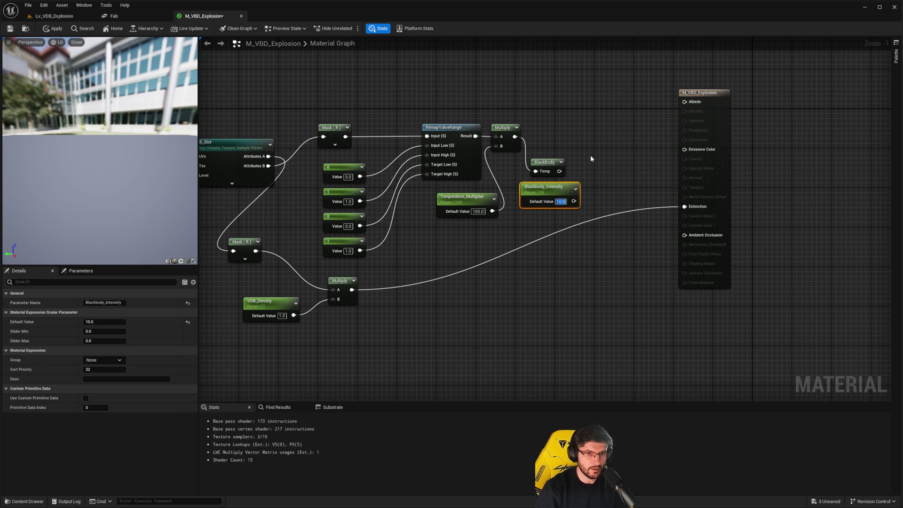
# Add a Multiply node after BlackBody, connecting BlackBody to its A input and Blackbody_Intensity to its B input
pyautogui.click(595, 155)
pyautogui.click(594, 155)
pyautogui.moveTo(559, 171); pyautogui.dragTo(600, 168)
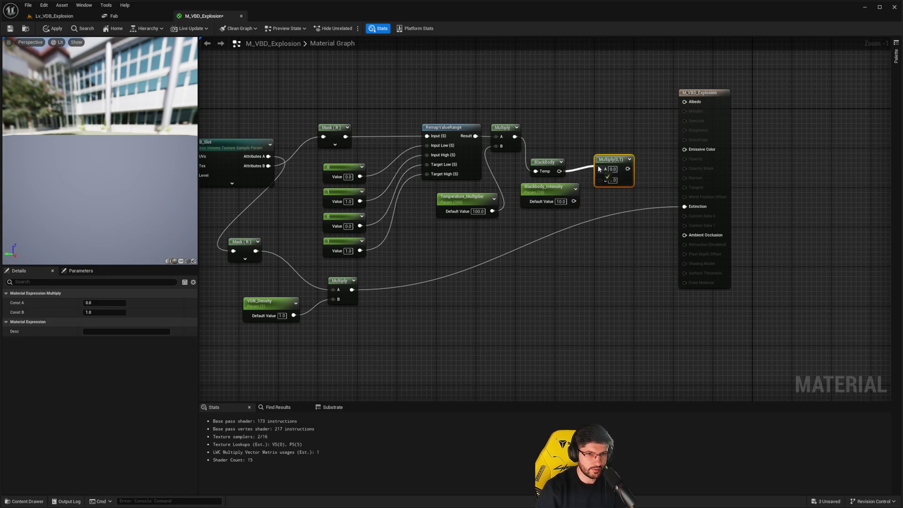
pyautogui.click(575, 202)
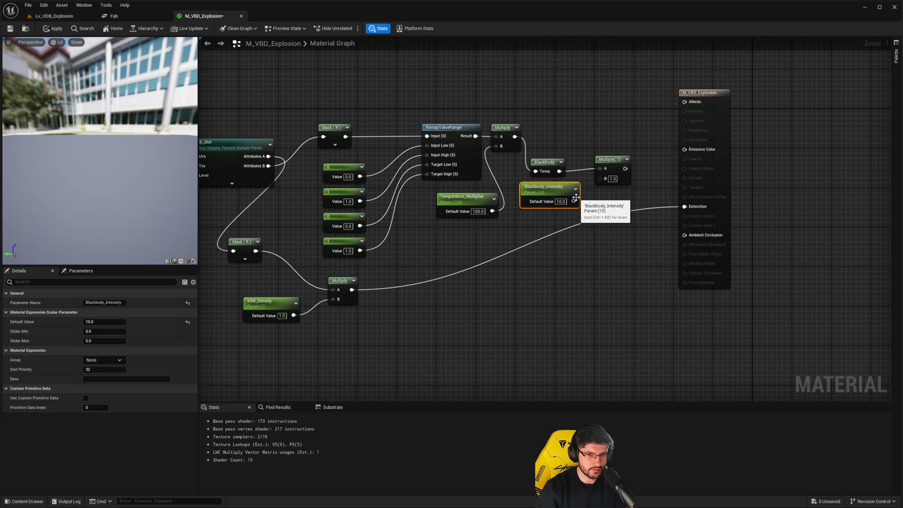
pyautogui.moveTo(574, 201); pyautogui.dragTo(601, 180)
pyautogui.moveTo(640, 145); pyautogui.dragTo(624, 144, button='right')
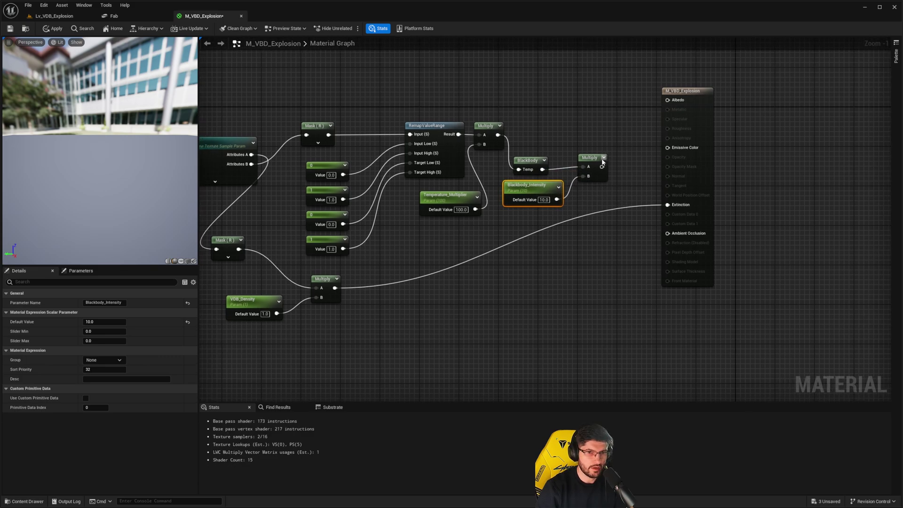
# Connect the blackbody Multiply's output to the Emissive Color input of the M_VBD_Explosion material output
pyautogui.moveTo(603, 164); pyautogui.dragTo(668, 148)
pyautogui.moveTo(622, 117); pyautogui.dragTo(620, 142, button='right')
pyautogui.click(706, 165)
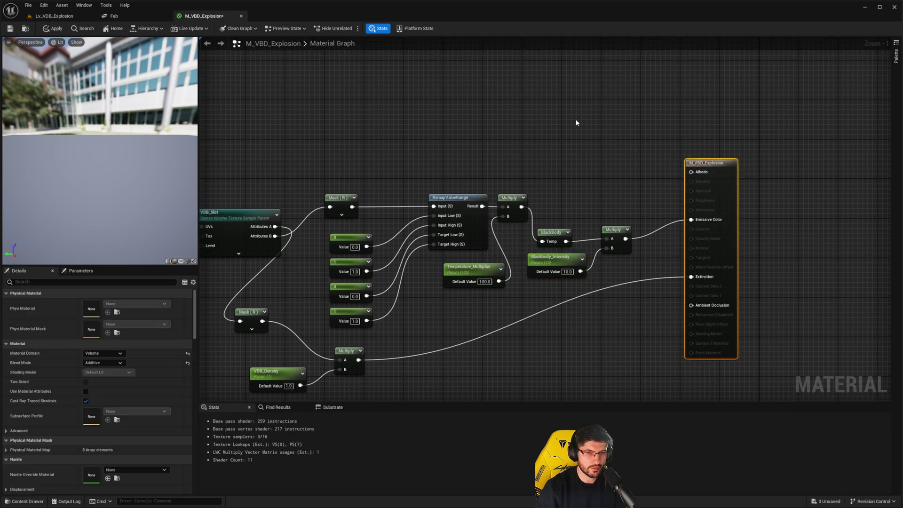
# Add a three-component vector constant above the BlackBody branch and convert it to a parameter named Scattering_Color
pyautogui.rightClick(577, 122)
pyautogui.click(576, 121)
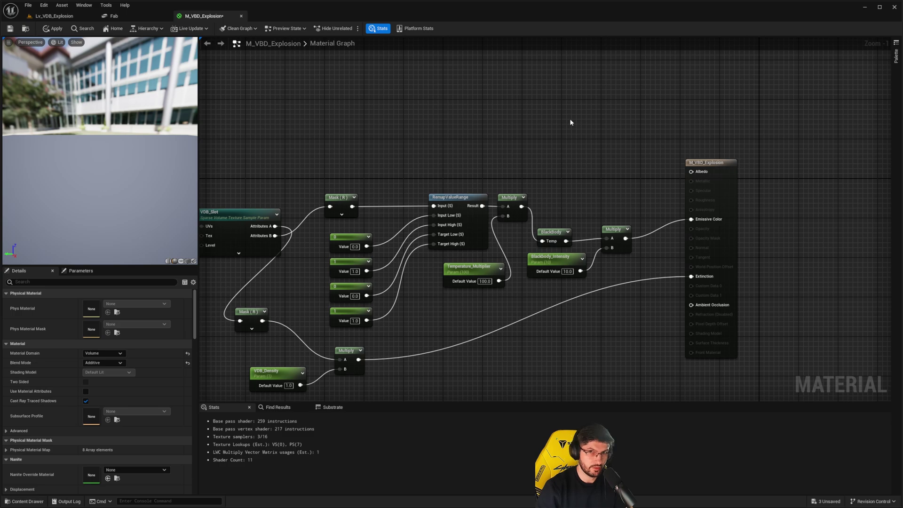
pyautogui.click(571, 122)
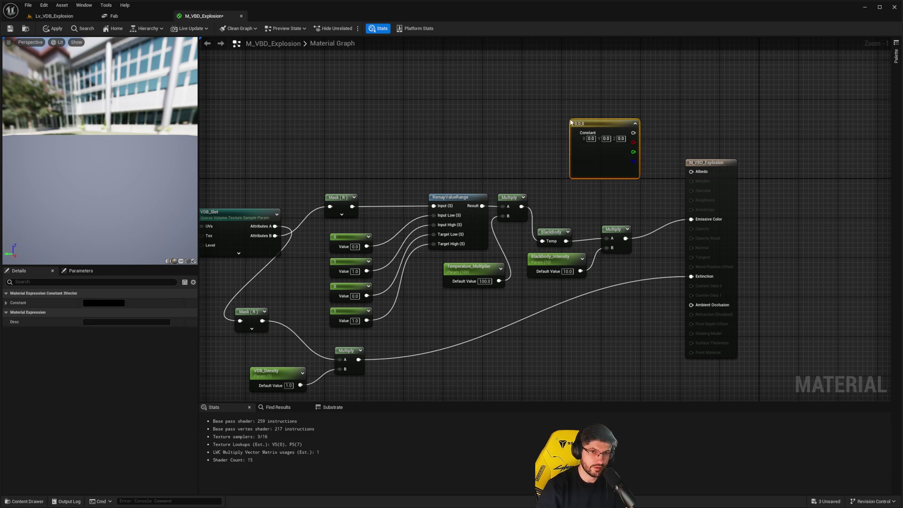
pyautogui.rightClick(580, 163)
pyautogui.click(580, 151)
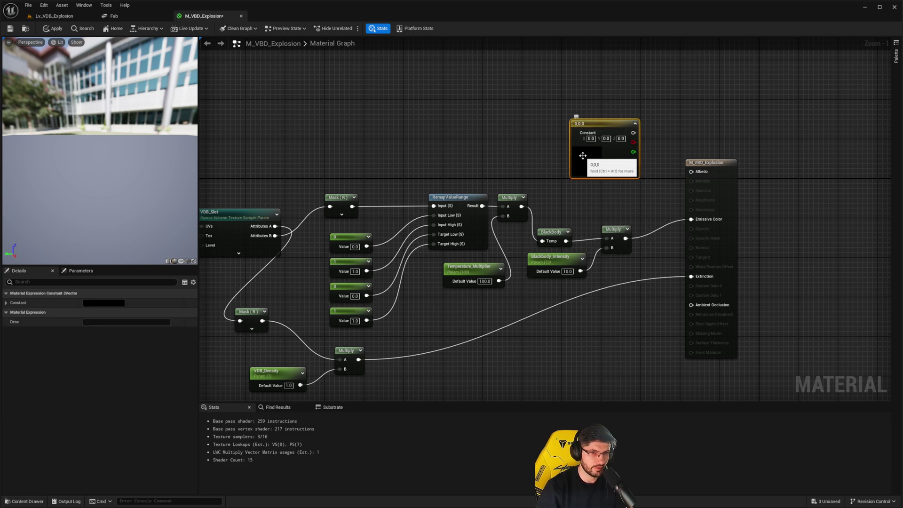
pyautogui.rightClick(584, 155)
pyautogui.click(604, 173)
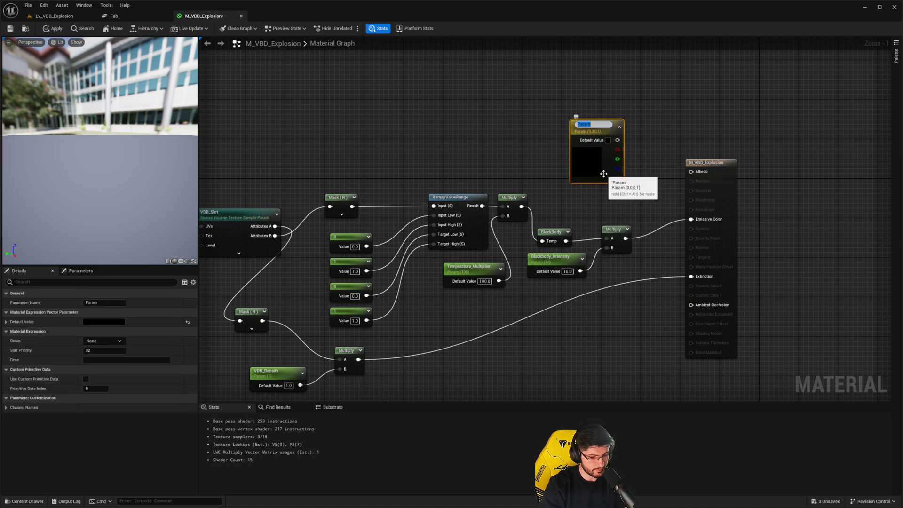
pyautogui.write('Scattering_C')
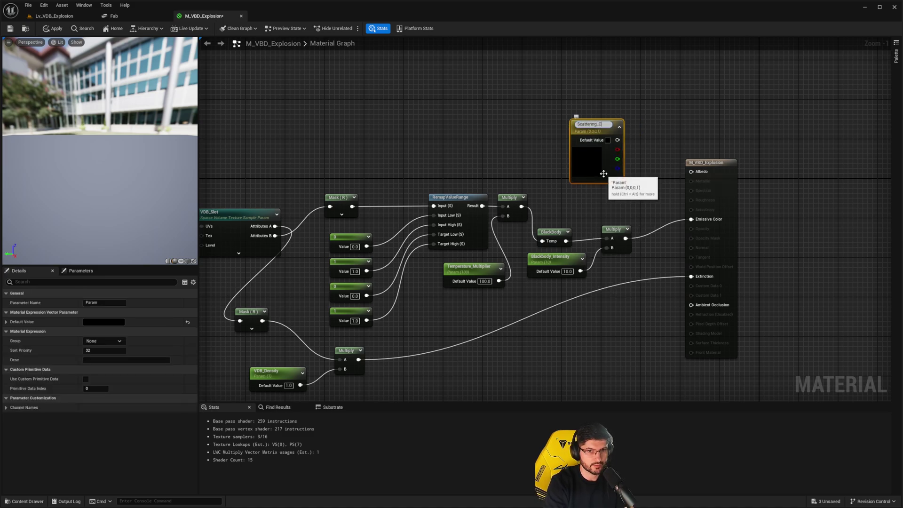
pyautogui.write('olor')
pyautogui.press('Return')
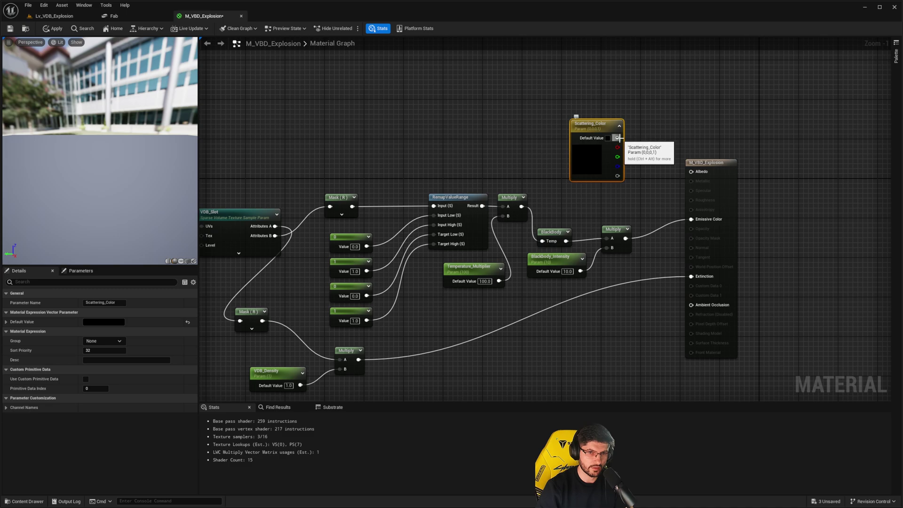
# Set Scattering_Color's default value to white (1.0, 1.0, 1.0) and connect its output to the material's Albedo input
pyautogui.click(94, 322)
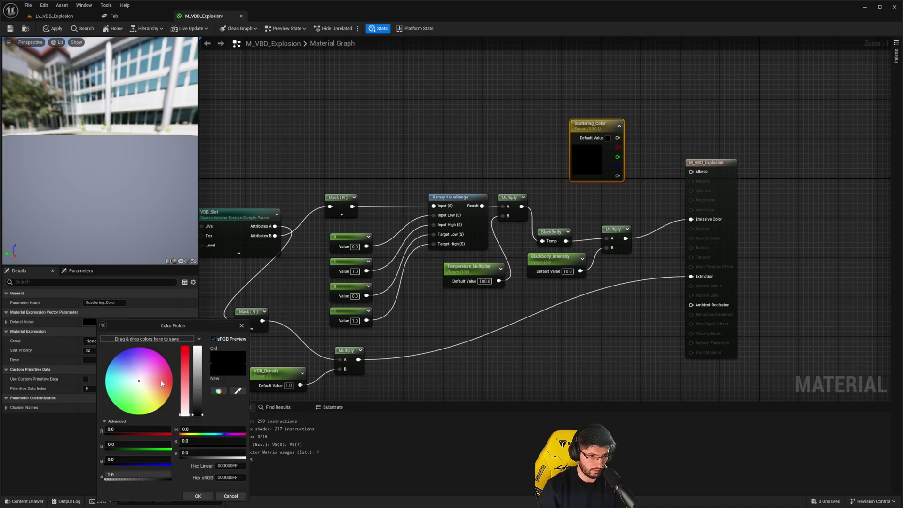
pyautogui.moveTo(199, 395); pyautogui.dragTo(204, 327)
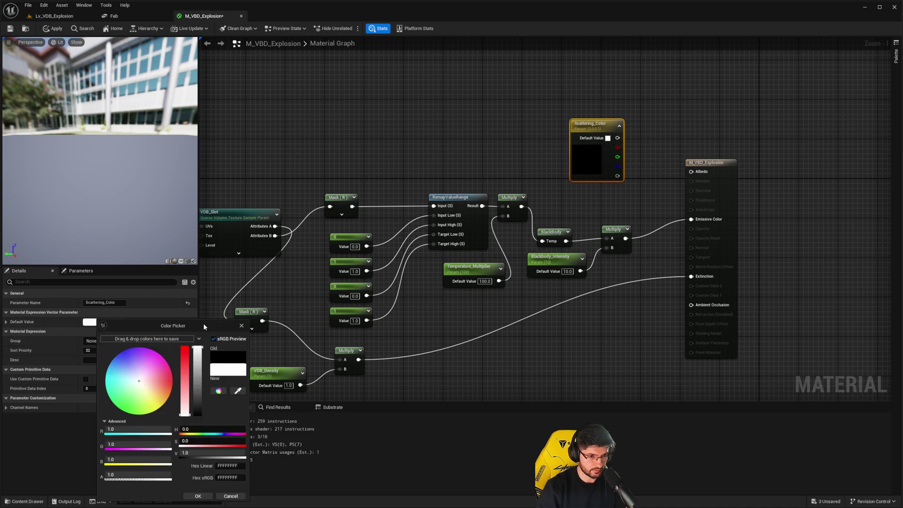
pyautogui.click(196, 496)
pyautogui.moveTo(618, 138); pyautogui.dragTo(692, 176)
pyautogui.scroll(-1, 487, 208)
pyautogui.moveTo(487, 208); pyautogui.dragTo(568, 164, button='right')
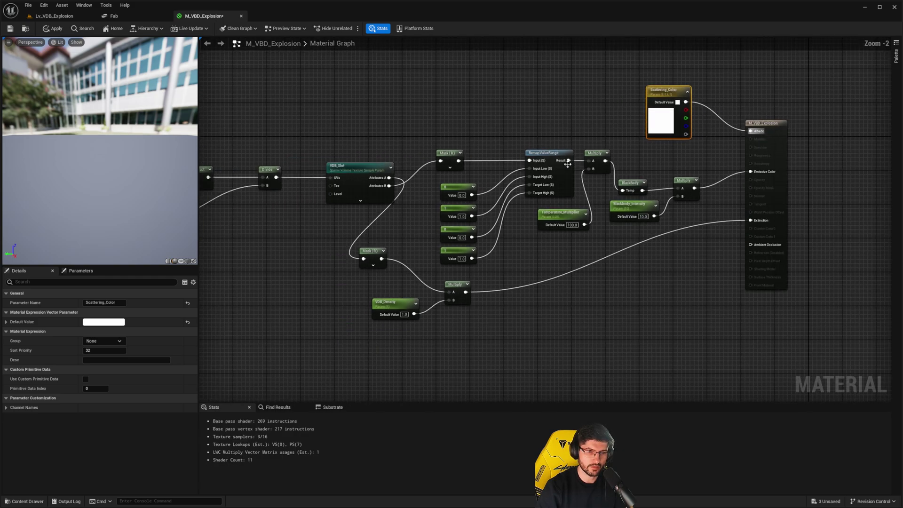
pyautogui.moveTo(450, 162); pyautogui.dragTo(484, 160, button='right')
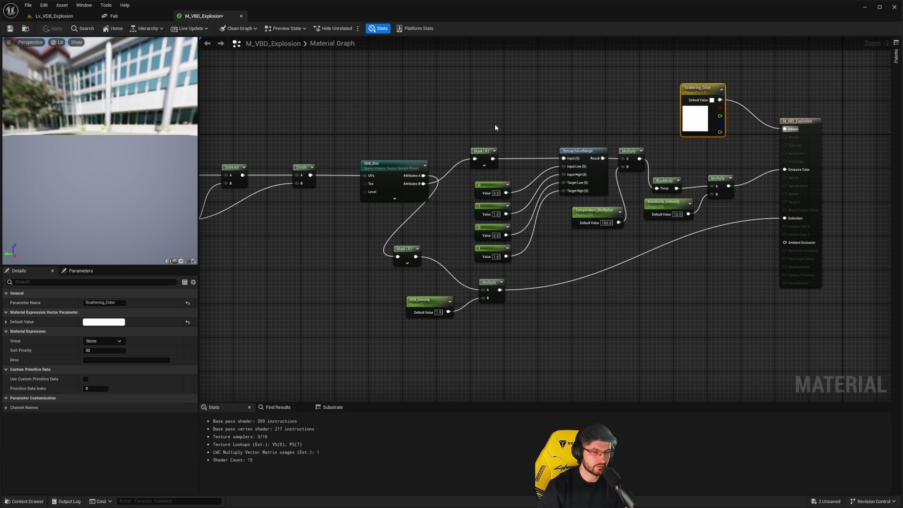
# Switch to the Lv_VDB_Explosion level and place a Heterogeneous Volume actor on the lit area of the landscape
pyautogui.click(58, 17)
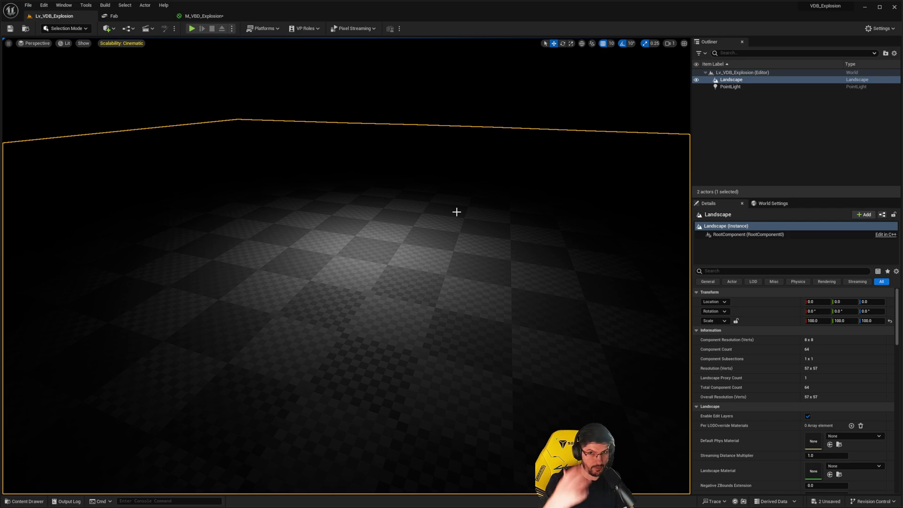
pyautogui.moveTo(456, 211); pyautogui.dragTo(428, 290, button='right')
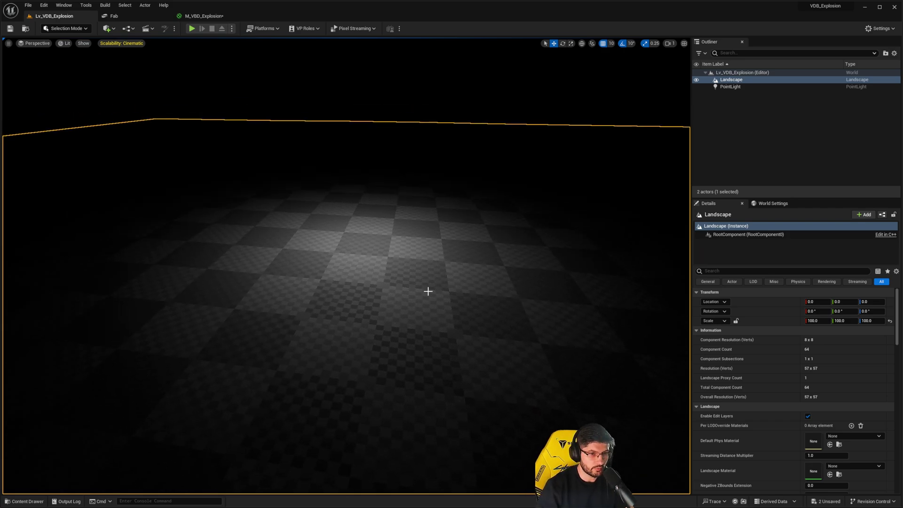
pyautogui.hotkey('ctrl', 'space')
pyautogui.click(443, 393)
pyautogui.moveTo(336, 170); pyautogui.dragTo(362, 199, button='right')
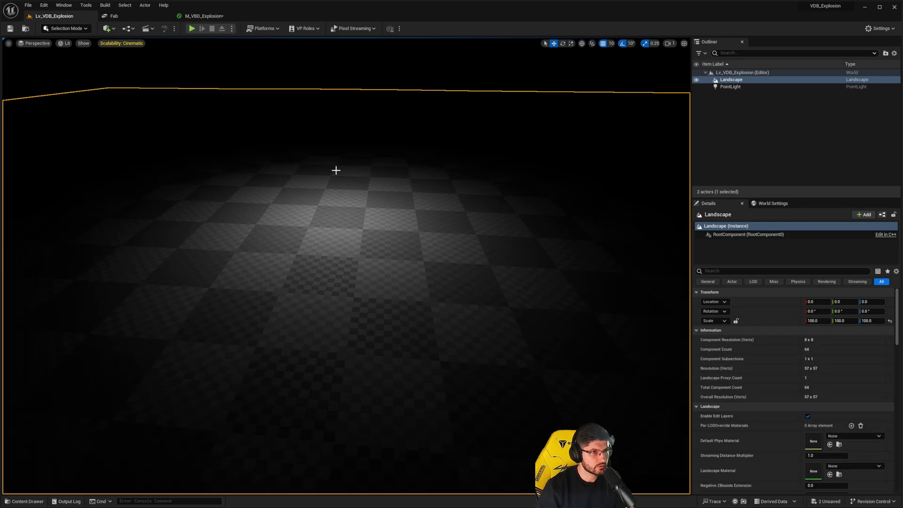
pyautogui.click(113, 29)
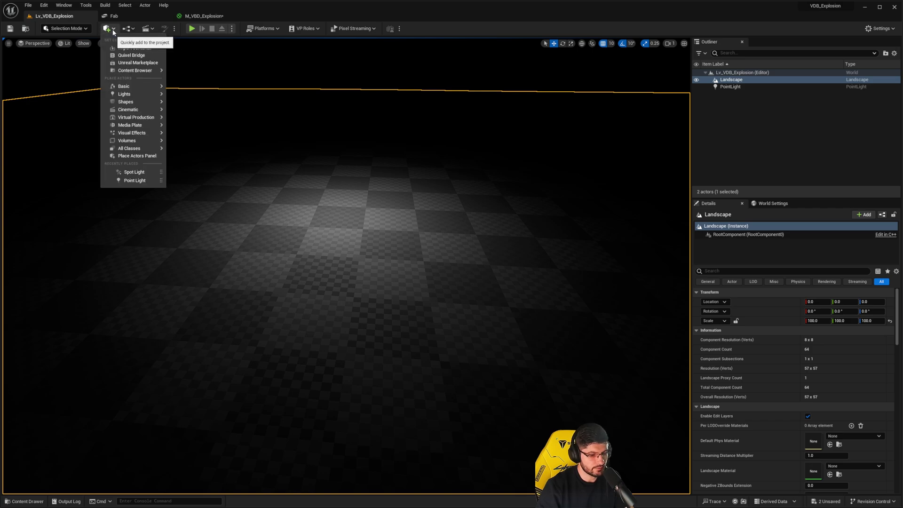
pyautogui.write('heter')
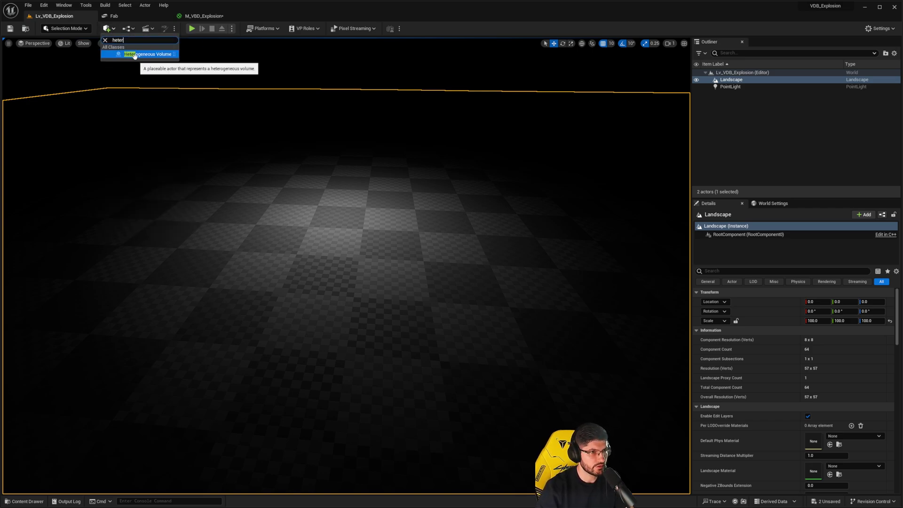
pyautogui.click(142, 54)
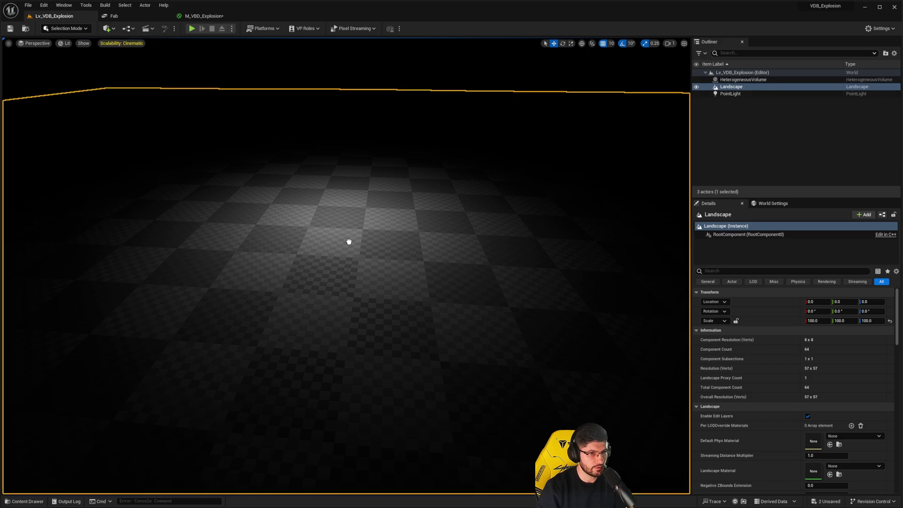
pyautogui.moveTo(349, 242); pyautogui.dragTo(341, 253)
pyautogui.moveTo(389, 268); pyautogui.dragTo(337, 292, button='right')
pyautogui.press('d')
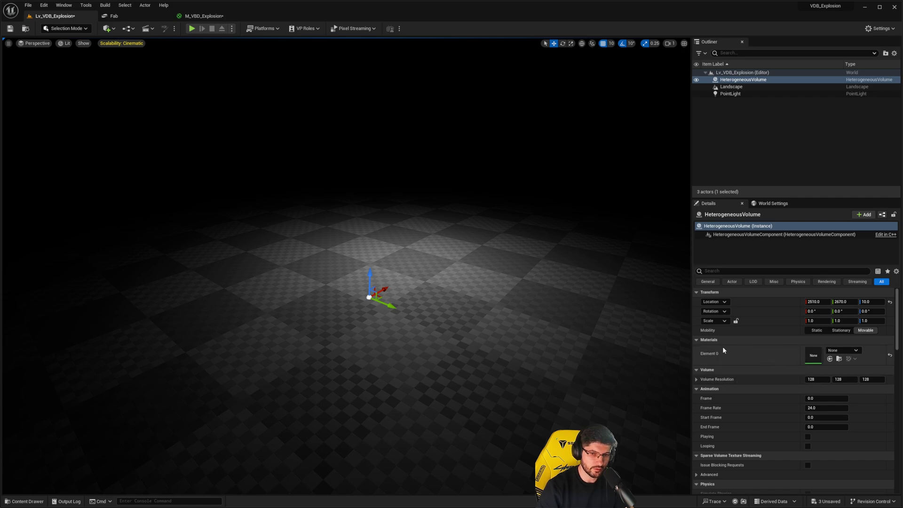
# Create a material instance named M_VBD_Explosion_Inst from the M_VBD_Explosion material in Tutorial_Files
pyautogui.hotkey('ctrl', 'space')
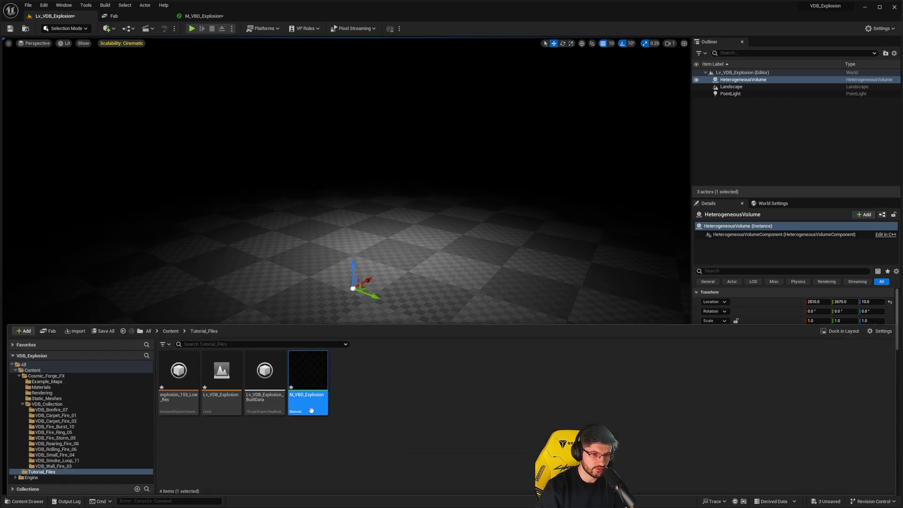
pyautogui.rightClick(304, 363)
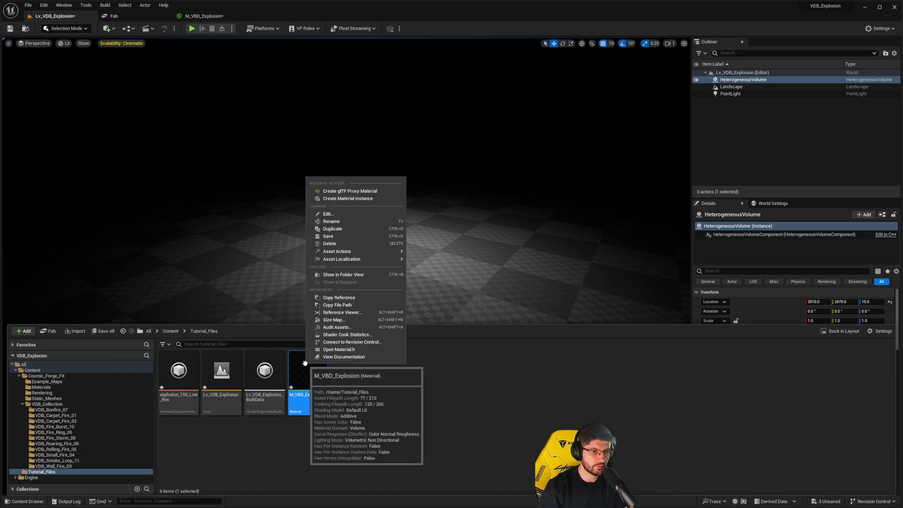
pyautogui.click(341, 199)
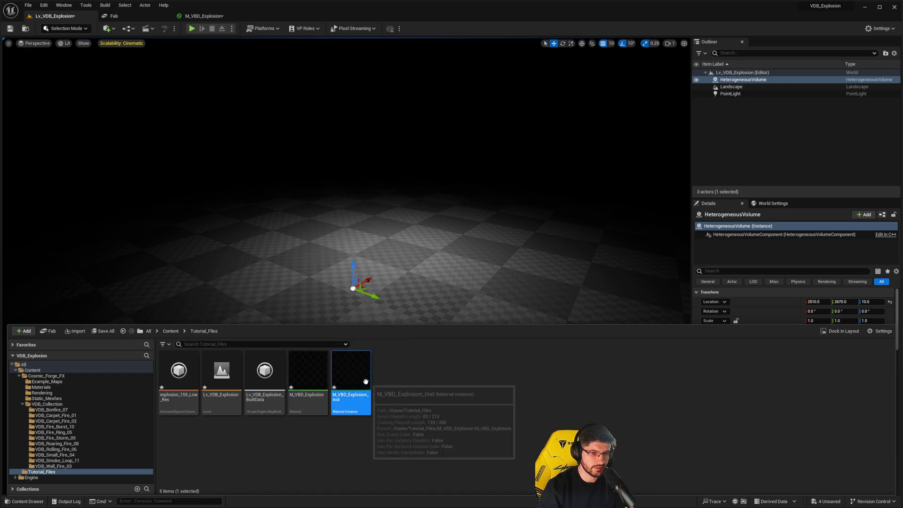
# Assign M_VBD_Explosion_Inst to the HeterogeneousVolume actor's Element 0 material slot
pyautogui.moveTo(377, 282); pyautogui.dragTo(406, 298, button='right')
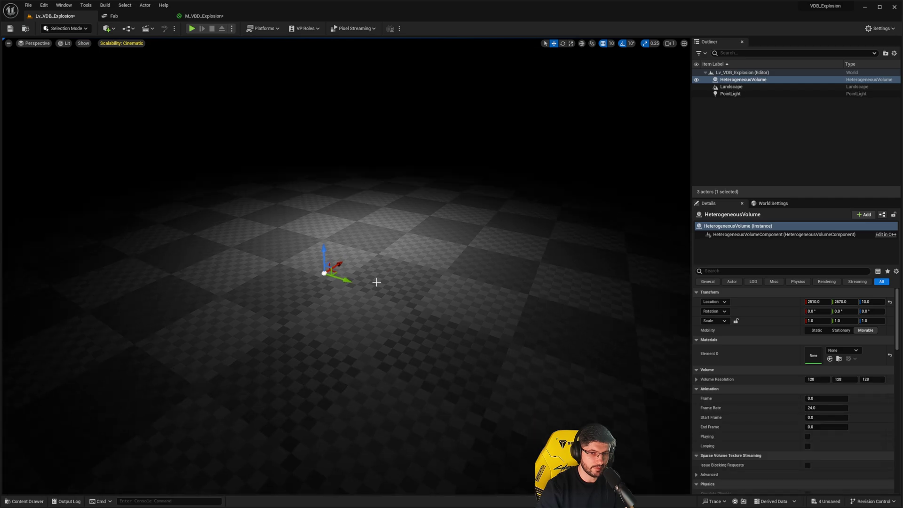
pyautogui.click(830, 359)
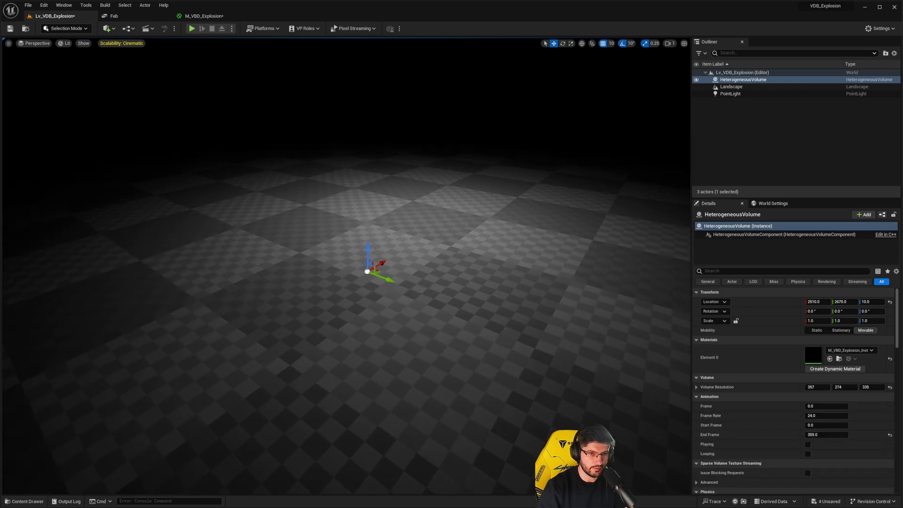
pyautogui.moveTo(408, 268); pyautogui.dragTo(408, 268, button='right')
pyautogui.press('s')
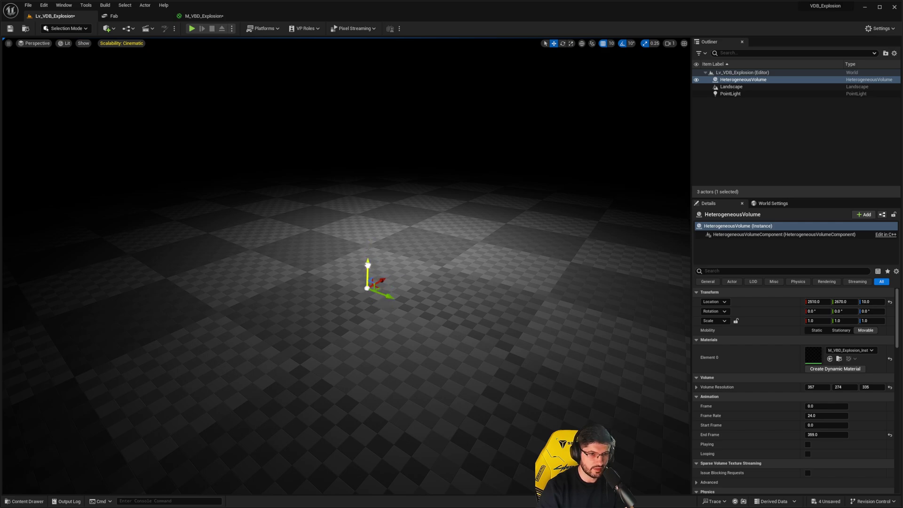
# Enable Playing and Looping for the HeterogeneousVolume's animation
pyautogui.scroll(3, 328, 247)
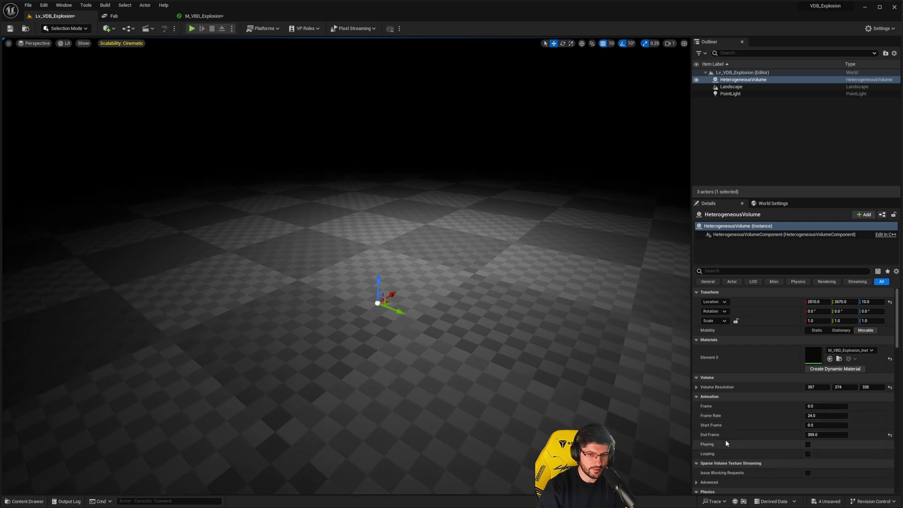
pyautogui.click(807, 444)
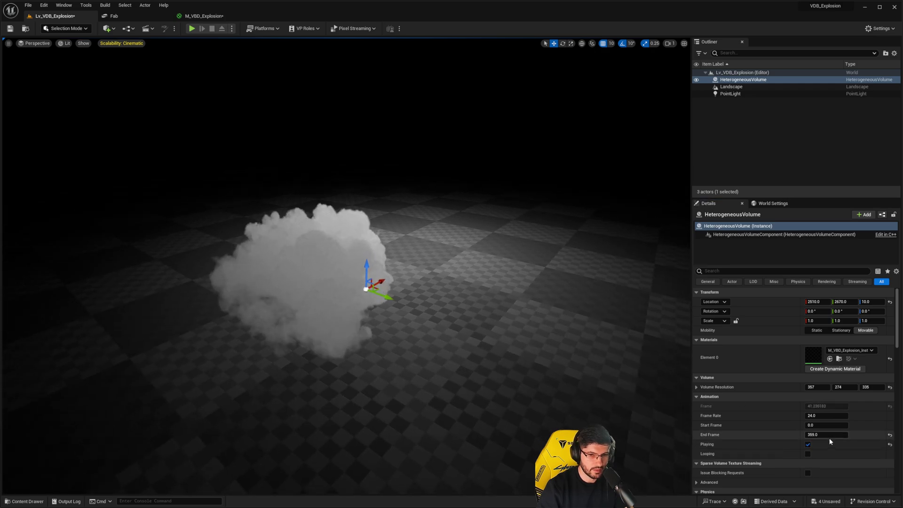
pyautogui.click(807, 453)
pyautogui.scroll(-3, 456, 282)
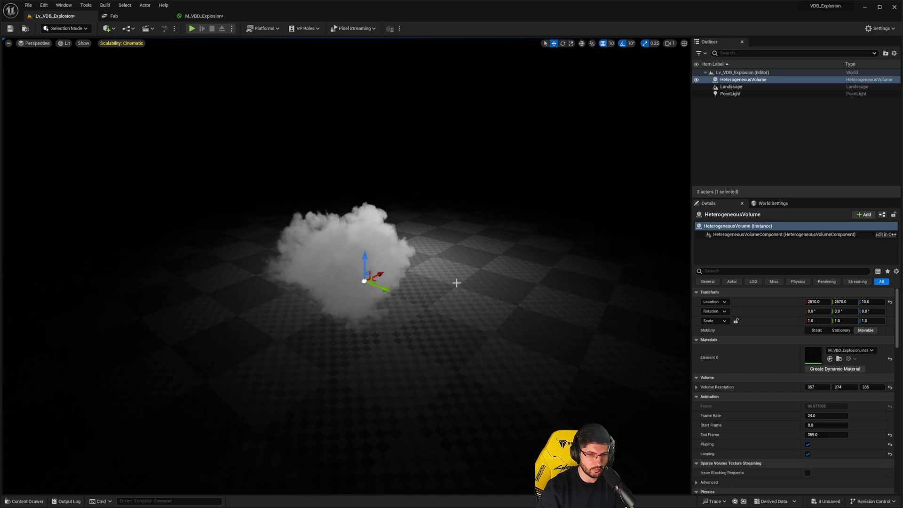
# Raise the HeterogeneousVolume above the landscape to a Z location of 130
pyautogui.keyDown('alt'); pyautogui.moveTo(456, 282); pyautogui.dragTo(404, 282); pyautogui.keyUp('alt')
pyautogui.scroll(3, 404, 315)
pyautogui.keyDown('alt'); pyautogui.moveTo(405, 315); pyautogui.dragTo(332, 221); pyautogui.keyUp('alt')
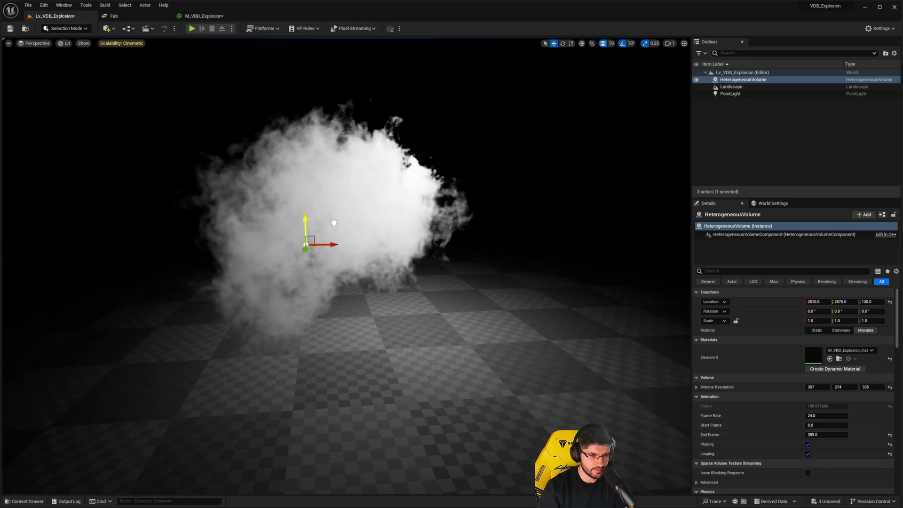
pyautogui.moveTo(333, 222)
pyautogui.mouseDown(button='right')
pyautogui.moveTo(488, 221)
pyautogui.moveTo(325, 223)
pyautogui.mouseUp(button='right')
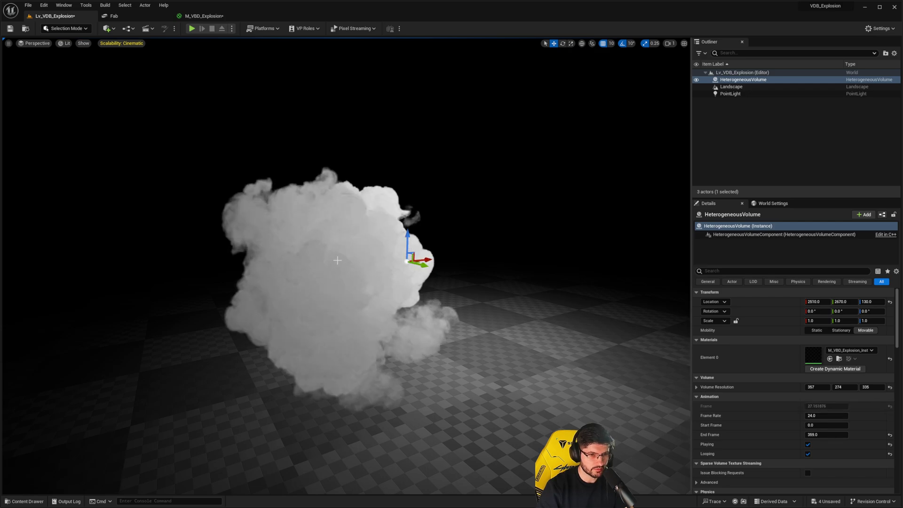
# Rotate the HeterogeneousVolume to -90° about X and raise it to a Z location of 140
pyautogui.moveTo(338, 262); pyautogui.dragTo(394, 270, button='right')
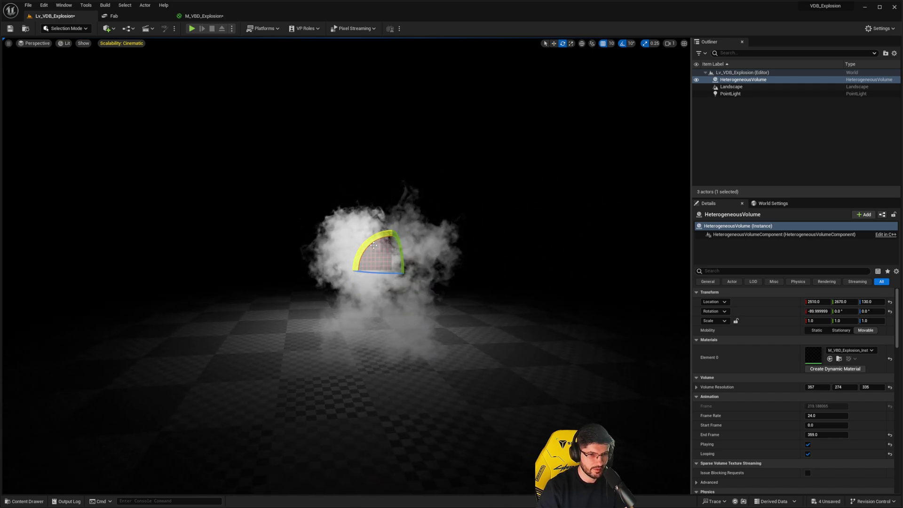
pyautogui.moveTo(374, 245); pyautogui.dragTo(383, 246, button='right')
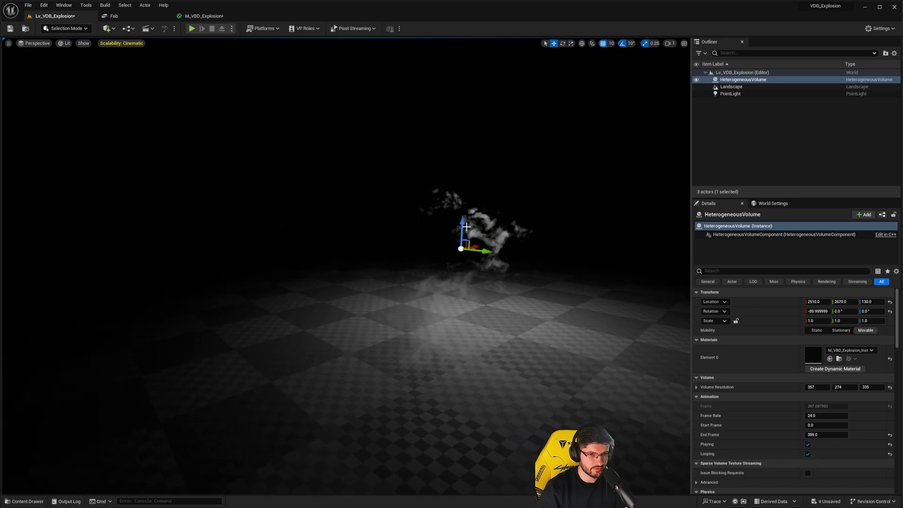
pyautogui.moveTo(467, 226); pyautogui.dragTo(457, 192)
pyautogui.moveTo(453, 215); pyautogui.dragTo(346, 221, button='right')
pyautogui.click(813, 312)
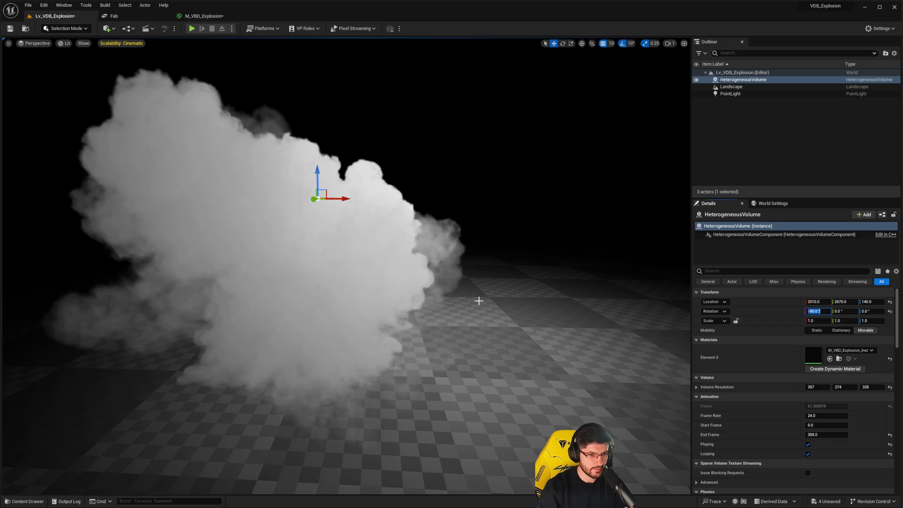
pyautogui.moveTo(478, 301); pyautogui.dragTo(610, 296, button='right')
pyautogui.moveTo(86, 205); pyautogui.dragTo(40, 226, button='right')
pyautogui.moveTo(452, 288); pyautogui.dragTo(451, 277, button='right')
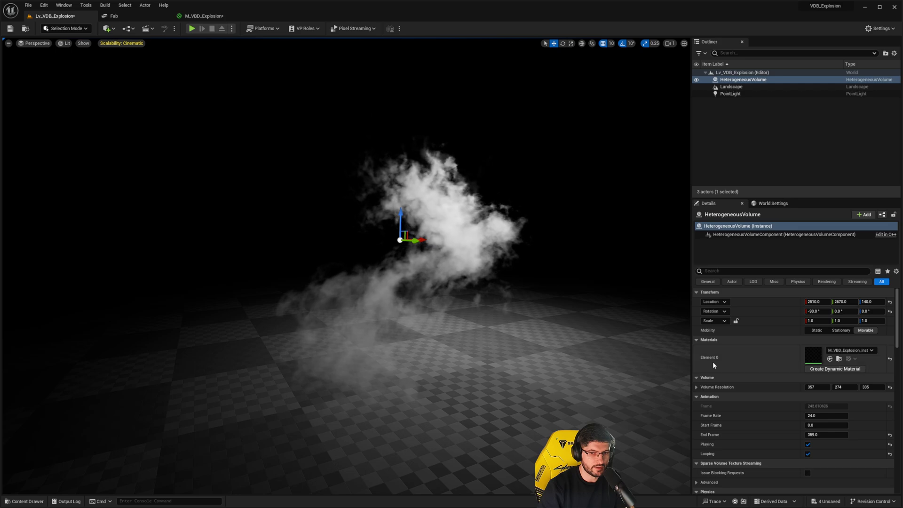
# Open the M_VBD_Explosion_Inst material instance and detach its editor into a floating window
pyautogui.doubleClick(818, 360)
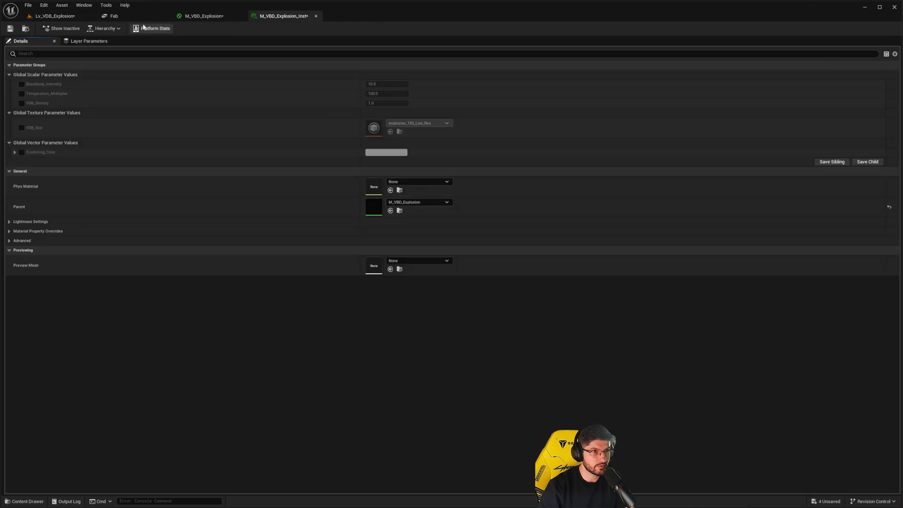
pyautogui.moveTo(258, 19); pyautogui.dragTo(428, 121)
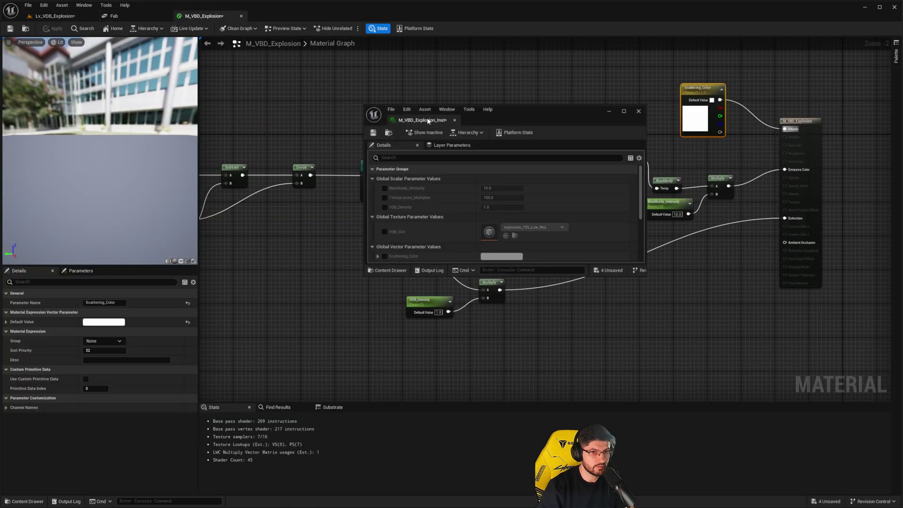
# Return to the Lv_VDB_Explosion level, lengthen the floating material instance window and move it clear of the explosion
pyautogui.click(50, 18)
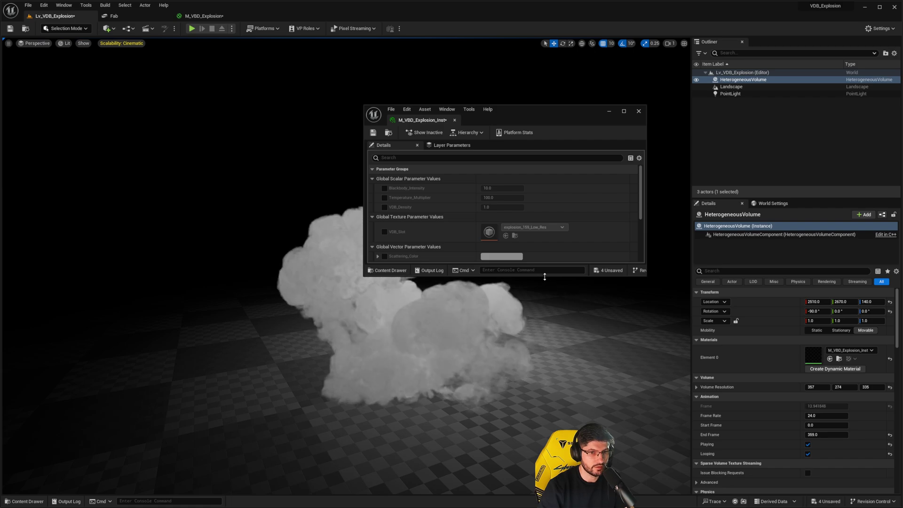
pyautogui.moveTo(548, 280); pyautogui.dragTo(548, 458)
pyautogui.moveTo(509, 116); pyautogui.dragTo(734, 142)
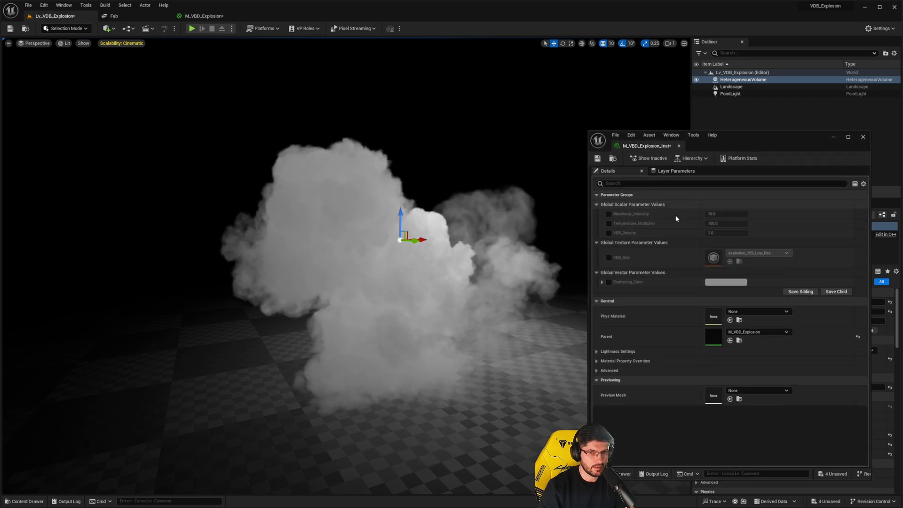
# Enable the Blackbody_Intensity, Temperature_Multiplier and VDB_Density overrides in the material instance
pyautogui.click(610, 214)
pyautogui.click(609, 223)
pyautogui.click(609, 233)
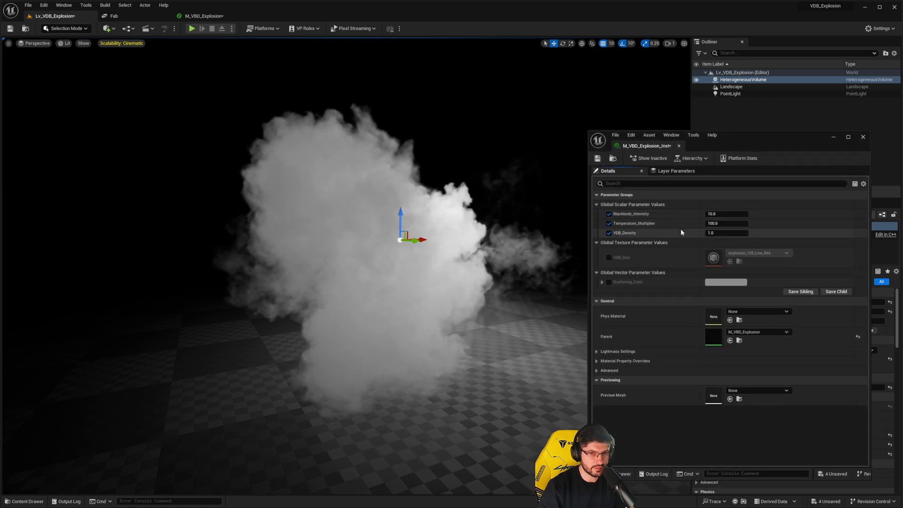
# Set the material instance's Temperature_Multiplier to 10000 and Blackbody_Intensity to 1000
pyautogui.click(726, 223)
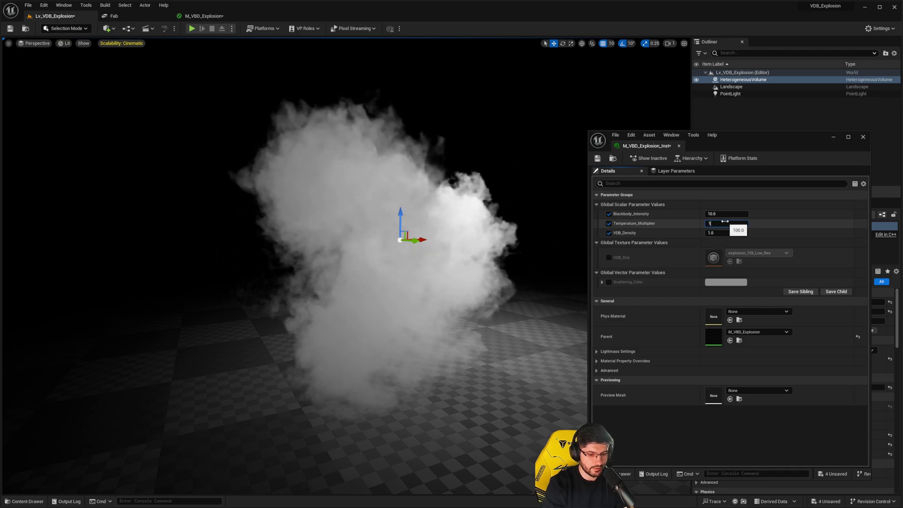
pyautogui.write('10000')
pyautogui.press('Return')
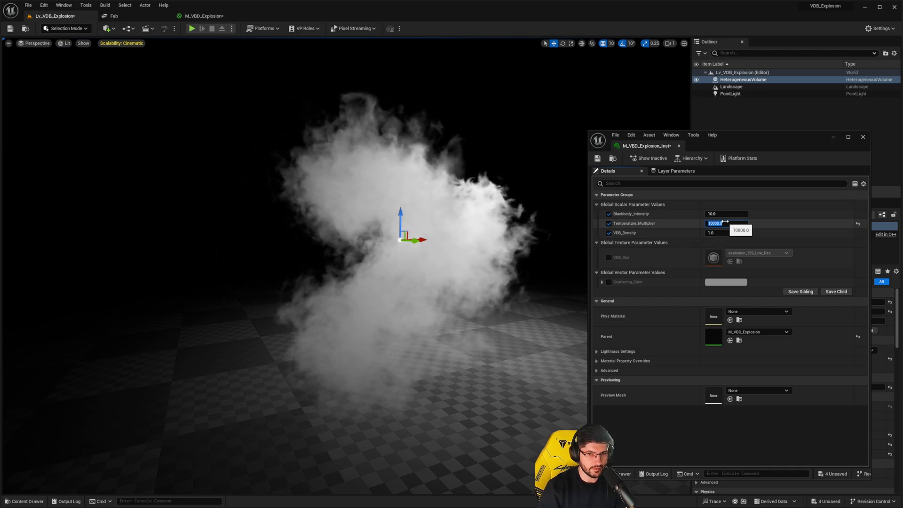
pyautogui.click(718, 214)
pyautogui.write('1000')
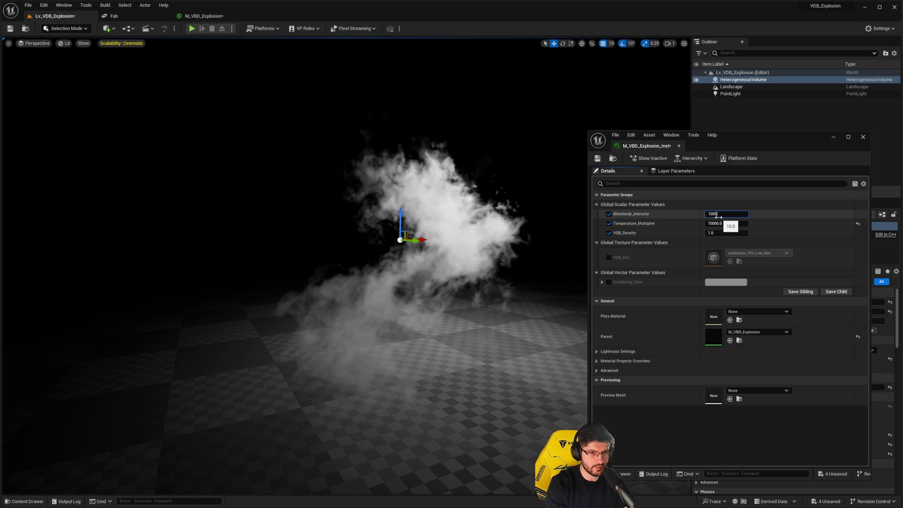
pyautogui.press('Return')
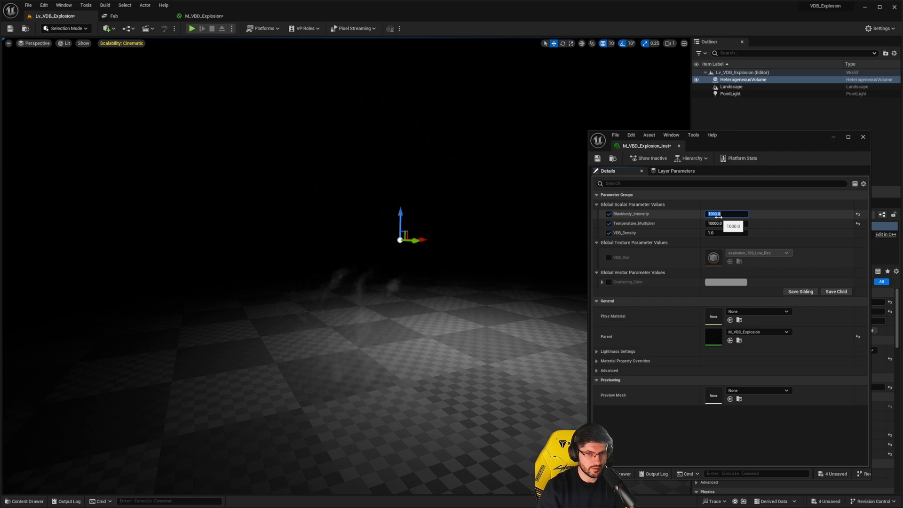
# Narrow the floating material instance window and place it between the explosion and the HeterogeneousVolume's animation settings
pyautogui.moveTo(426, 233); pyautogui.dragTo(434, 238, button='right')
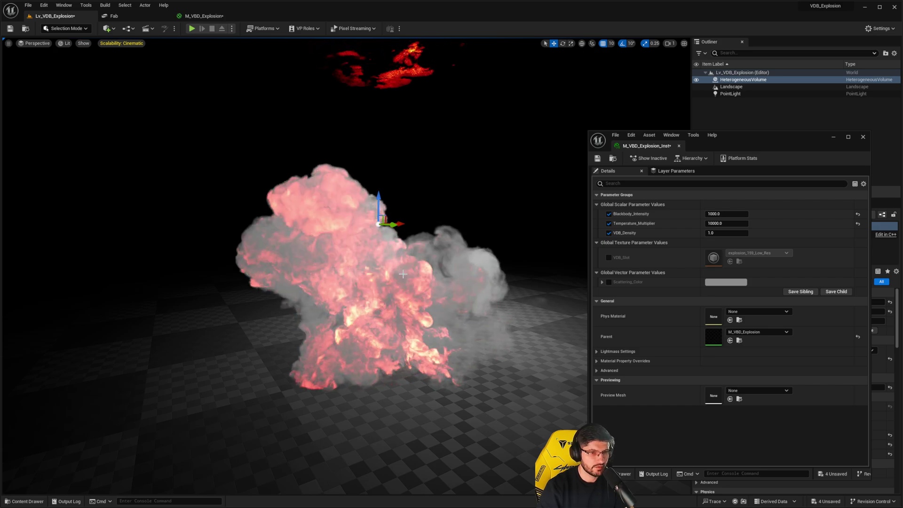
pyautogui.moveTo(442, 248); pyautogui.dragTo(442, 198, button='right')
pyautogui.press('q')
pyautogui.moveTo(439, 229); pyautogui.dragTo(440, 228, button='right')
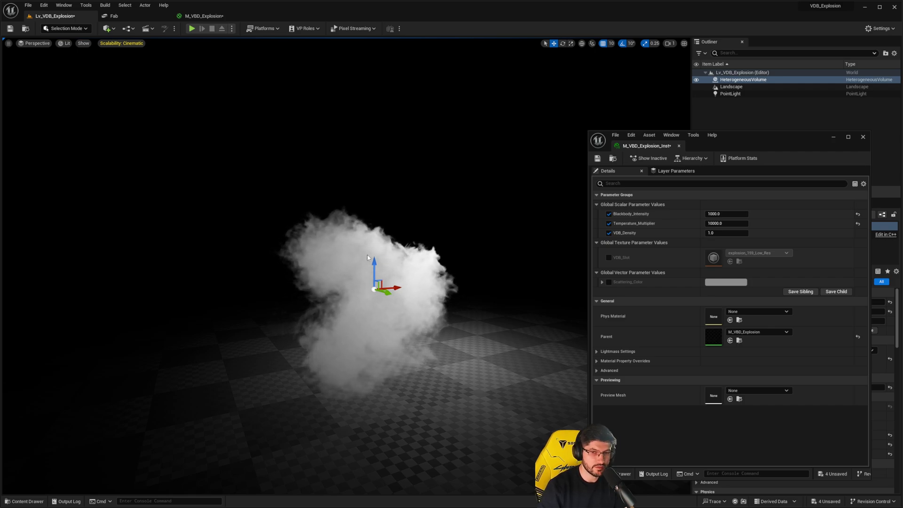
pyautogui.moveTo(740, 138); pyautogui.dragTo(600, 122)
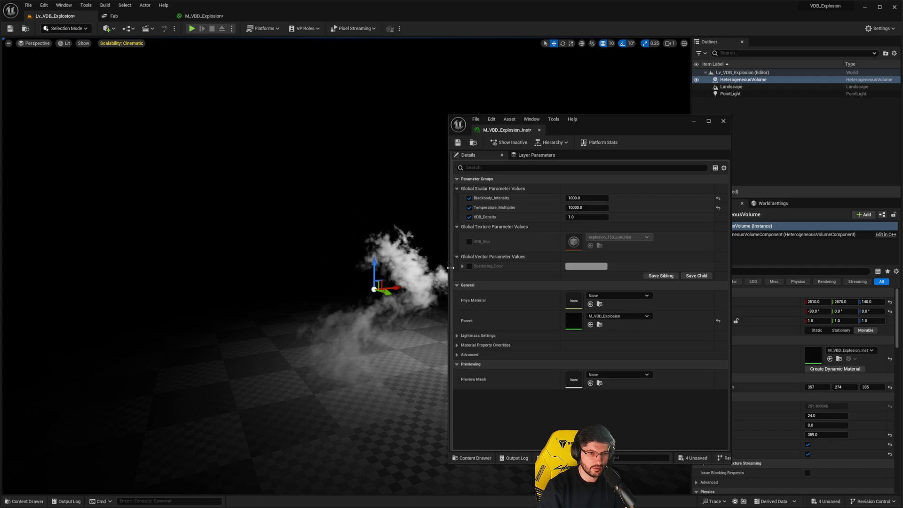
pyautogui.moveTo(450, 272); pyautogui.dragTo(551, 276)
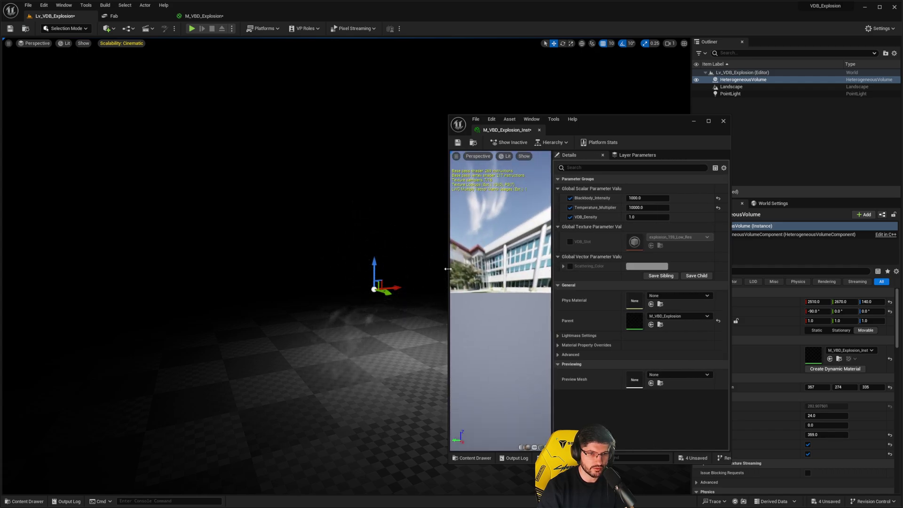
pyautogui.moveTo(447, 269); pyautogui.dragTo(599, 266)
pyautogui.moveTo(705, 136); pyautogui.dragTo(644, 121)
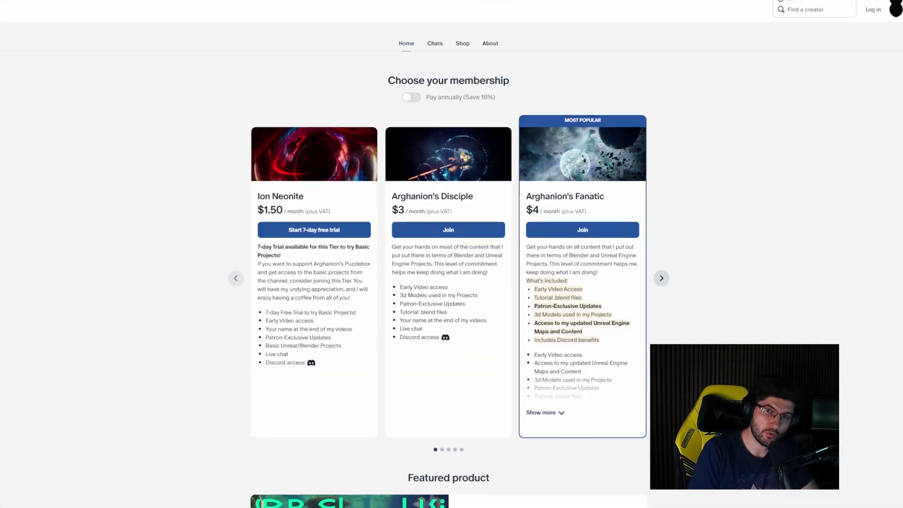
# Look through the creator's membership page and its posts on VDB and Unreal Engine projects and tutorials
pyautogui.scroll(-3, 448, 263)
pyautogui.scroll(-17, 451, 254)
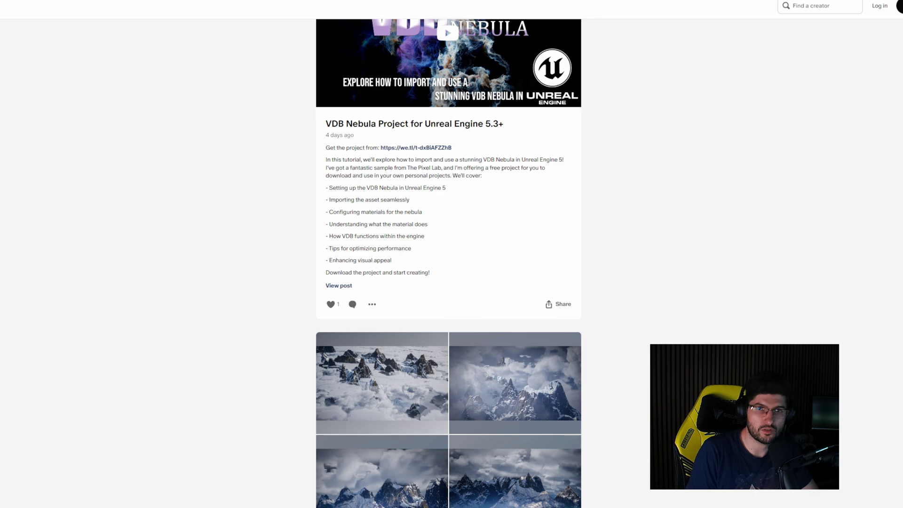
pyautogui.scroll(-18, 452, 254)
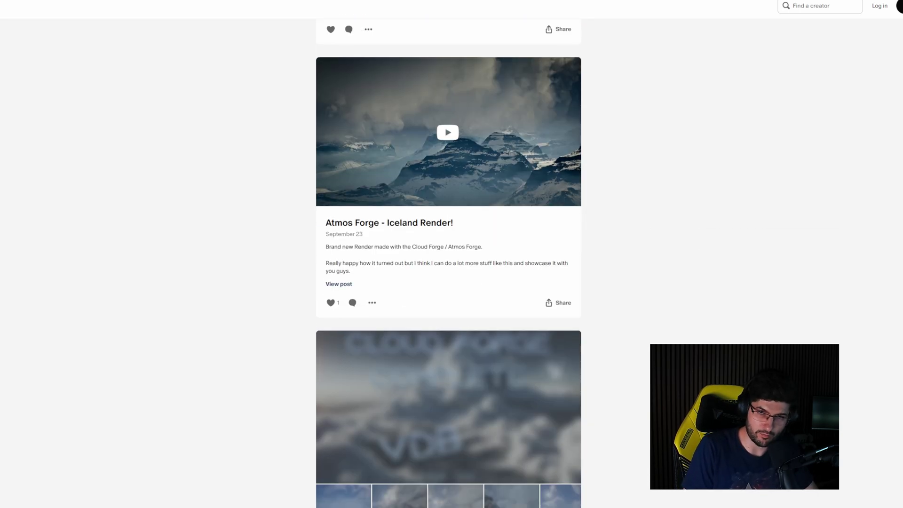
pyautogui.scroll(-17, 452, 254)
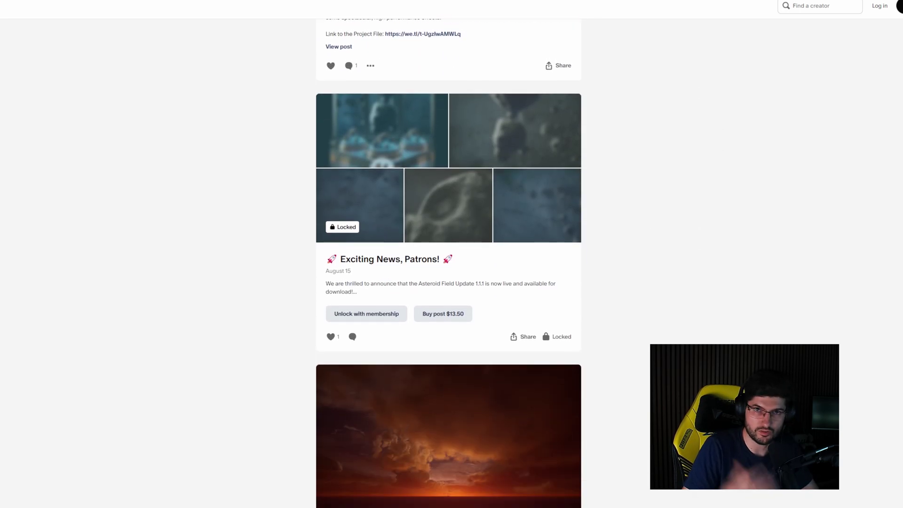
pyautogui.scroll(-17, 451, 254)
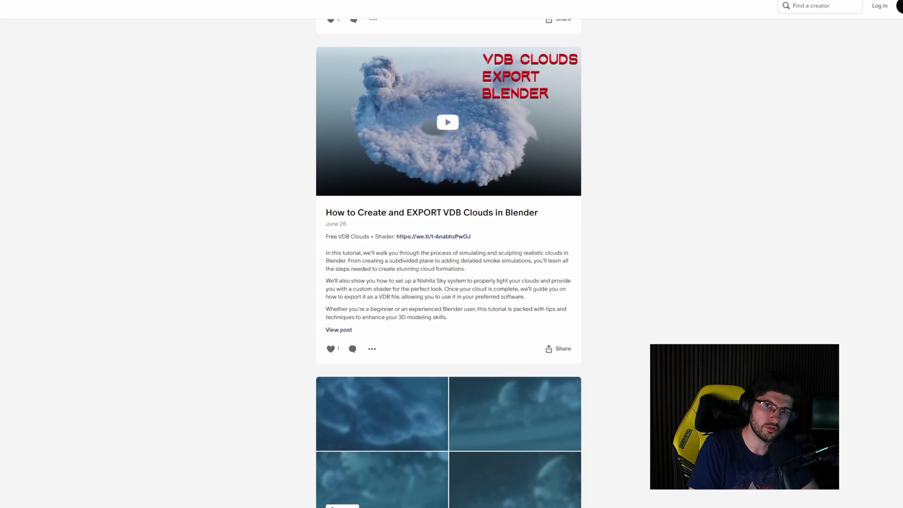
pyautogui.scroll(-4, 451, 254)
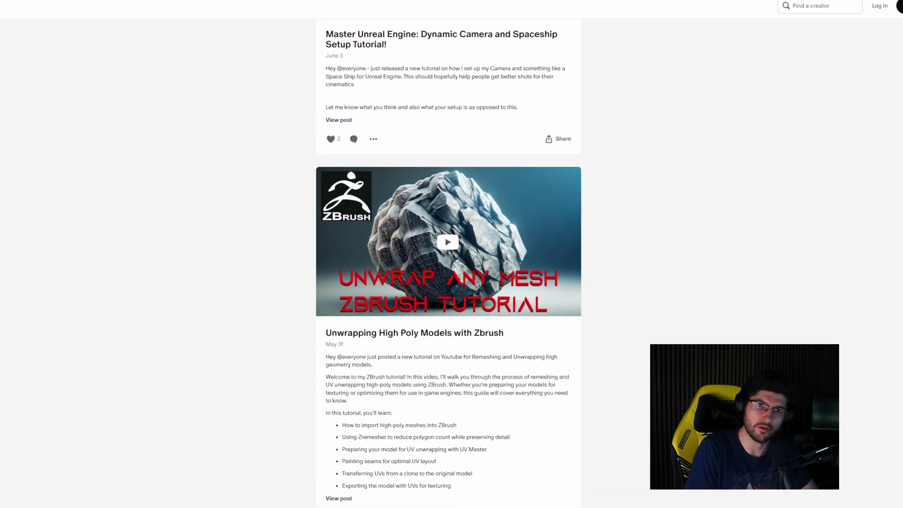
pyautogui.scroll(-4, 452, 254)
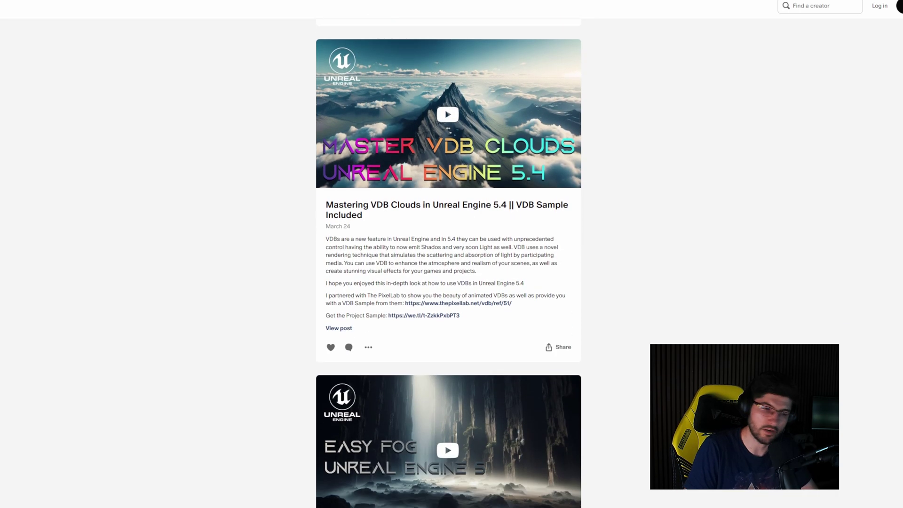
pyautogui.scroll(-6, 452, 254)
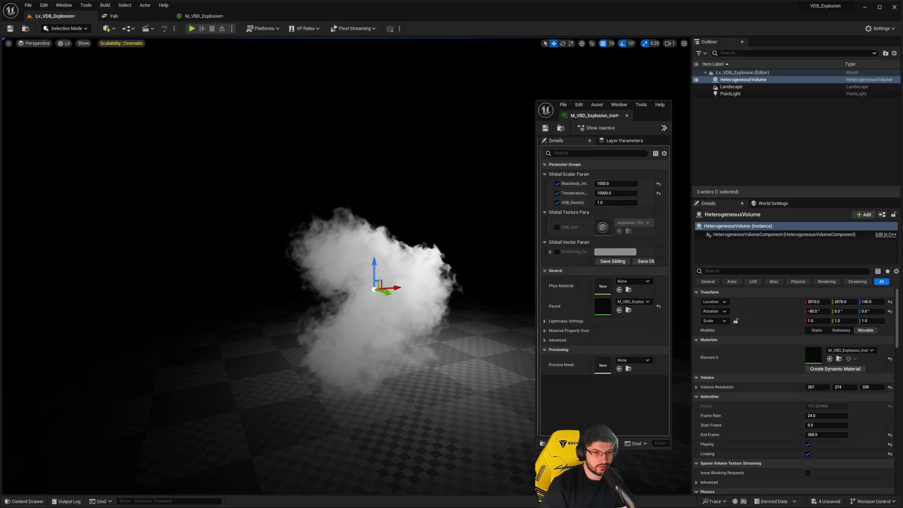
# Turn off Playing for the HeterogeneousVolume's animation and scrub its Frame to about 20
pyautogui.moveTo(398, 214)
pyautogui.mouseDown(button='right')
pyautogui.moveTo(391, 250)
pyautogui.moveTo(398, 214)
pyautogui.mouseUp(button='right')
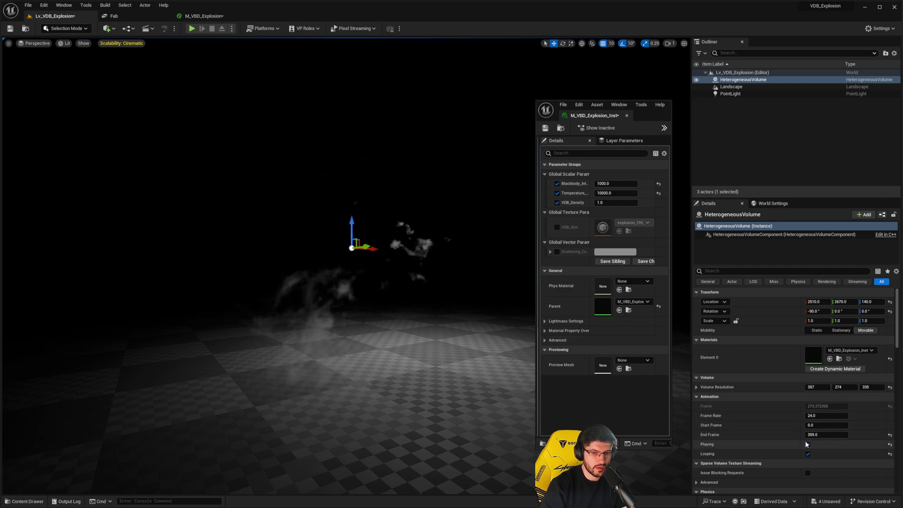
pyautogui.click(808, 454)
pyautogui.click(808, 444)
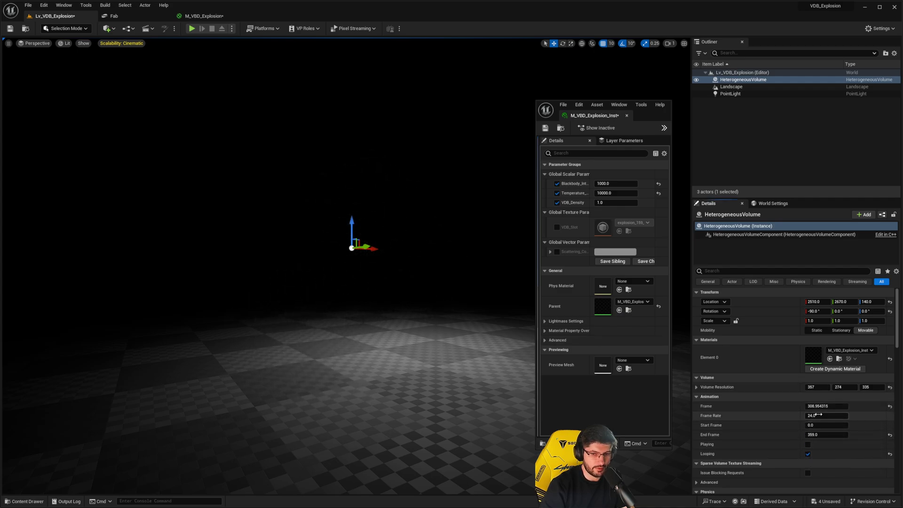
pyautogui.moveTo(827, 406); pyautogui.dragTo(769, 406)
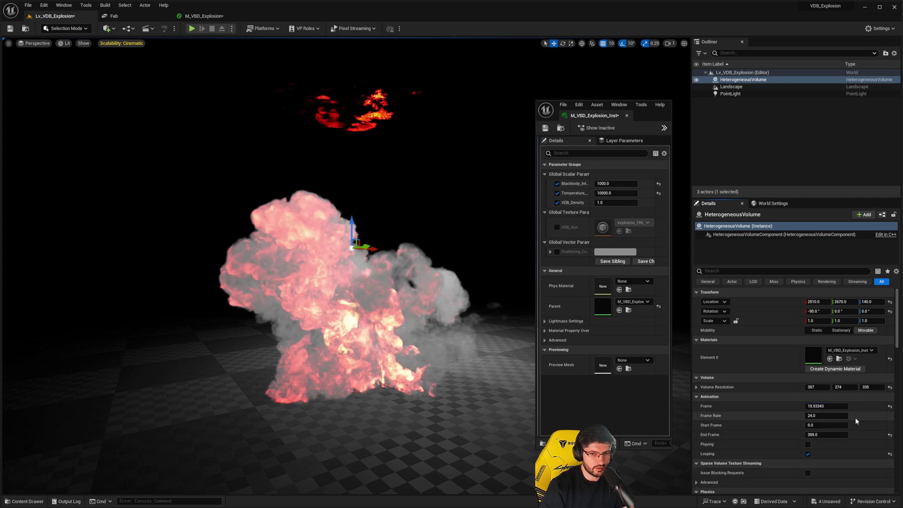
# Enable Issue Blocking Requests for the HeterogeneousVolume's sparse volume texture streaming and scrub its Frame to about 27
pyautogui.scroll(-3, 780, 419)
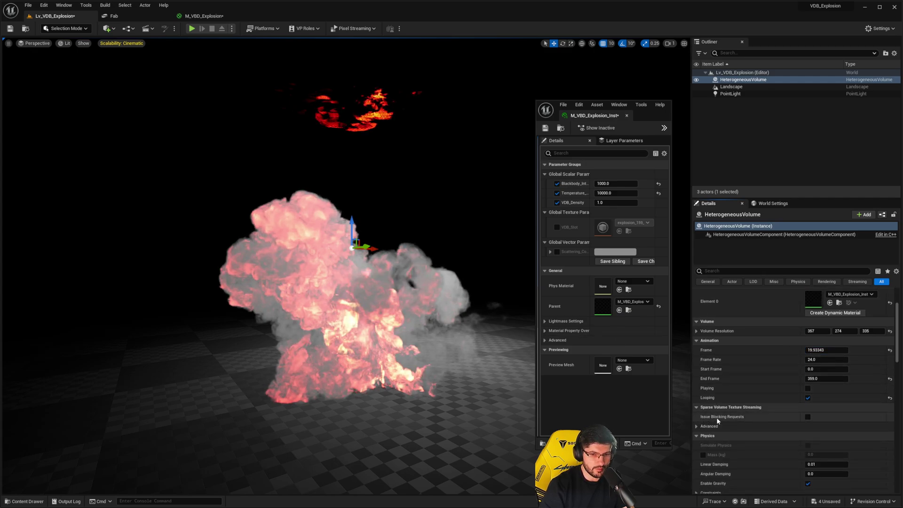
pyautogui.click(810, 415)
pyautogui.moveTo(827, 351)
pyautogui.mouseDown()
pyautogui.moveTo(807, 350)
pyautogui.moveTo(821, 350)
pyautogui.mouseUp()
# Try VDB_Density values of 0.1 and 0.5 in the material instance and settle on 0.3
pyautogui.moveTo(376, 263); pyautogui.dragTo(349, 253, button='right')
pyautogui.scroll(-1, 350, 258)
pyautogui.press('s')
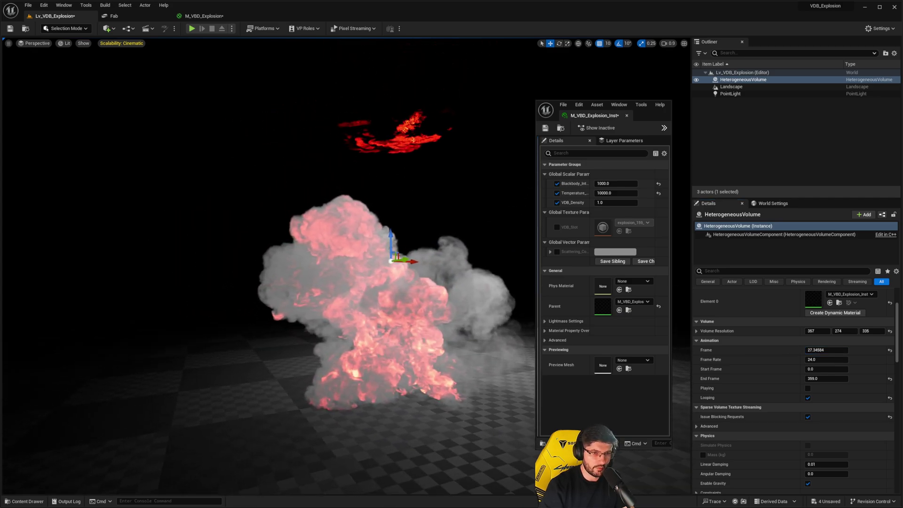
pyautogui.press('w')
pyautogui.scroll(-3, 371, 247)
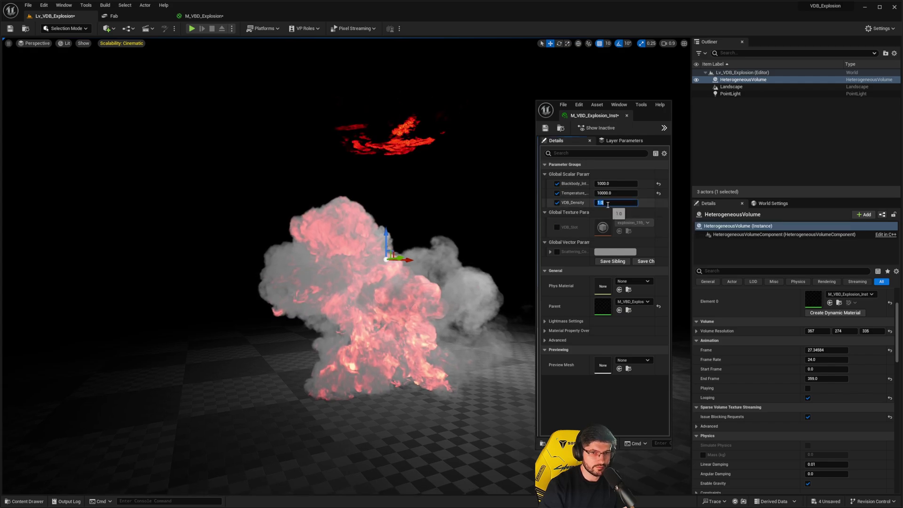
pyautogui.press('Return')
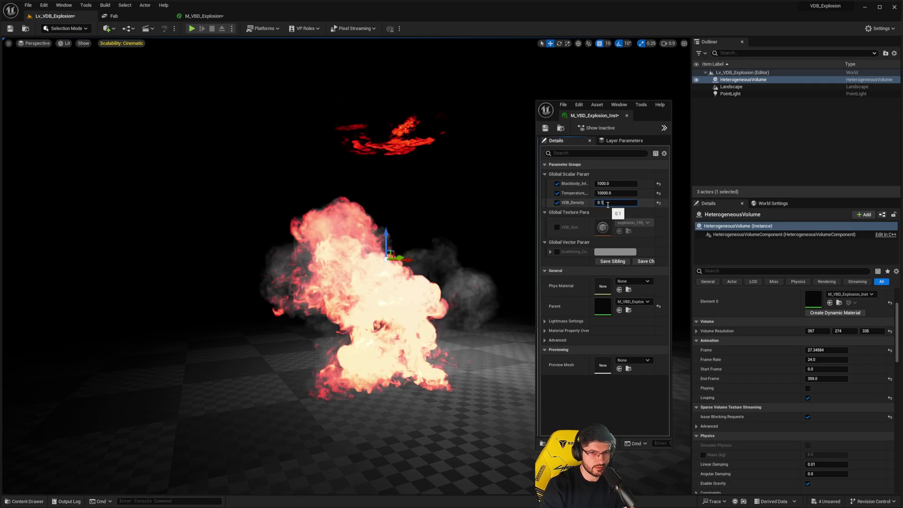
pyautogui.write('0.5')
pyautogui.press('Return')
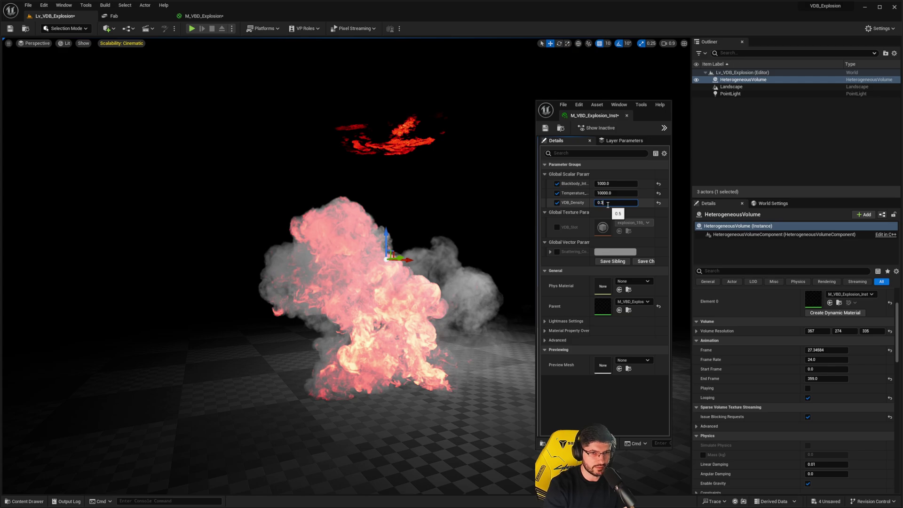
pyautogui.press('Return')
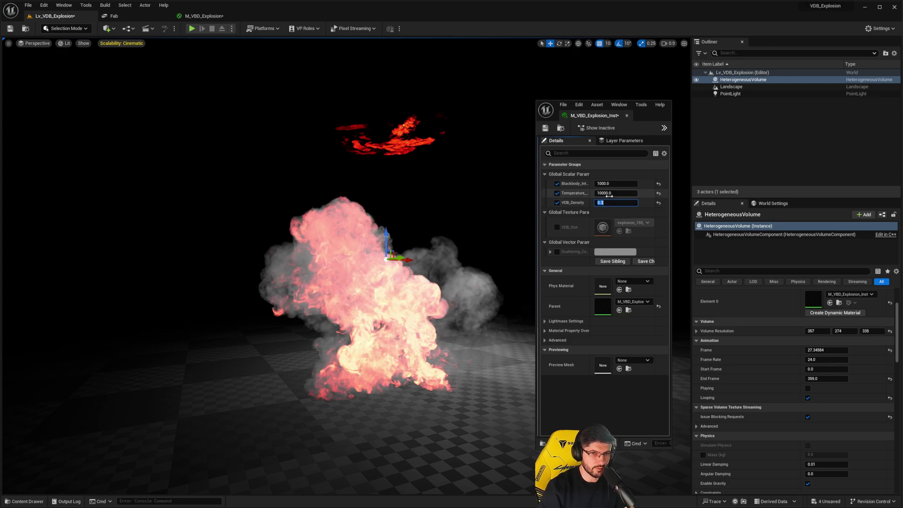
# Try Temperature_Multiplier values of 1000000, 100, 10000 and 50000 in the material instance and settle on 20000
pyautogui.click(607, 193)
pyautogui.click(602, 193)
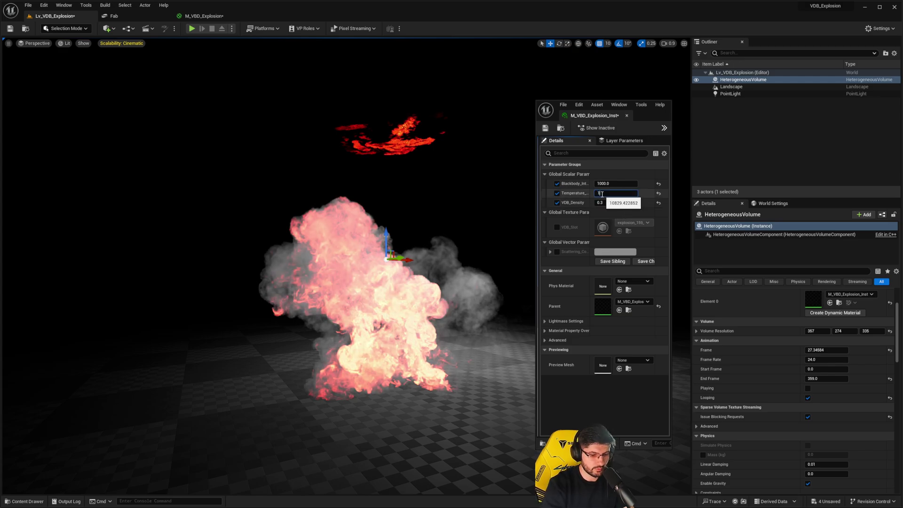
pyautogui.press('Return')
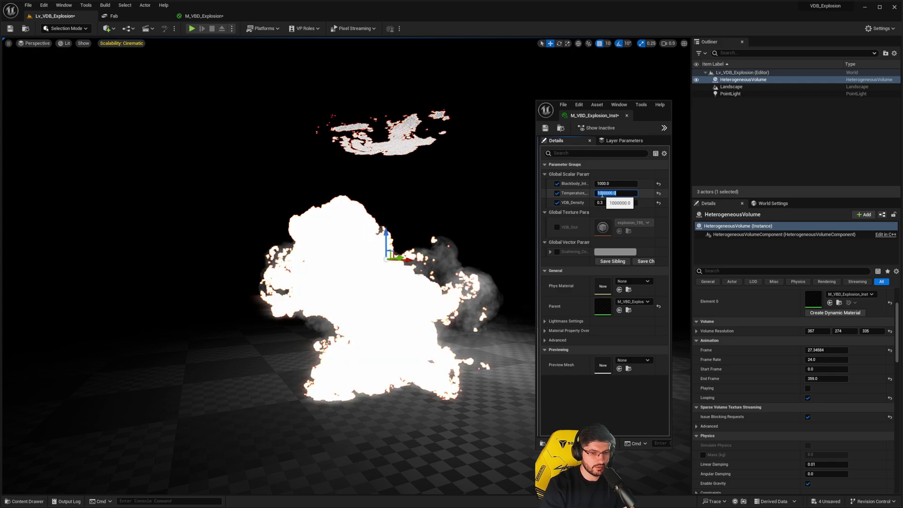
pyautogui.write('100')
pyautogui.press('Return')
pyautogui.write('1')
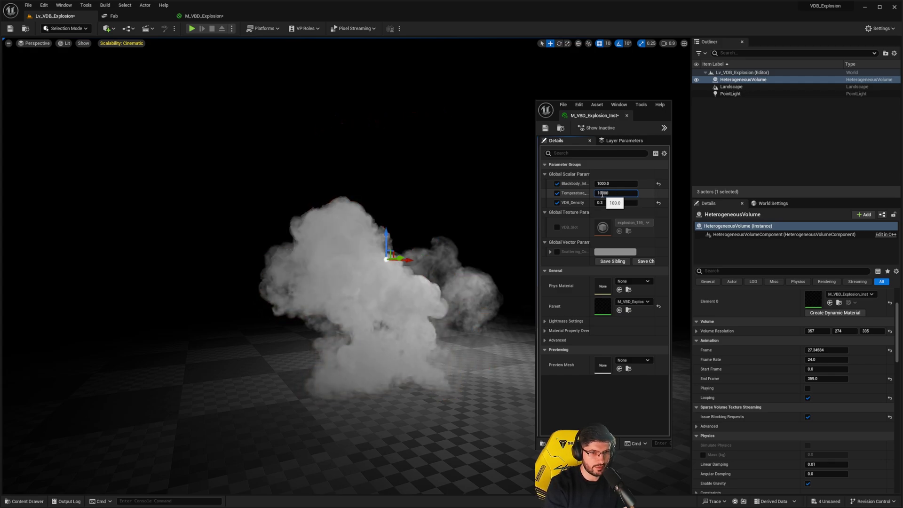
pyautogui.write('0000')
pyautogui.press('Return')
pyautogui.press('Return')
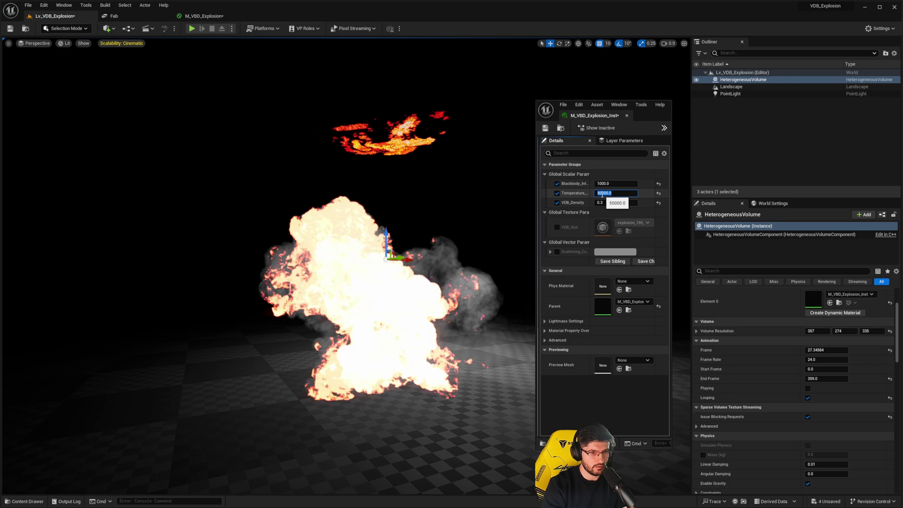
pyautogui.write('20000')
pyautogui.press('Return')
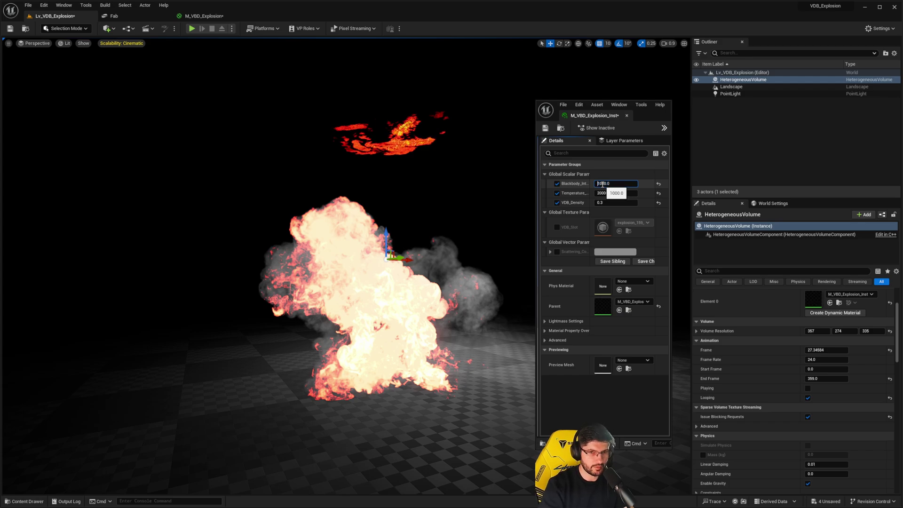
# Try a Blackbody_Intensity of 10000 in the material instance and reduce it to 100
pyautogui.write('0')
pyautogui.press('Return')
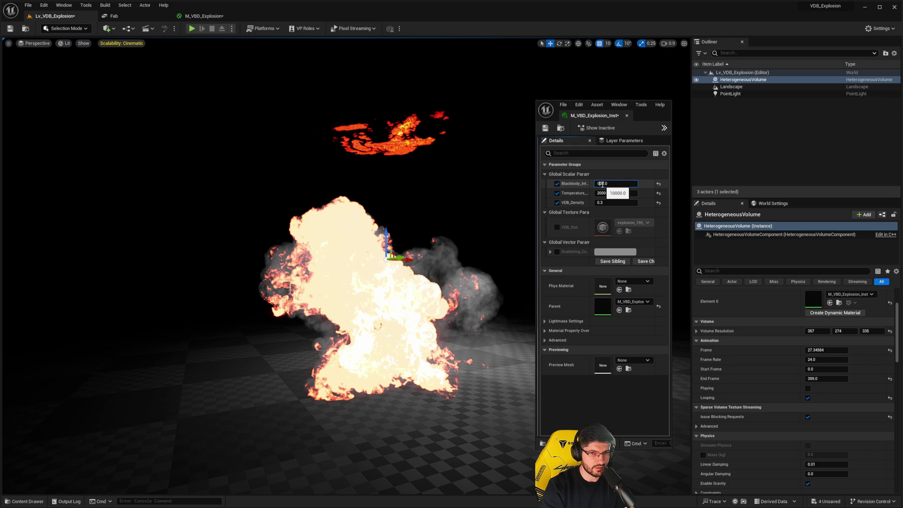
pyautogui.press('Return')
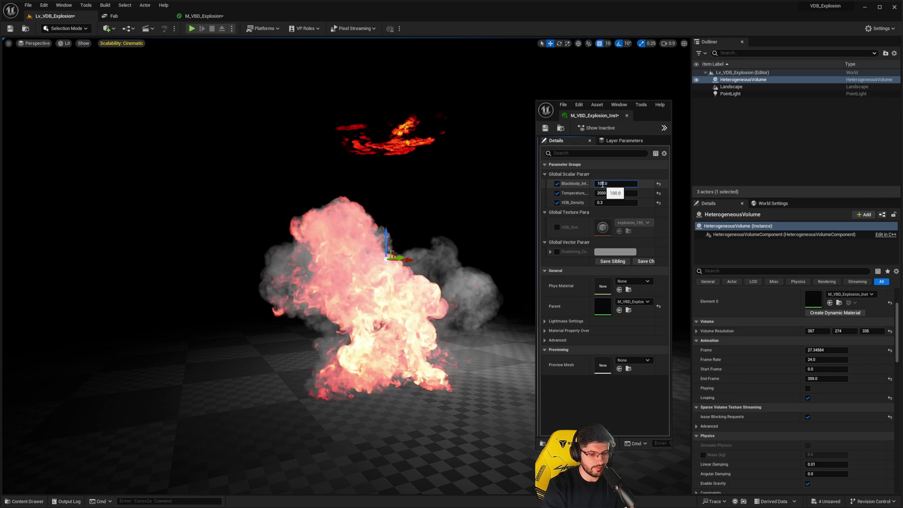
# Try a Blackbody_Intensity of 200 in the material instance and settle on 10
pyautogui.press('BackSpace')
pyautogui.write('2')
pyautogui.press('Return')
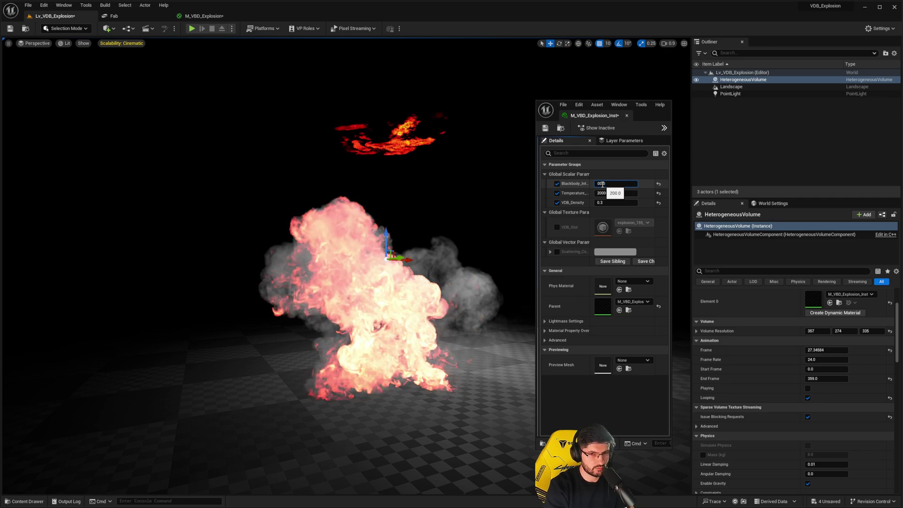
pyautogui.write('10')
pyautogui.press('Return')
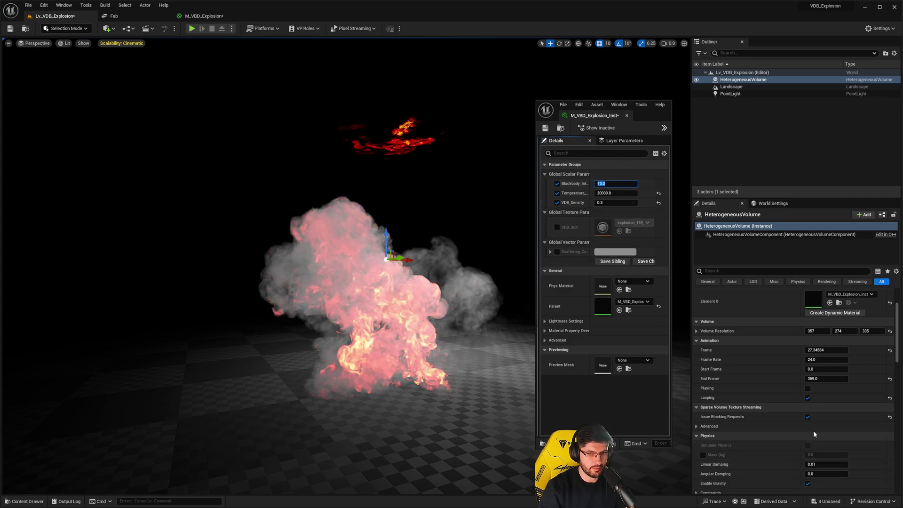
# Scrub the volume's Frame to about 4.7, then enable the Scattering_Color override and give it a light blue
pyautogui.moveTo(827, 350)
pyautogui.mouseDown()
pyautogui.moveTo(847, 350)
pyautogui.moveTo(811, 350)
pyautogui.mouseUp()
pyautogui.moveTo(520, 268)
pyautogui.mouseDown(button='right')
pyautogui.moveTo(541, 298)
pyautogui.moveTo(520, 267)
pyautogui.mouseUp(button='right')
pyautogui.press('w')
pyautogui.click(557, 252)
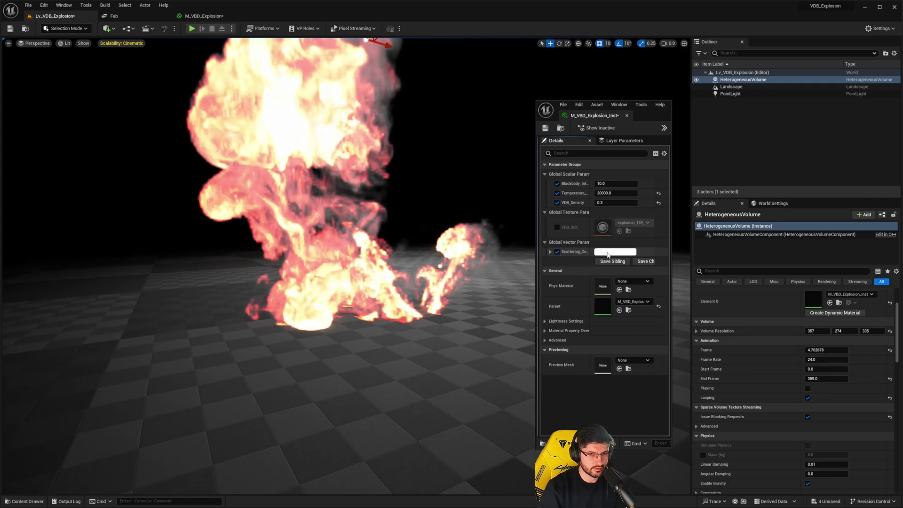
pyautogui.click(616, 252)
pyautogui.moveTo(641, 304)
pyautogui.mouseDown()
pyautogui.moveTo(673, 324)
pyautogui.moveTo(632, 298)
pyautogui.mouseUp()
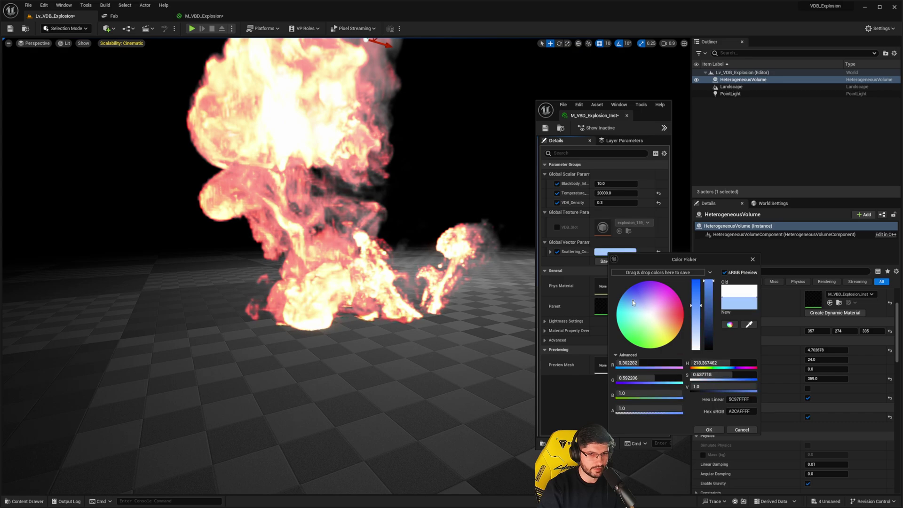
pyautogui.click(709, 430)
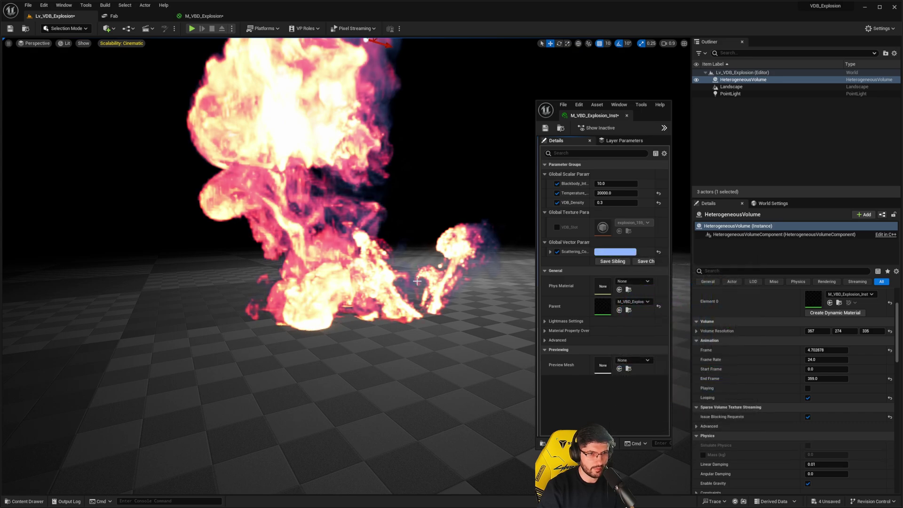
# Change Scattering_Color to a darker, more saturated blue with a brightness value of about 0.34
pyautogui.press('f')
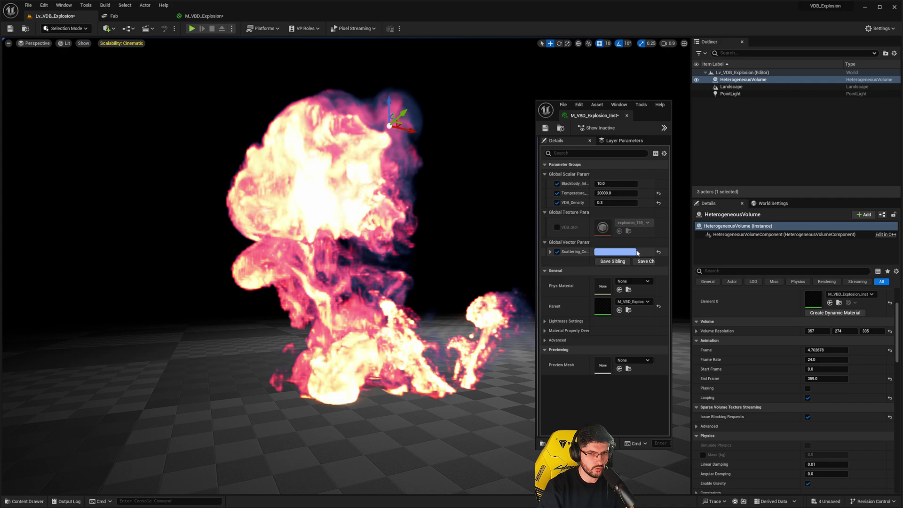
pyautogui.click(635, 253)
pyautogui.moveTo(644, 279)
pyautogui.mouseDown()
pyautogui.moveTo(658, 286)
pyautogui.moveTo(647, 290)
pyautogui.mouseUp()
pyautogui.moveTo(725, 325); pyautogui.dragTo(725, 283)
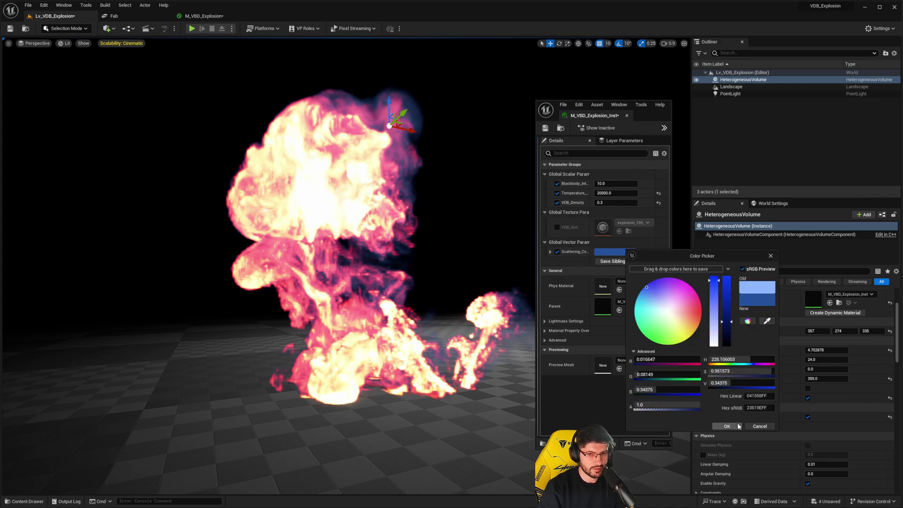
pyautogui.click(726, 426)
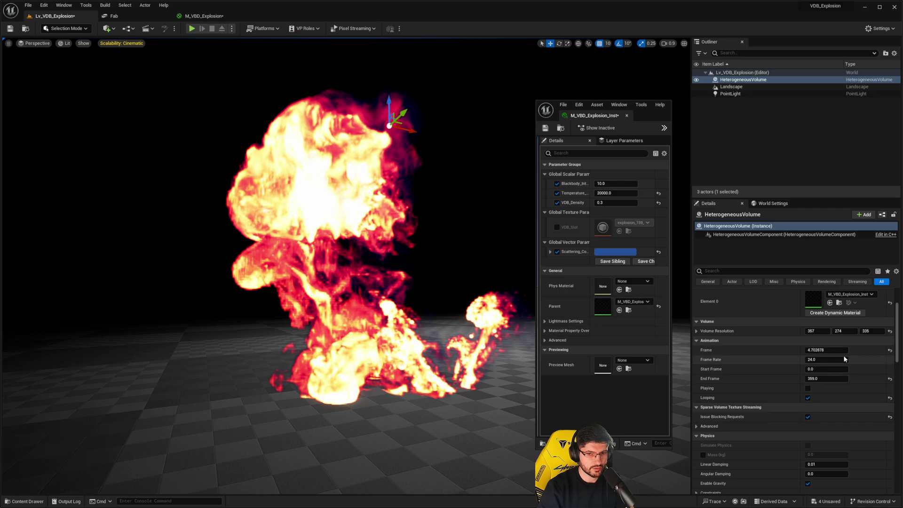
# Scrub the volume's Frame to about 12.8 and desaturate Scattering_Color fully to a neutral grey of about 0.34
pyautogui.moveTo(827, 350); pyautogui.dragTo(847, 350)
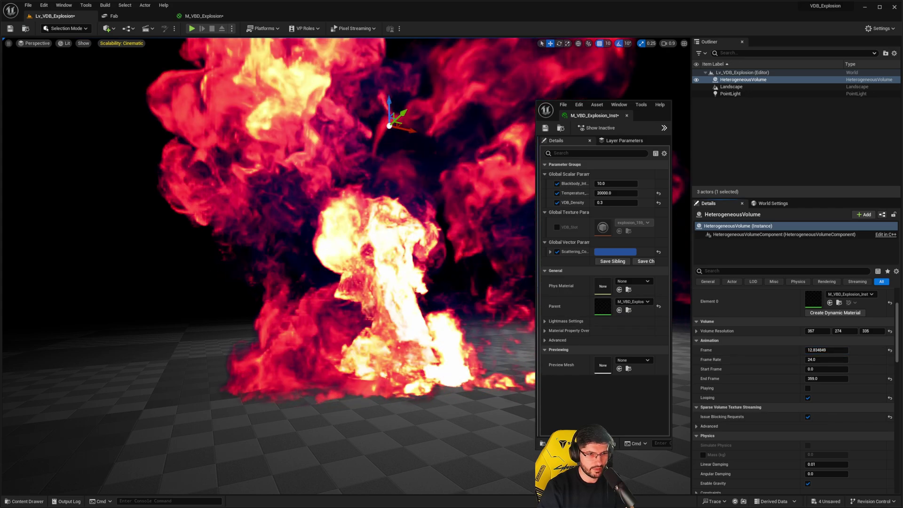
pyautogui.moveTo(347, 266); pyautogui.dragTo(367, 270, button='right')
pyautogui.moveTo(448, 232)
pyautogui.mouseDown(button='right')
pyautogui.moveTo(426, 255)
pyautogui.moveTo(414, 247)
pyautogui.moveTo(448, 232)
pyautogui.mouseUp(button='right')
pyautogui.moveTo(391, 248); pyautogui.dragTo(369, 226, button='right')
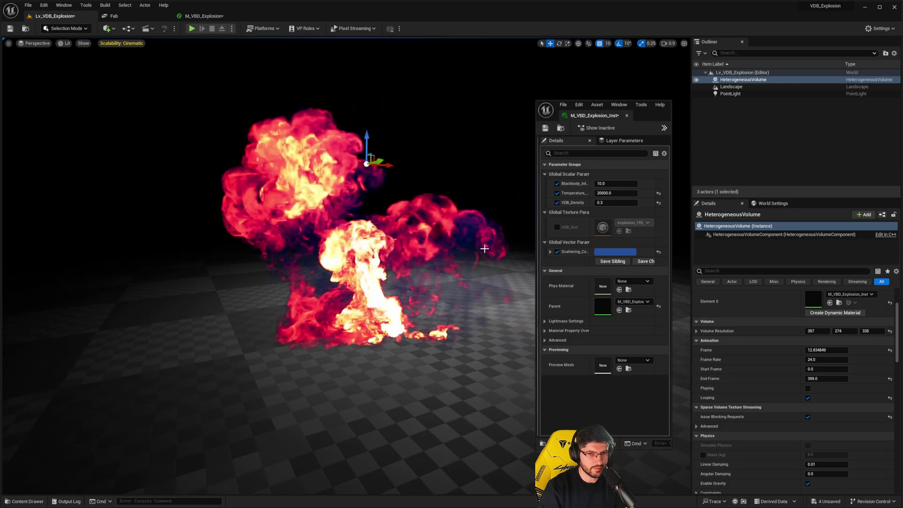
pyautogui.click(621, 252)
pyautogui.moveTo(709, 330); pyautogui.dragTo(713, 418)
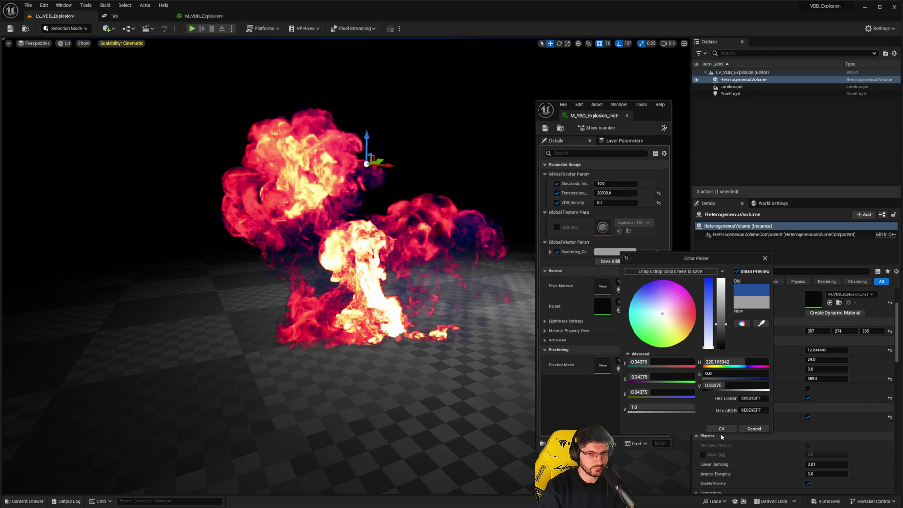
pyautogui.click(722, 429)
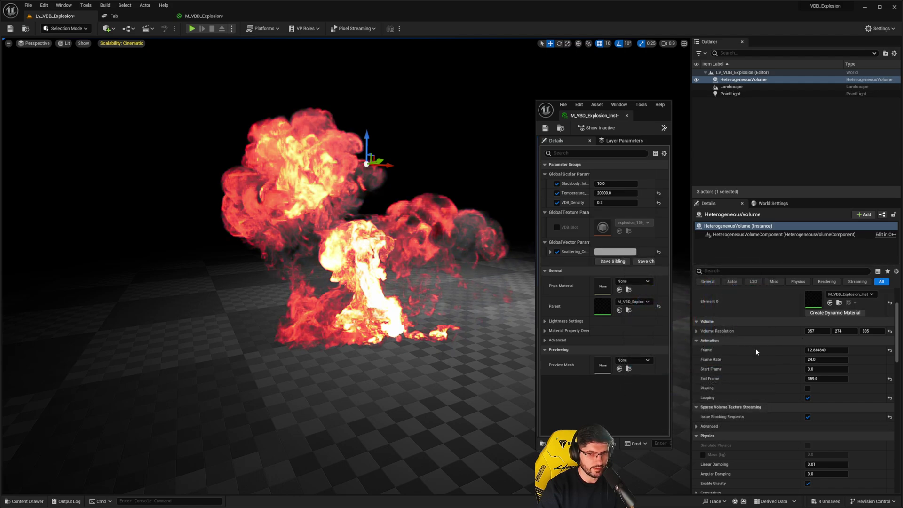
# Scrub the Frame to about 18.6, try VDB_Density values of 5 and 1, and settle on 2
pyautogui.moveTo(823, 350)
pyautogui.mouseDown()
pyautogui.moveTo(889, 351)
pyautogui.moveTo(827, 350)
pyautogui.moveTo(874, 350)
pyautogui.moveTo(837, 350)
pyautogui.mouseUp()
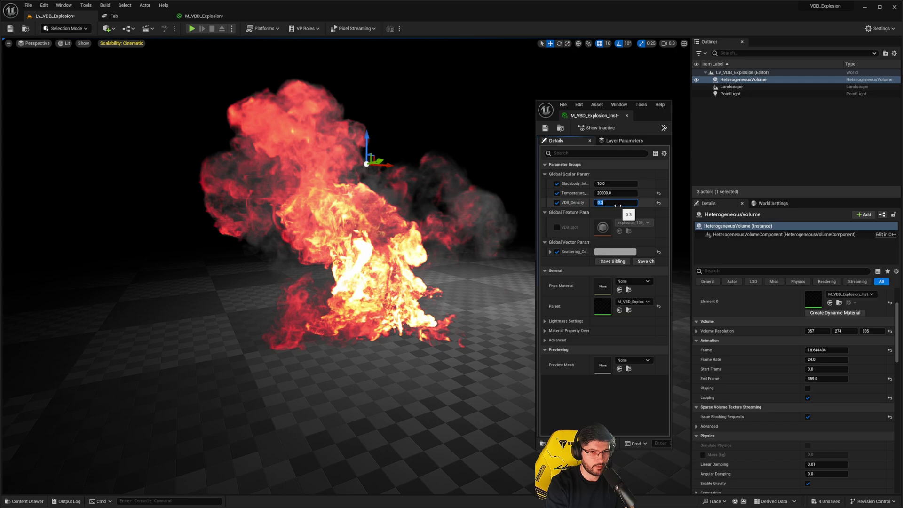
pyautogui.press('Return')
pyautogui.write('5')
pyautogui.press('Return')
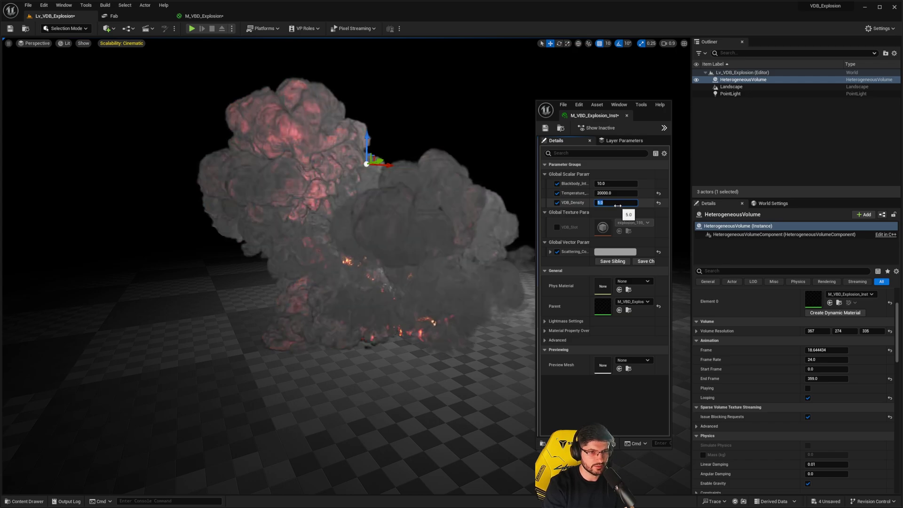
pyautogui.write('1')
pyautogui.press('Return')
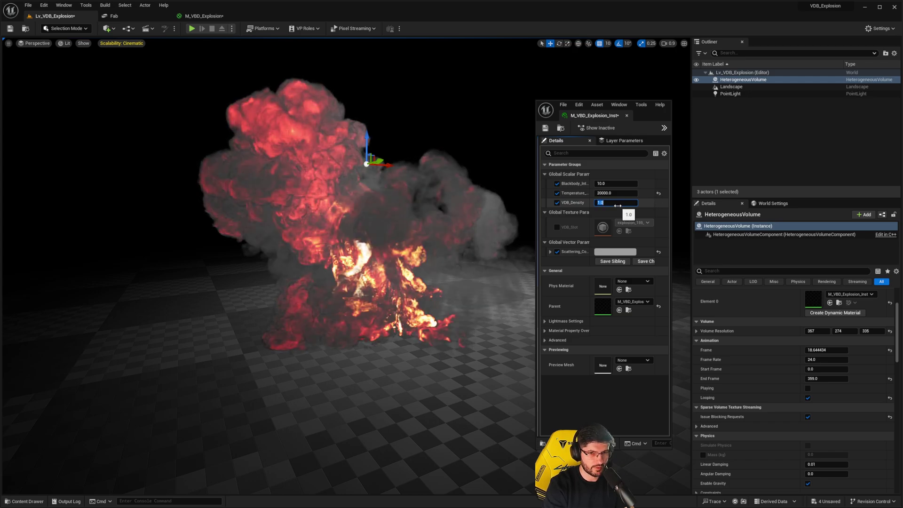
pyautogui.write('2')
pyautogui.press('Return')
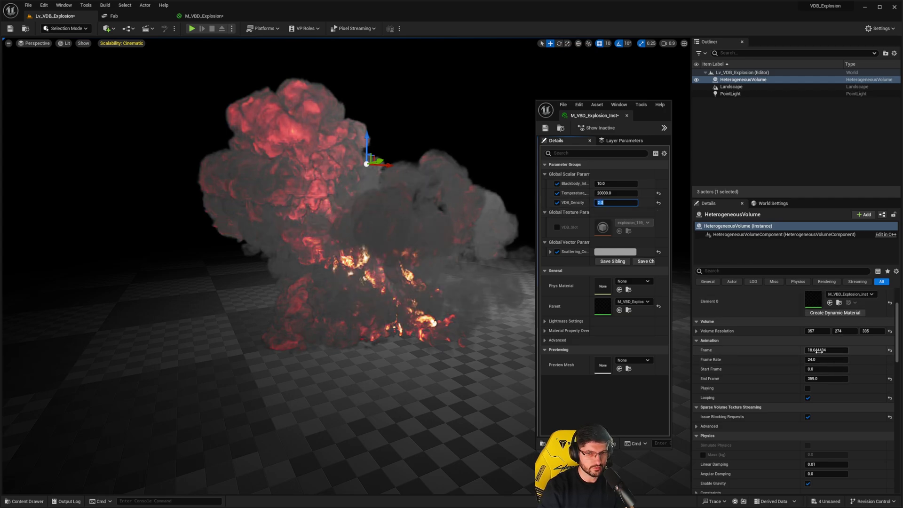
# Scrub the volume's Frame back to about 1.2 and enable Playing to preview the animated explosion
pyautogui.moveTo(821, 350); pyautogui.dragTo(781, 351)
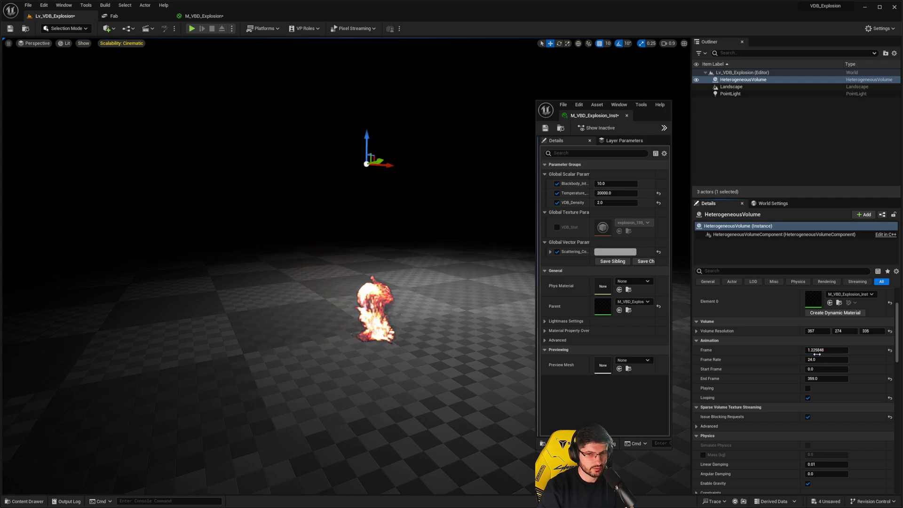
pyautogui.click(808, 388)
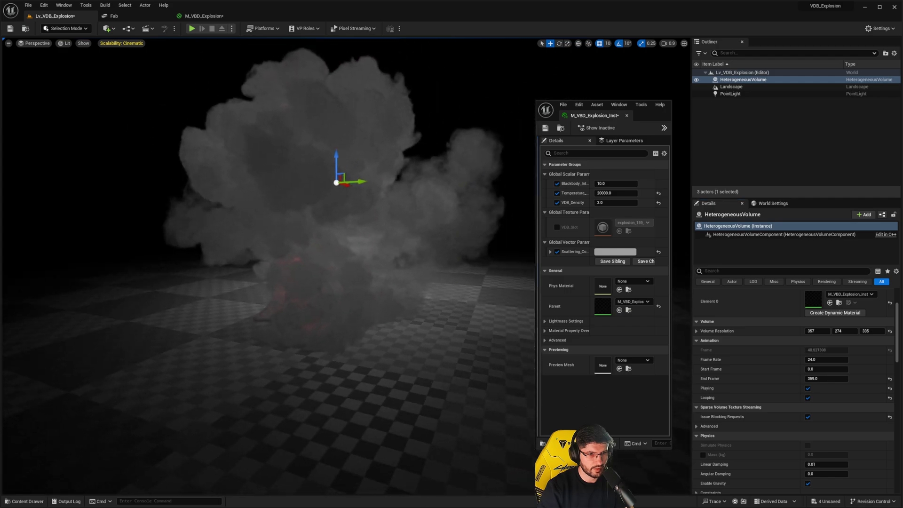
pyautogui.moveTo(337, 235); pyautogui.dragTo(264, 236, button='right')
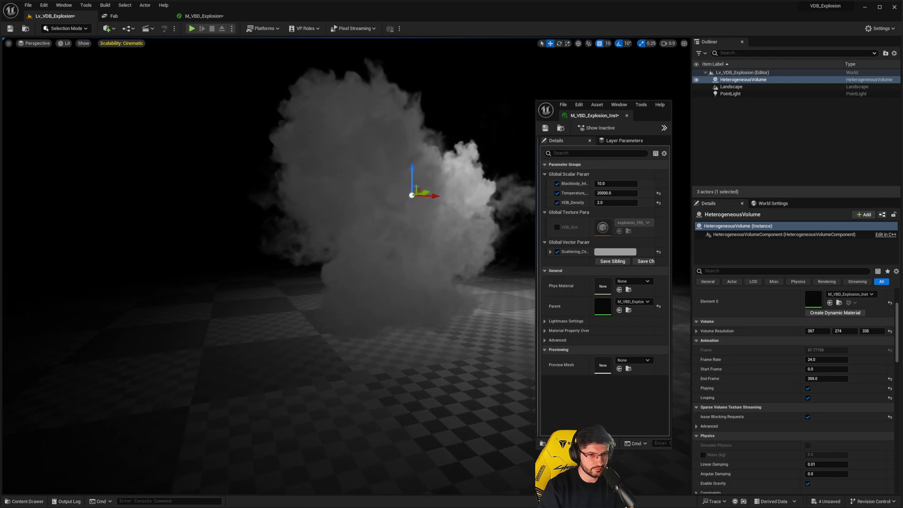
pyautogui.moveTo(404, 270); pyautogui.dragTo(532, 268, button='right')
# Move the PointLight sideways, farther away from the explosion volume
pyautogui.click(732, 94)
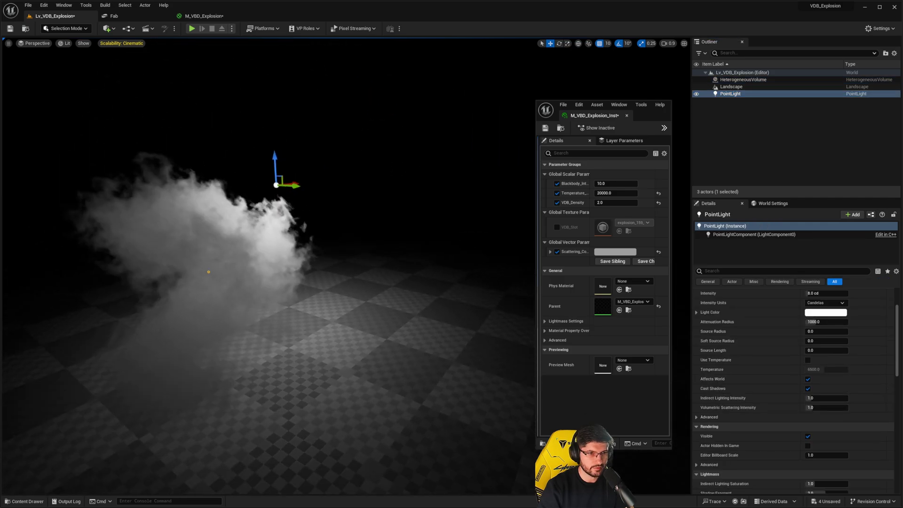
pyautogui.moveTo(298, 189); pyautogui.dragTo(420, 222)
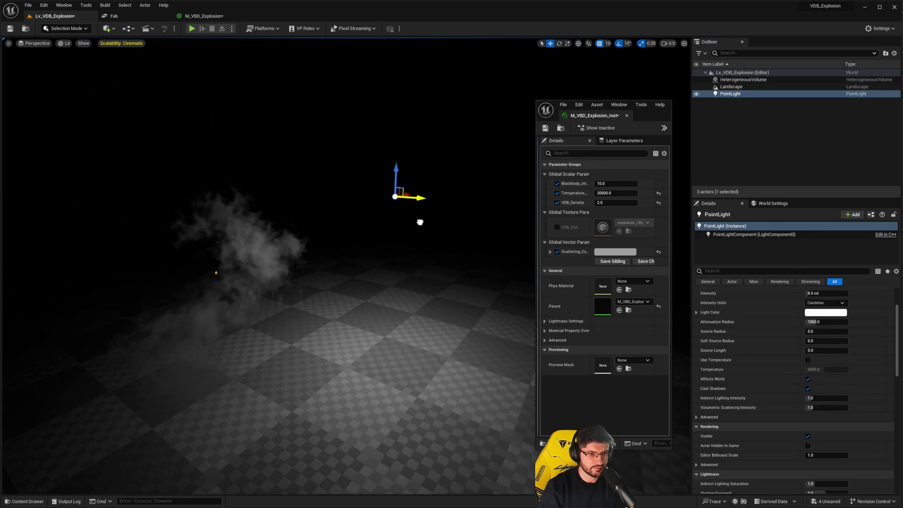
pyautogui.moveTo(343, 268); pyautogui.dragTo(198, 261, button='right')
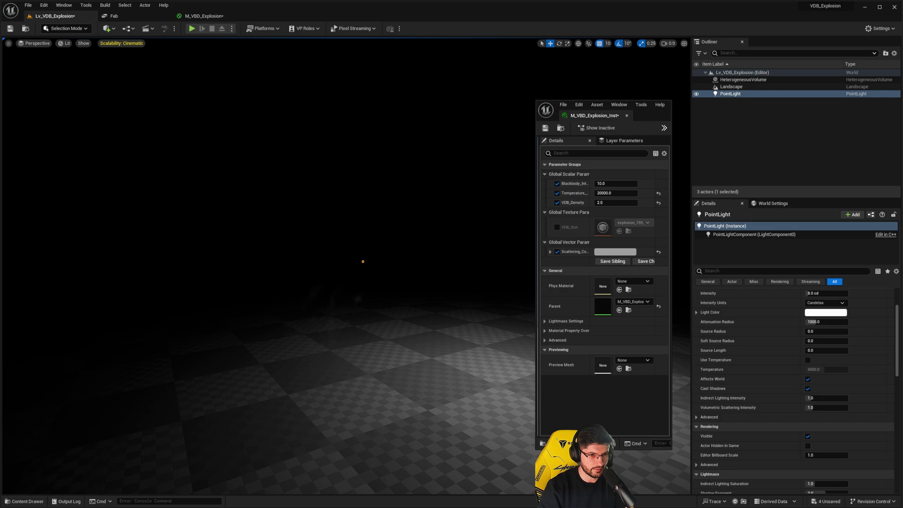
pyautogui.moveTo(326, 300)
pyautogui.mouseDown(button='right')
pyautogui.moveTo(315, 372)
pyautogui.moveTo(327, 301)
pyautogui.mouseUp(button='right')
pyautogui.moveTo(383, 280); pyautogui.dragTo(474, 228, button='right')
pyautogui.moveTo(447, 186); pyautogui.dragTo(505, 193)
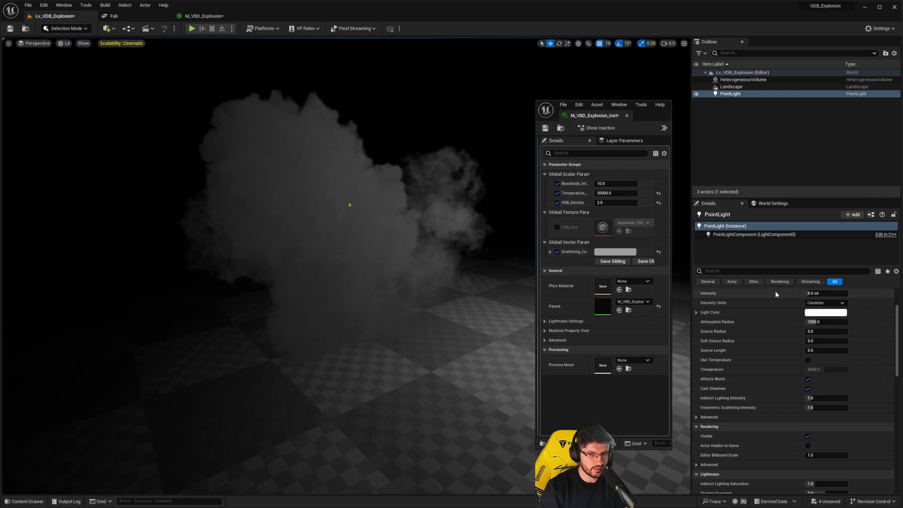
# Set Temperature_Multiplier to 30000 in the material instance and inspect the explosion in the viewport
pyautogui.click(606, 194)
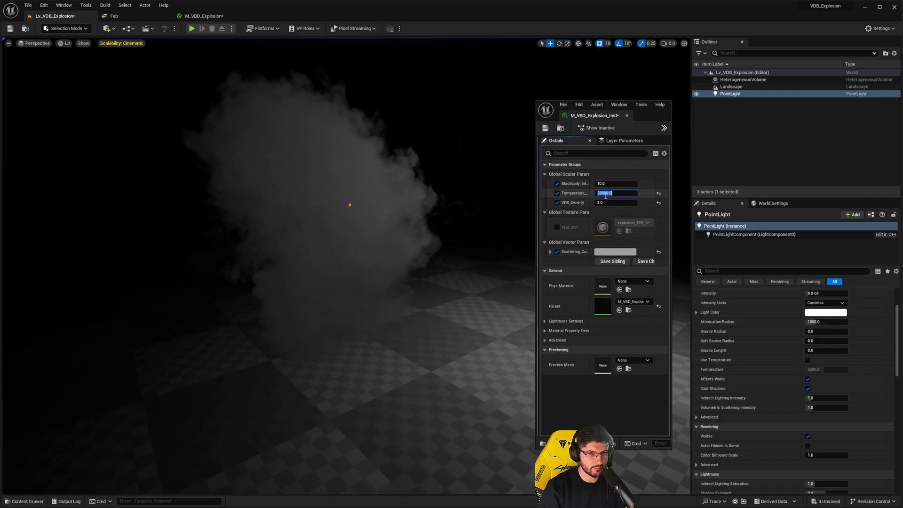
pyautogui.write('30000')
pyautogui.press('Return')
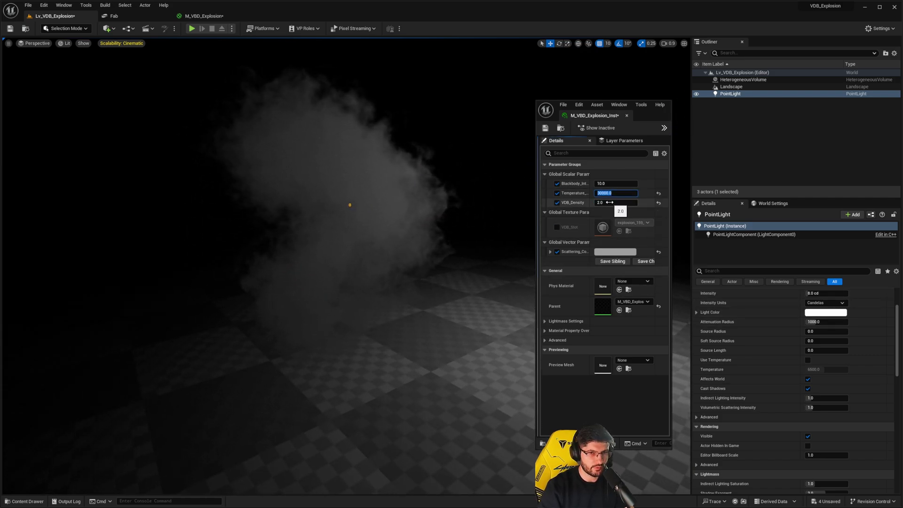
pyautogui.moveTo(318, 274); pyautogui.dragTo(287, 242, button='right')
pyautogui.moveTo(318, 274); pyautogui.dragTo(360, 272, button='right')
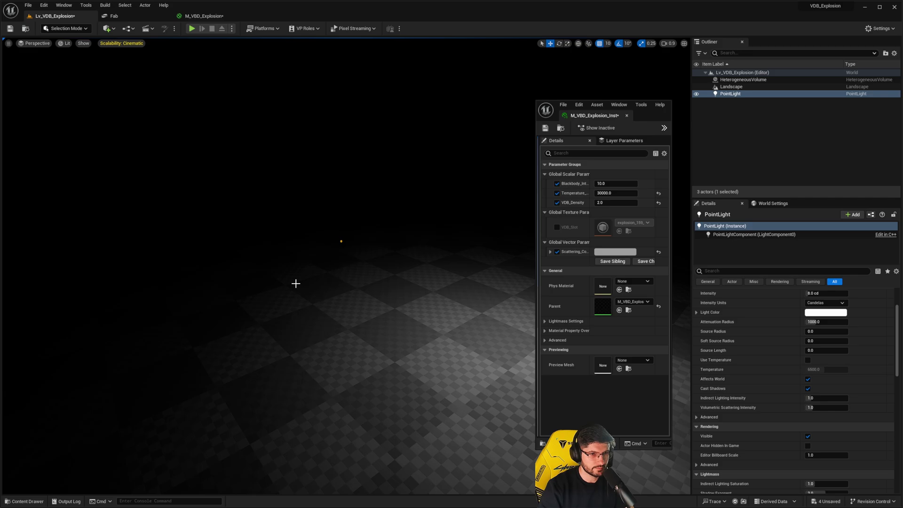
pyautogui.moveTo(325, 211)
pyautogui.mouseDown(button='right')
pyautogui.moveTo(400, 209)
pyautogui.moveTo(326, 212)
pyautogui.mouseUp(button='right')
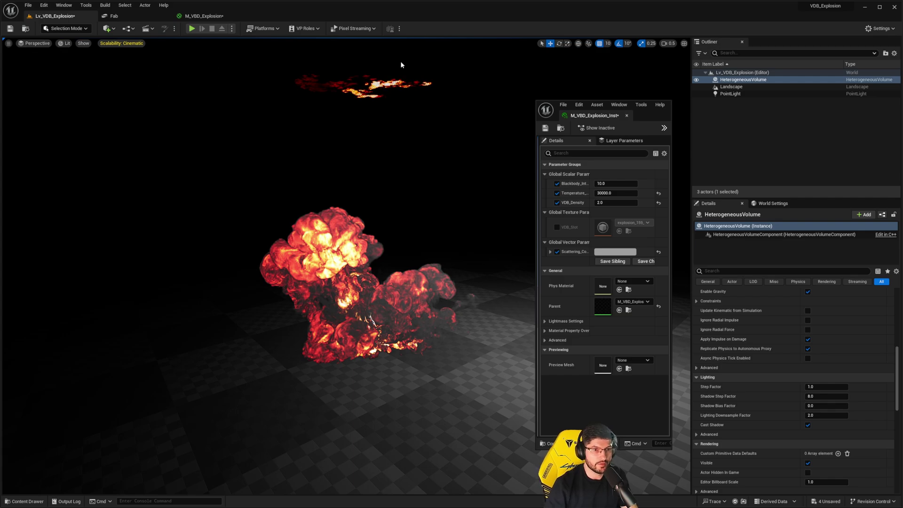
pyautogui.moveTo(403, 65)
pyautogui.mouseDown(button='right')
pyautogui.moveTo(455, 91)
pyautogui.moveTo(447, 80)
pyautogui.mouseUp(button='right')
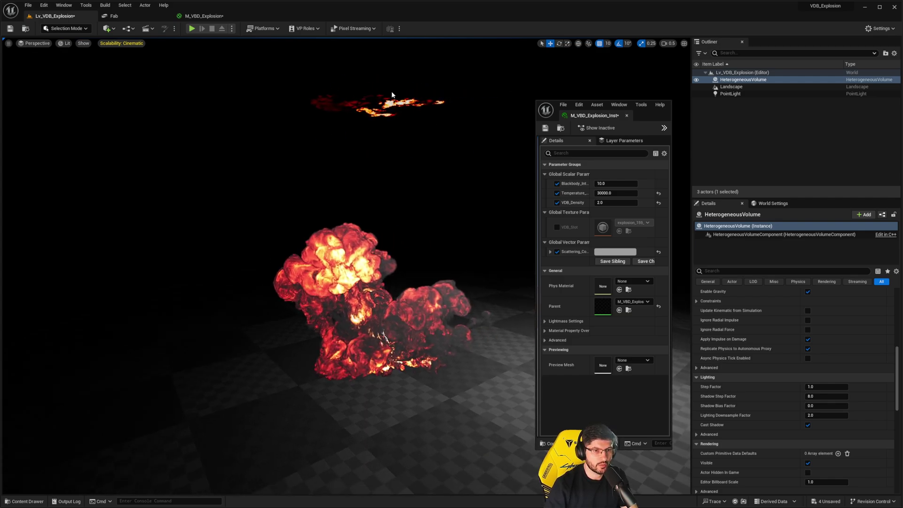
pyautogui.moveTo(393, 112); pyautogui.dragTo(365, 119, button='right')
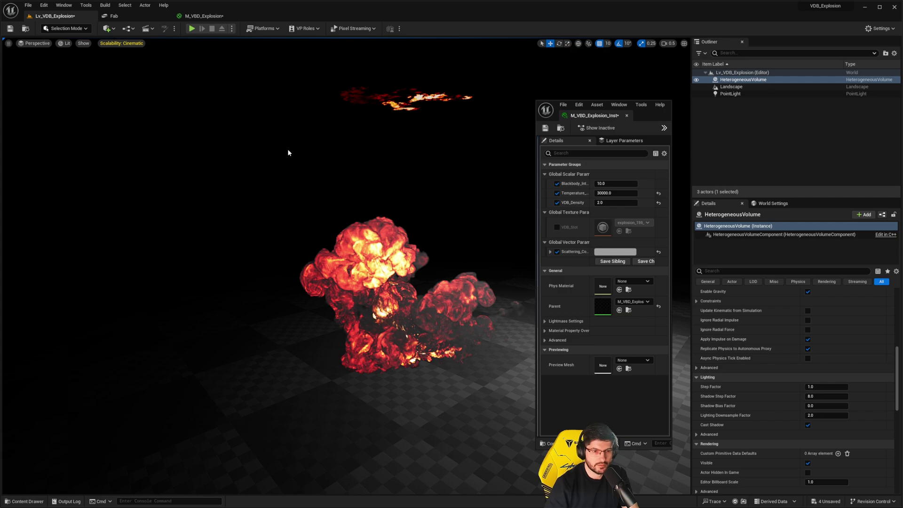
# Close the material instance and line up both Mask (R) nodes just after VDB_Slot in the M_VBD_Explosion graph
pyautogui.click(202, 16)
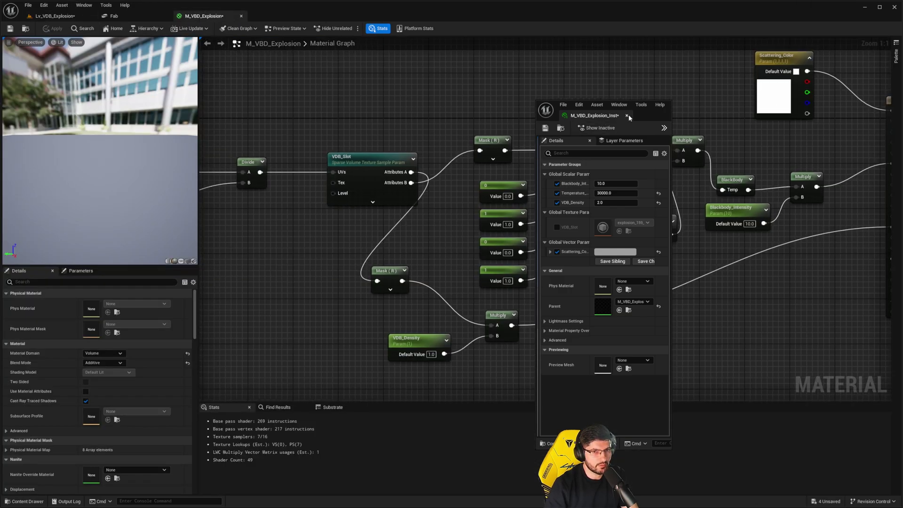
pyautogui.moveTo(628, 115); pyautogui.dragTo(840, 121)
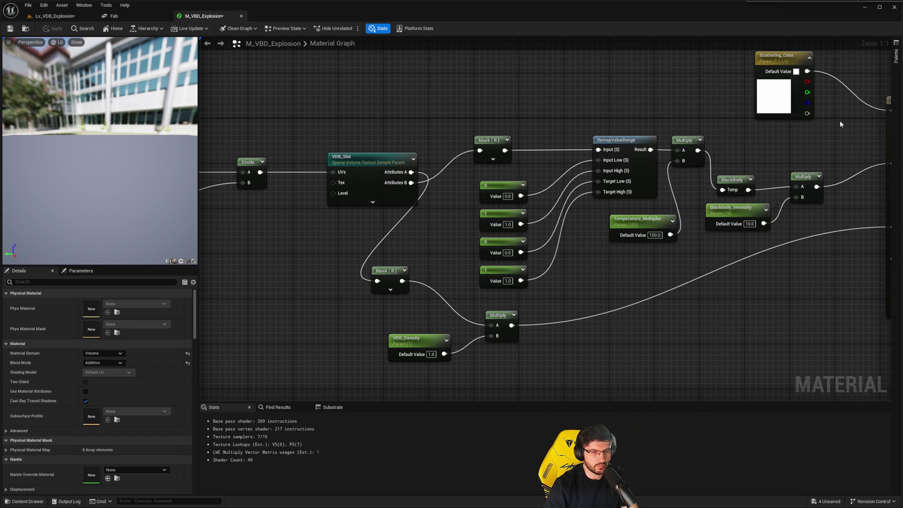
pyautogui.moveTo(422, 107); pyautogui.dragTo(541, 95, button='right')
pyautogui.click(445, 154)
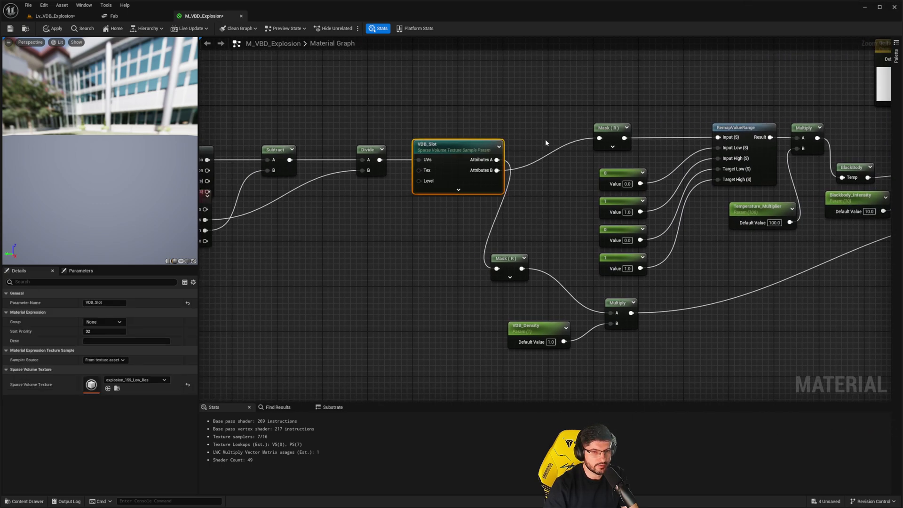
pyautogui.click(558, 143)
pyautogui.moveTo(608, 149); pyautogui.dragTo(535, 143)
pyautogui.moveTo(509, 260); pyautogui.dragTo(535, 264)
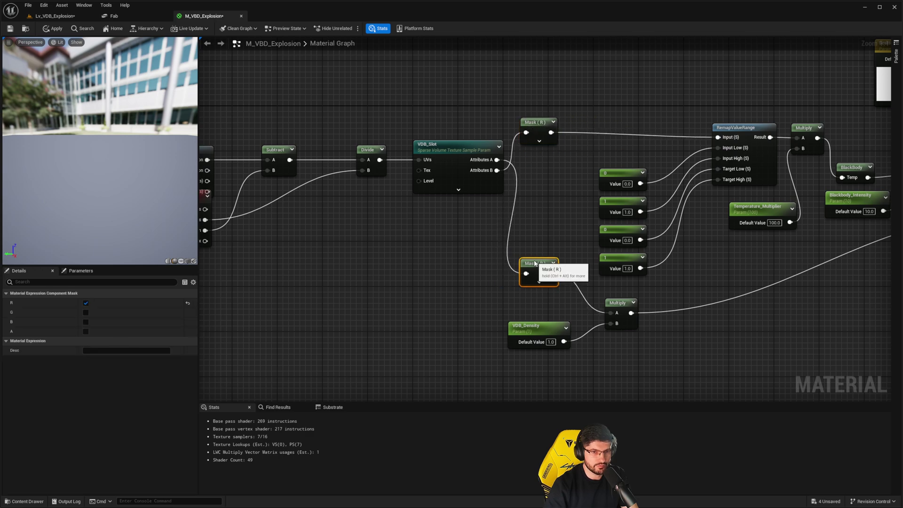
pyautogui.moveTo(457, 265); pyautogui.dragTo(470, 264, button='right')
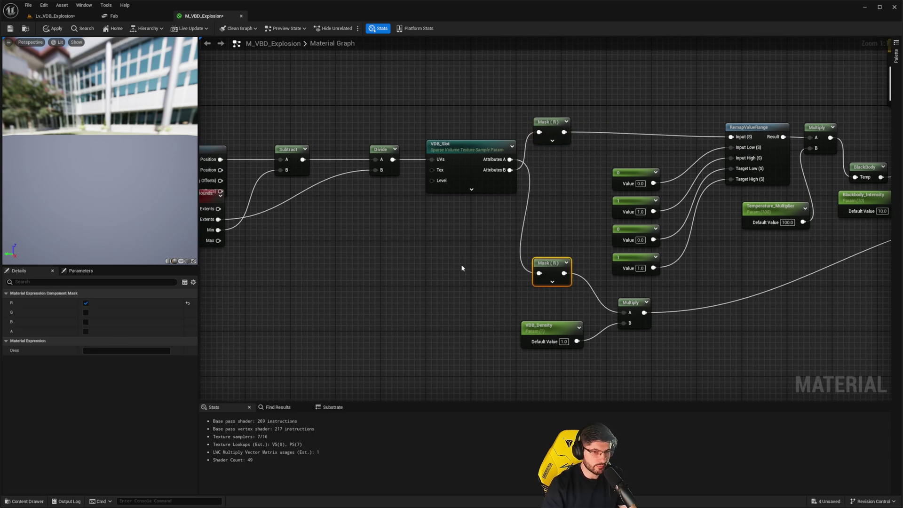
# Add a Custom node to the graph, name its input Coord, and place it below the VDB_Slot node
pyautogui.rightClick(435, 253)
pyautogui.write('custom')
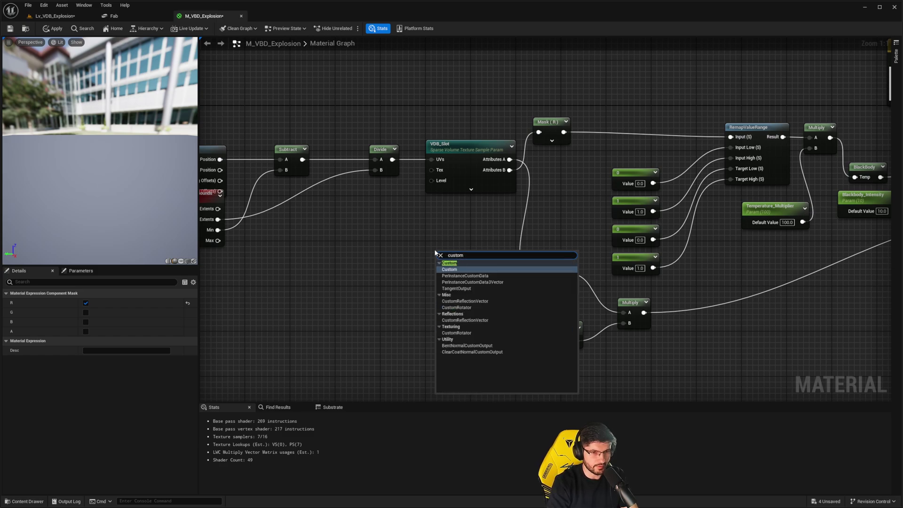
pyautogui.press('Return')
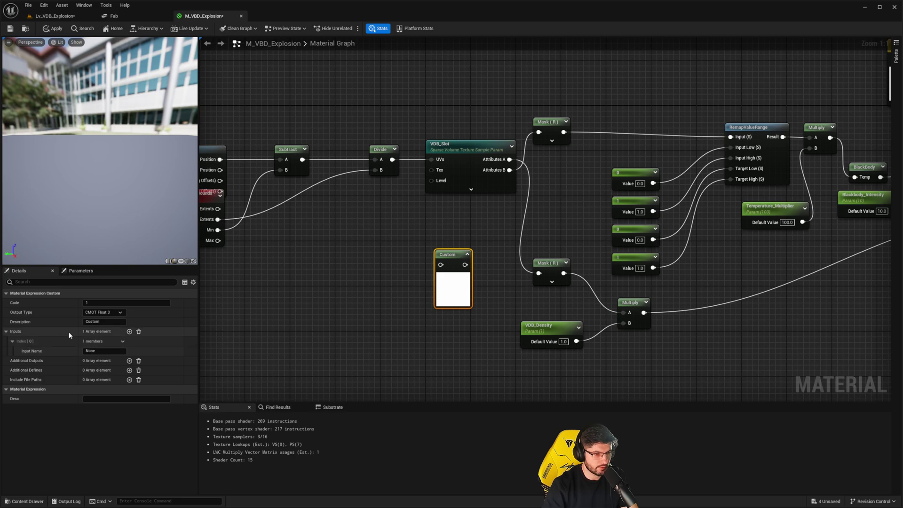
pyautogui.click(102, 351)
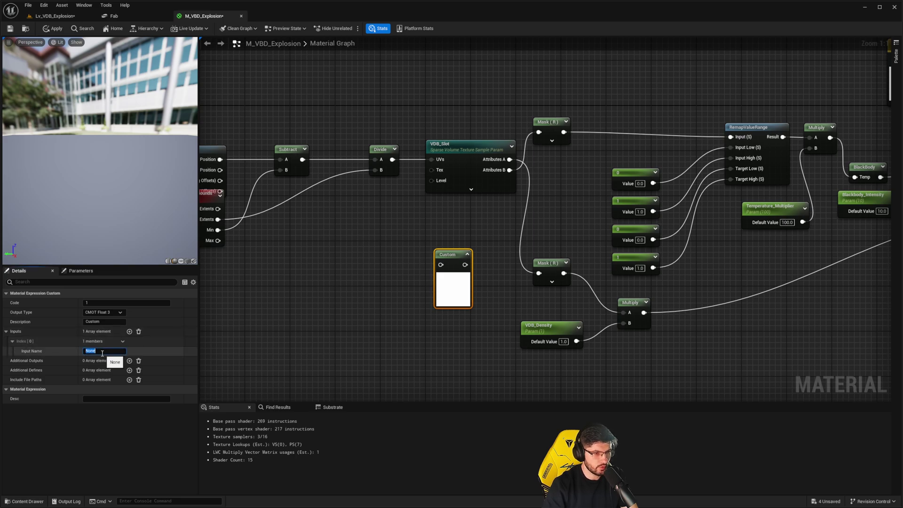
pyautogui.write('Coord')
pyautogui.press('Return')
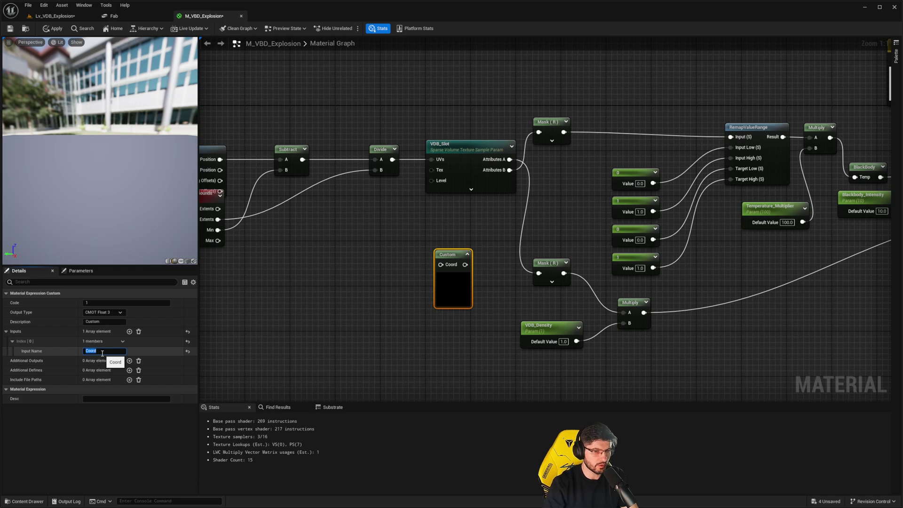
pyautogui.click(441, 292)
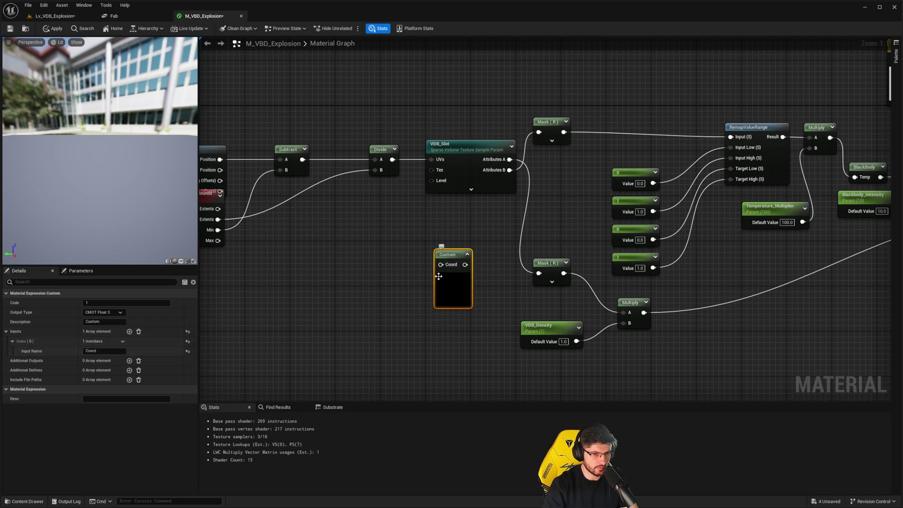
pyautogui.moveTo(456, 283); pyautogui.dragTo(430, 247)
# Insert a Saturate node between Divide and VDB_Slot, and also connect its output to the Custom node's Coord input
pyautogui.rightClick(346, 245)
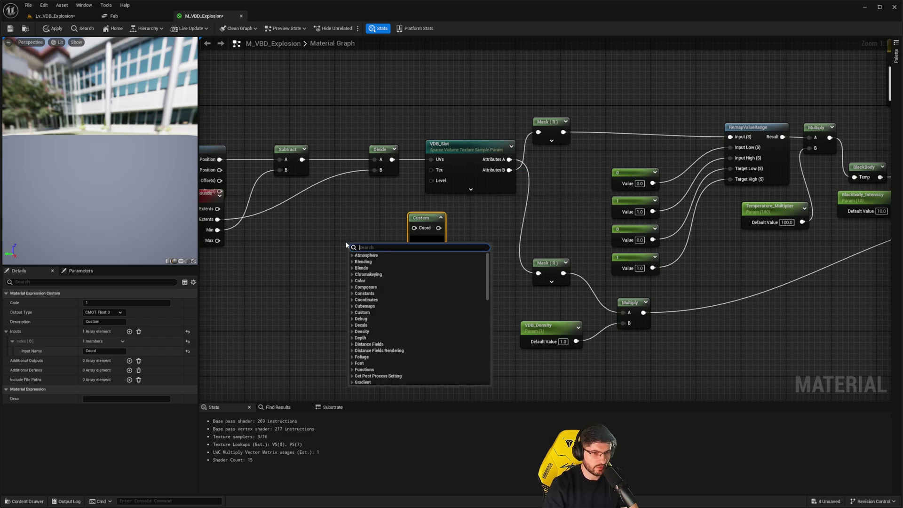
pyautogui.write('saturate')
pyautogui.press('Return')
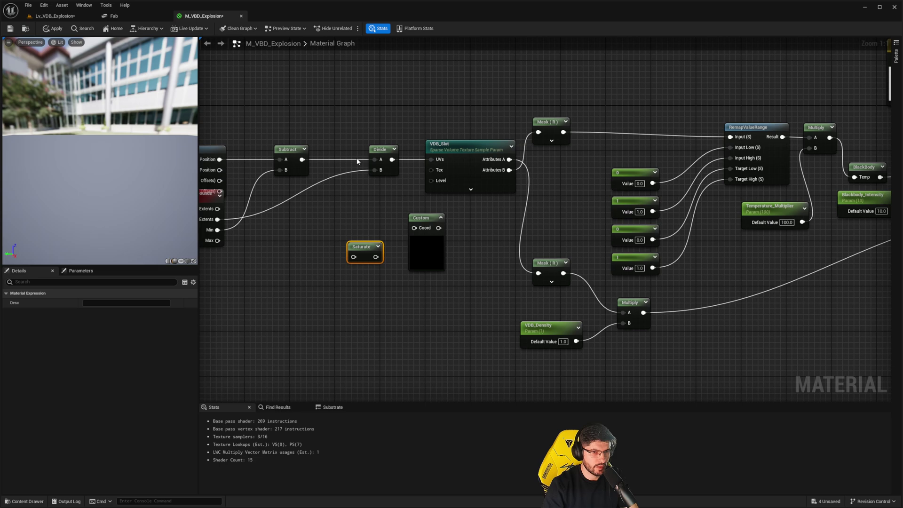
pyautogui.moveTo(378, 151); pyautogui.dragTo(333, 152)
pyautogui.moveTo(369, 249); pyautogui.dragTo(388, 154)
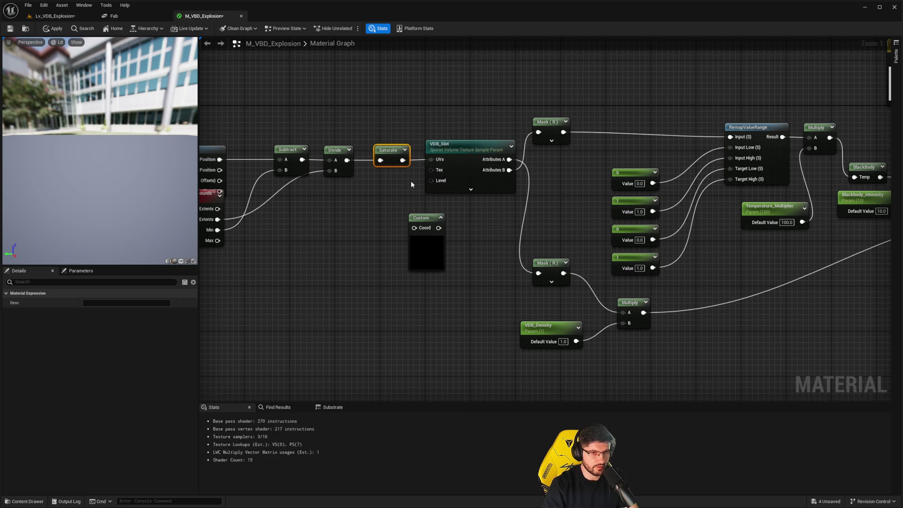
pyautogui.moveTo(393, 183); pyautogui.dragTo(375, 180, button='right')
pyautogui.moveTo(382, 162); pyautogui.dragTo(415, 204)
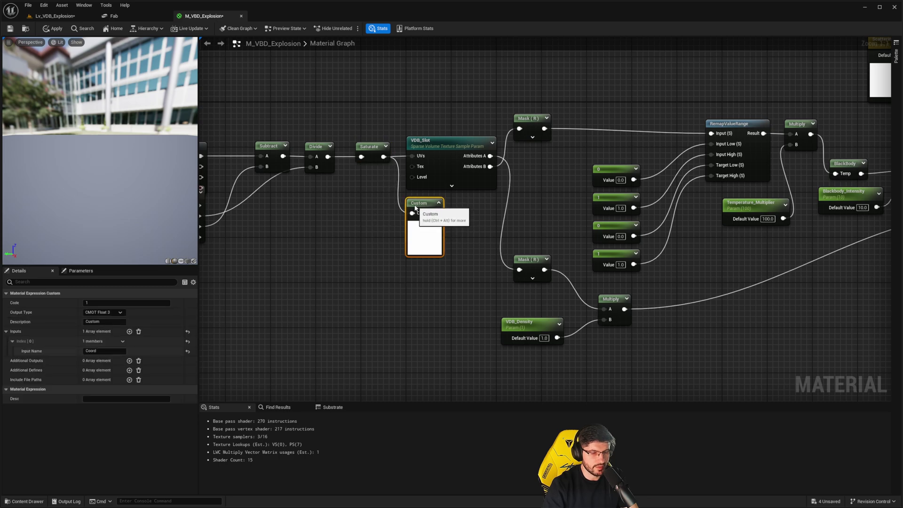
# Insert a Multiply node between the upper Mask (R) and RemapValueRange, with the Custom node's output feeding its B input
pyautogui.moveTo(472, 202); pyautogui.dragTo(421, 212, button='right')
pyautogui.click(532, 128)
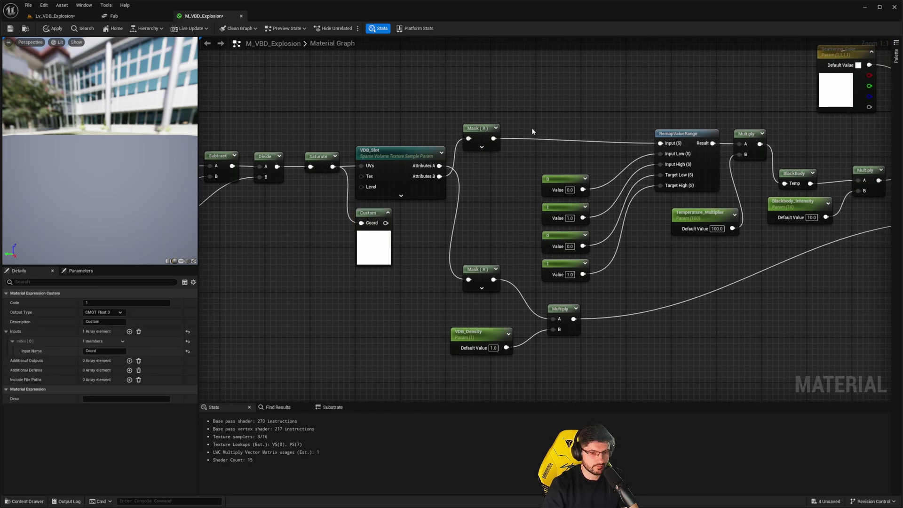
pyautogui.click(473, 133)
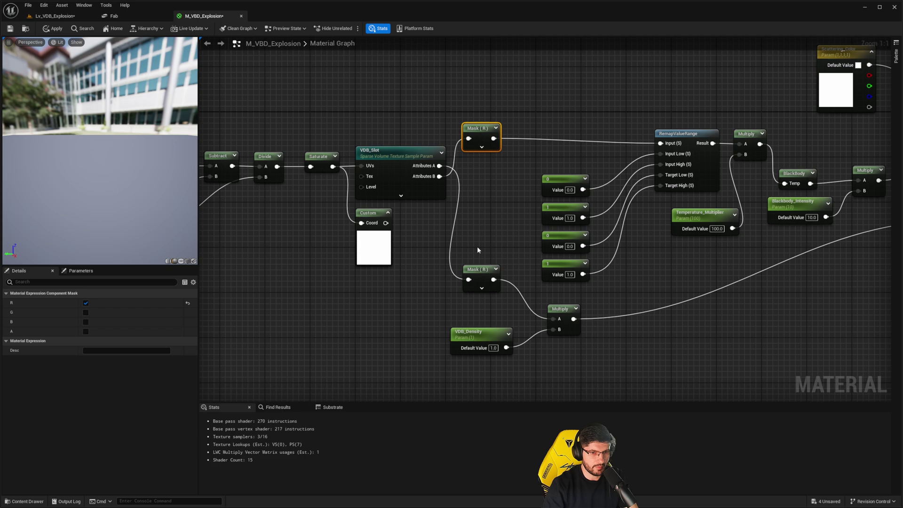
pyautogui.click(529, 117)
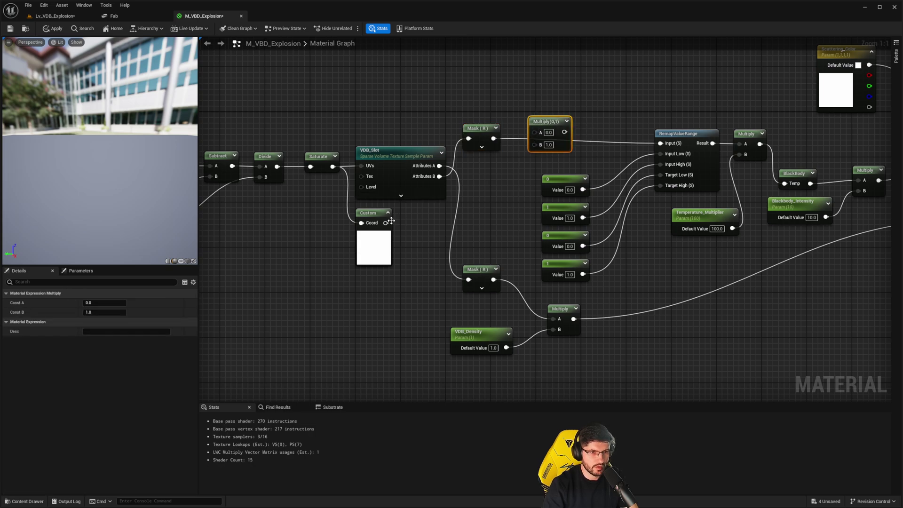
pyautogui.moveTo(386, 222); pyautogui.dragTo(661, 176)
pyautogui.moveTo(538, 213); pyautogui.dragTo(509, 180, button='right')
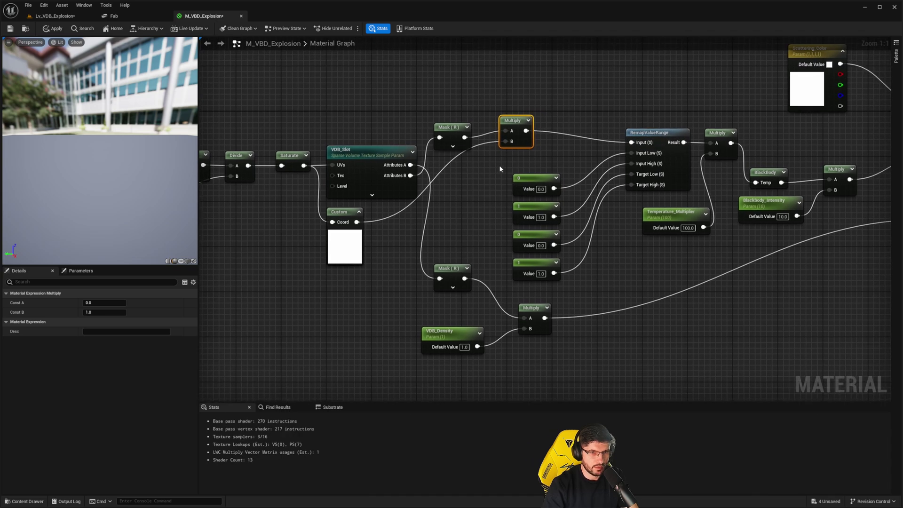
# Multiply the lower Mask (R) by the Custom output with another Multiply node, and feed the result into the VDB_Density Multiply's A input
pyautogui.press('m')
pyautogui.click(502, 259)
pyautogui.click(490, 279)
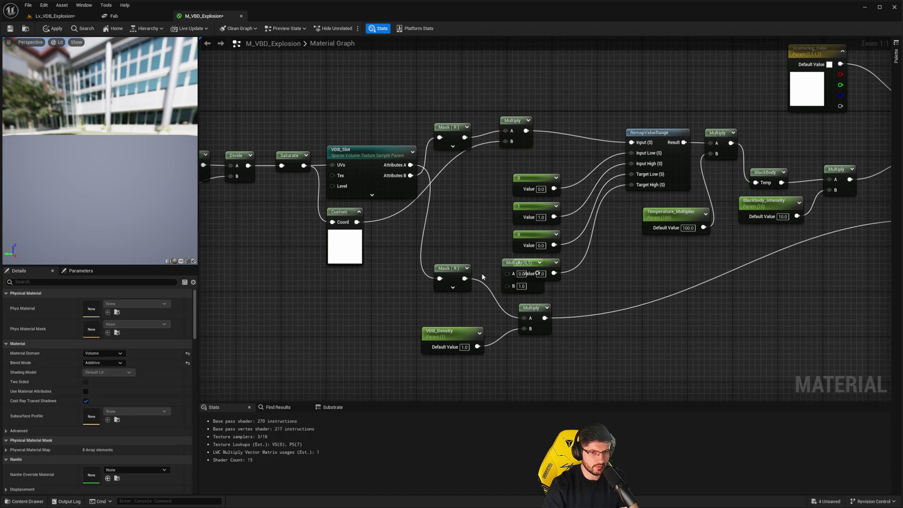
pyautogui.moveTo(507, 273); pyautogui.dragTo(479, 263)
pyautogui.click(464, 241)
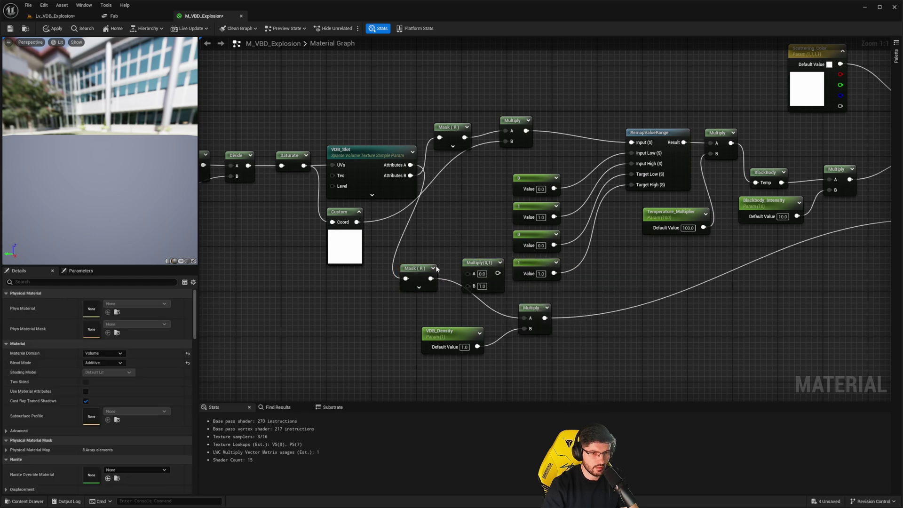
pyautogui.moveTo(431, 278); pyautogui.dragTo(468, 273)
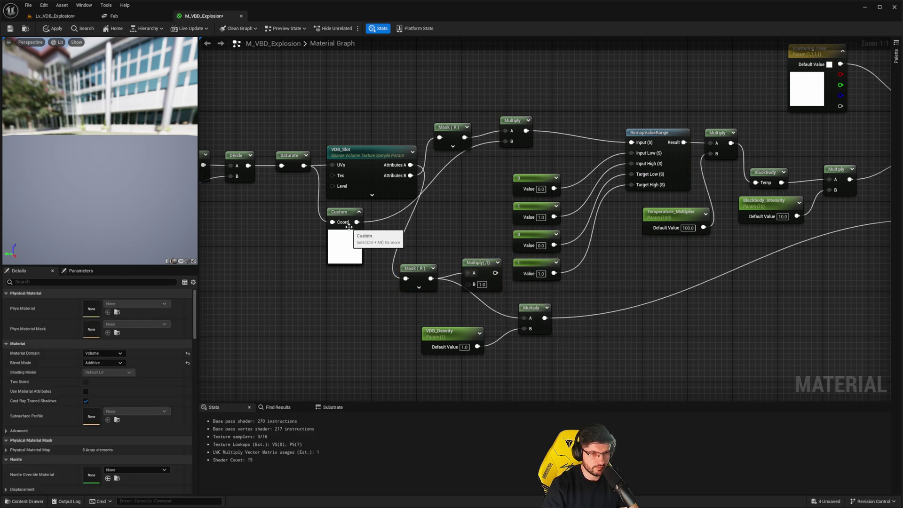
pyautogui.moveTo(357, 226); pyautogui.dragTo(525, 318)
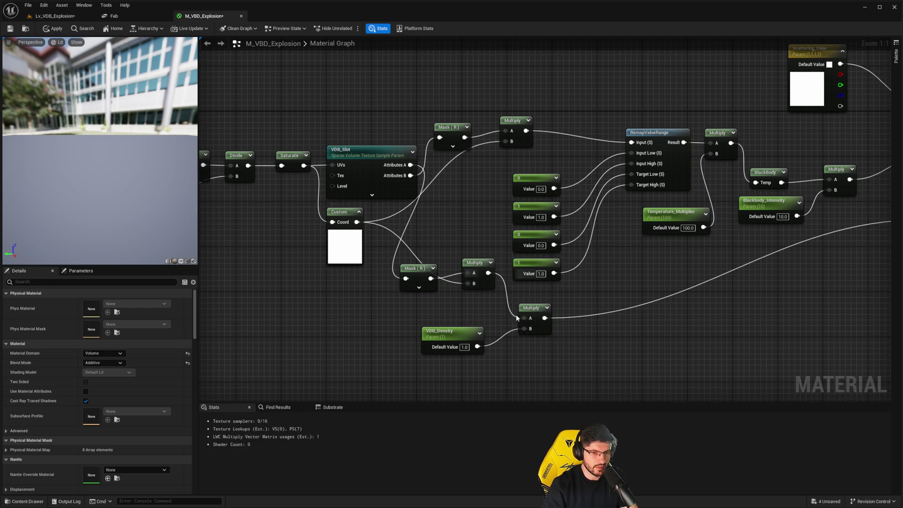
# Set the Custom node's code to "float Multiplier = 1.0; if (any(Coord < 0.01)) Multiplier = 0.0; if (any(Coord > 0.99)) Multiplier = 0.0; return Multiplier;"
pyautogui.click(360, 247)
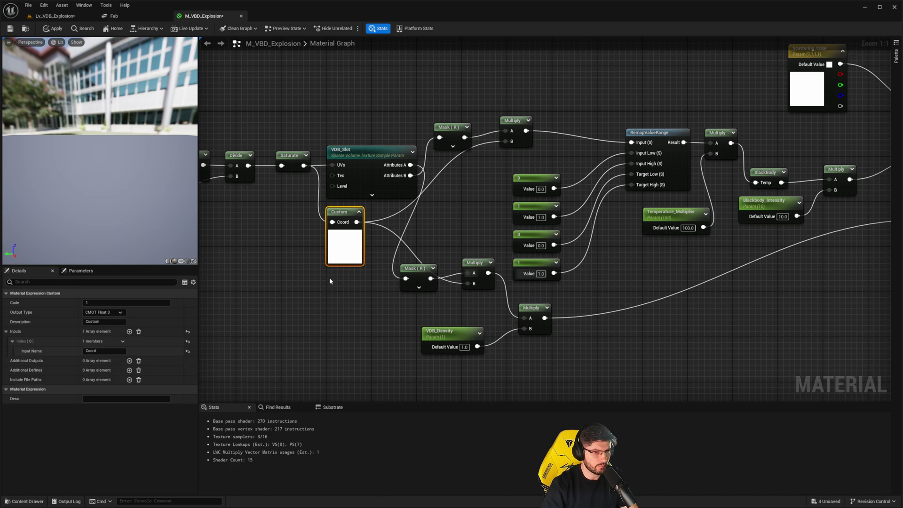
pyautogui.write('float Multiplier = 1.0; if (any(Coord < 0.01)) Multiplier = 0.0; if (any(Coord > 0.99)) Multiplier = 0.0; return Multiplier;')
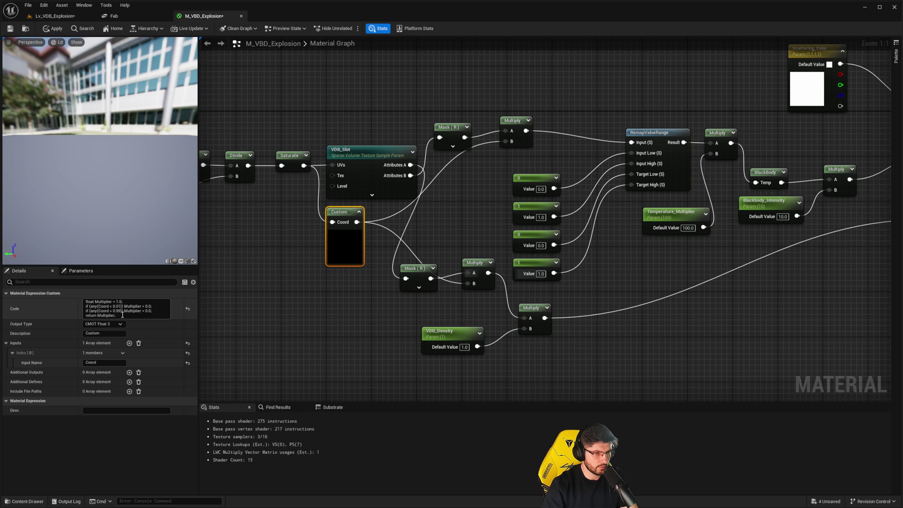
# Clear the Custom node's code and enter the same multiplier code again
pyautogui.moveTo(123, 317); pyautogui.dragTo(92, 294)
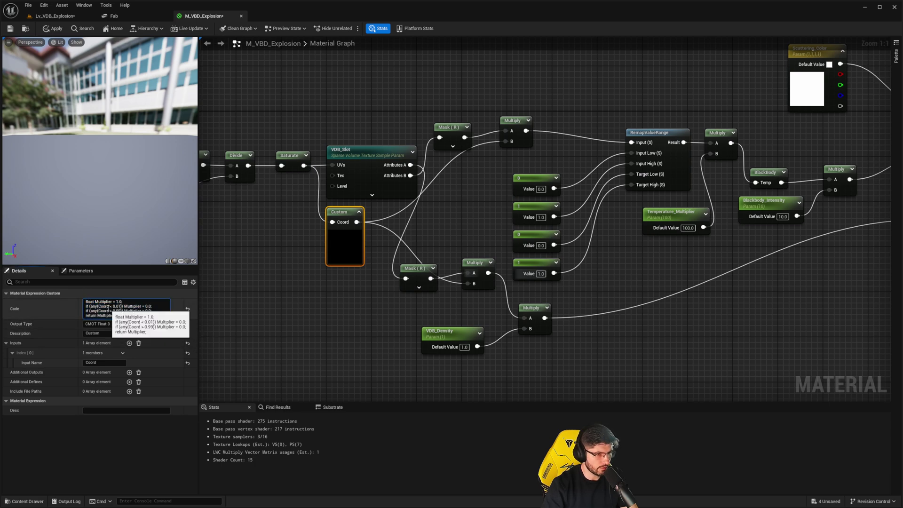
pyautogui.press('BackSpace')
pyautogui.press('Return')
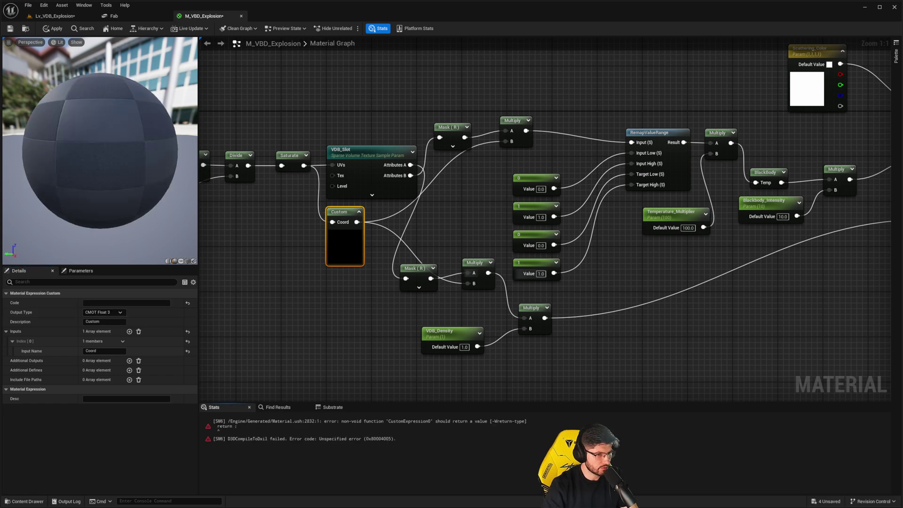
pyautogui.click(156, 303)
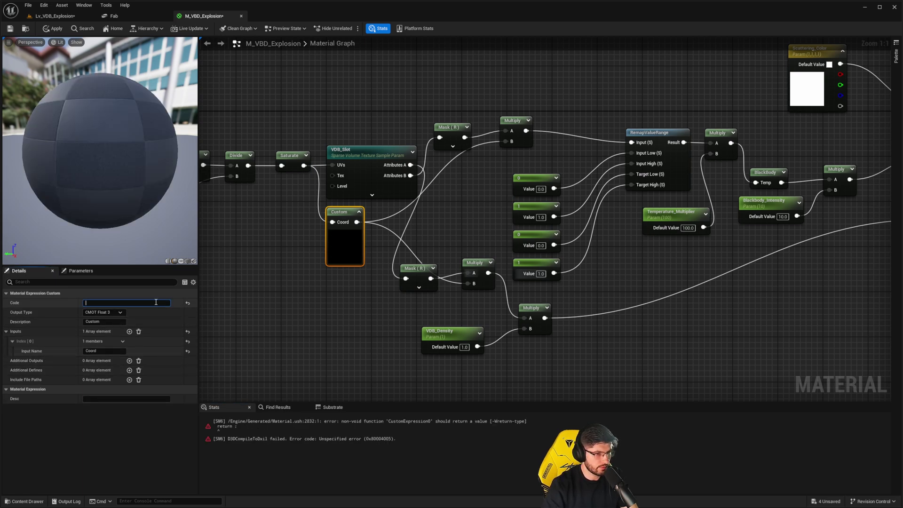
pyautogui.write('float Multiplier = 1.0; if (any(Coord < 0.01)) Multiplier = 0.0; if (any(Coord > 0.99)) Multiplier = 0.0; return Multiplier;')
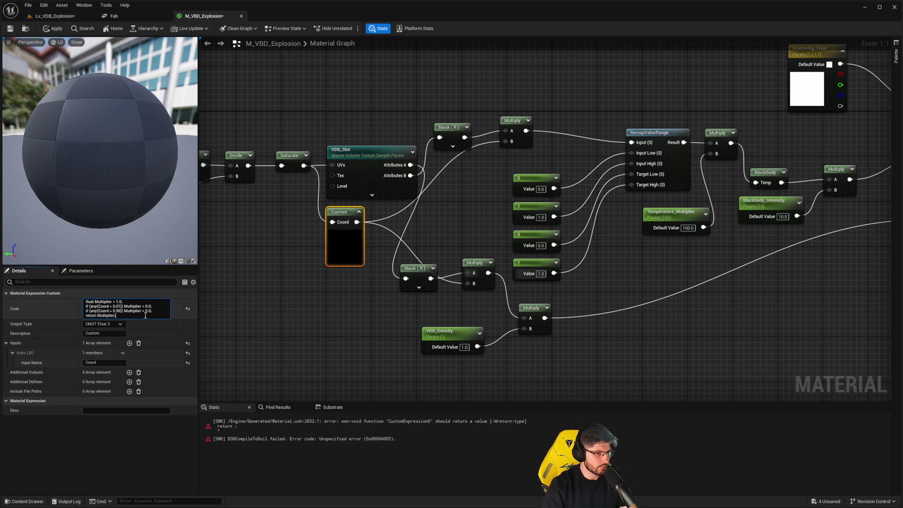
# Break the Custom node's code so each "Multiplier = 0.0;" assignment sits on its own line after its if condition
pyautogui.click(158, 295)
pyautogui.click(75, 294)
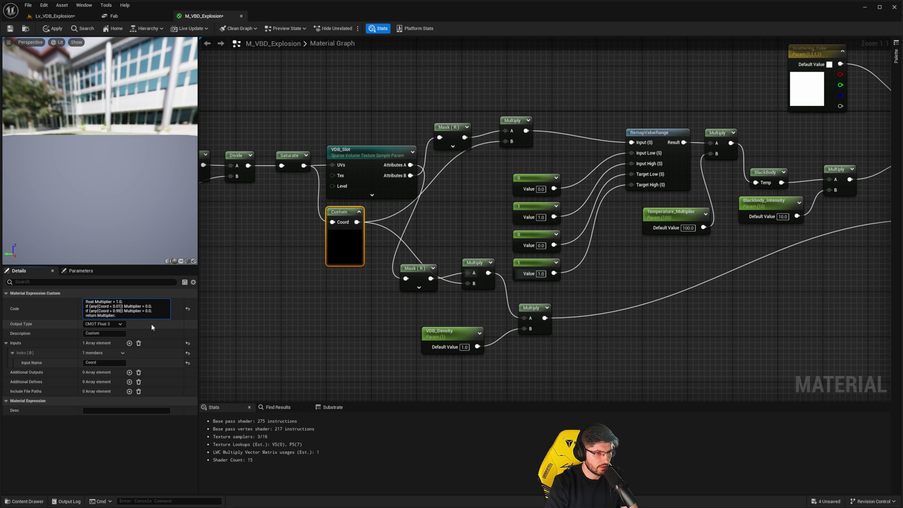
pyautogui.press('BackSpace')
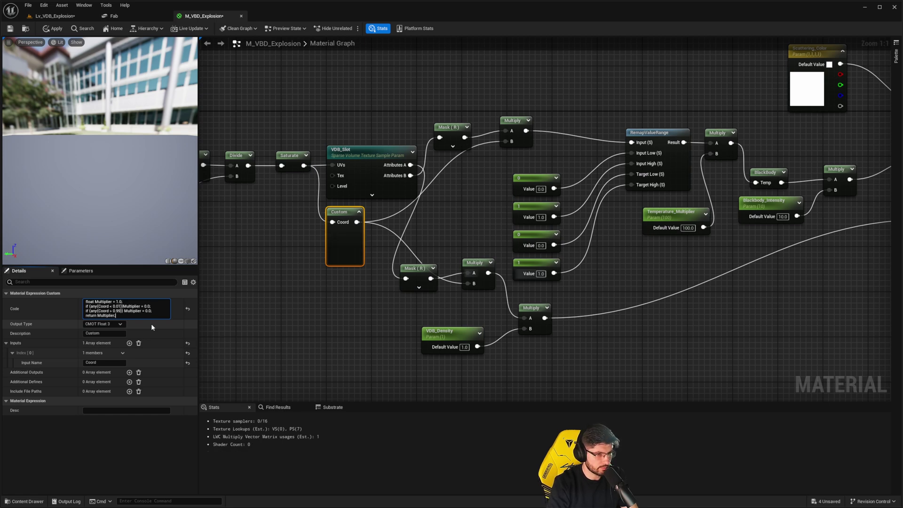
pyautogui.hotkey('ctrl', 'End')
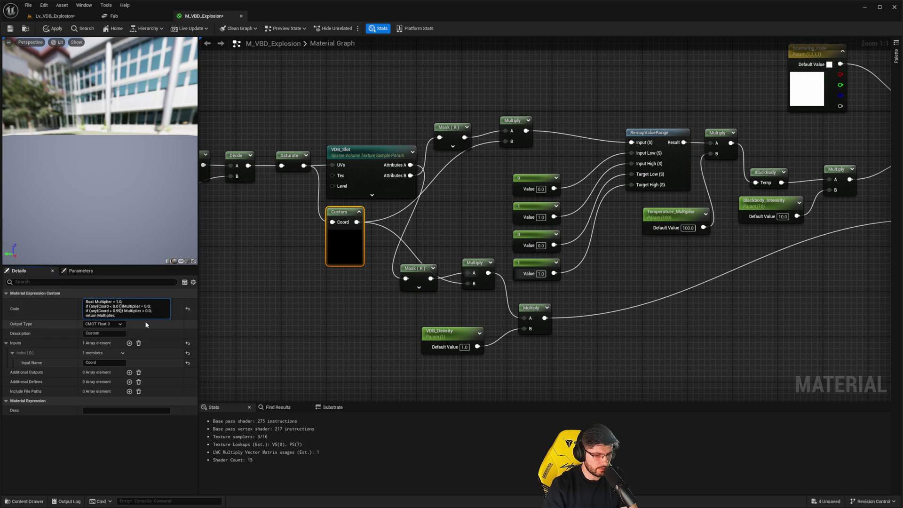
pyautogui.hotkey('shift', 'Return')
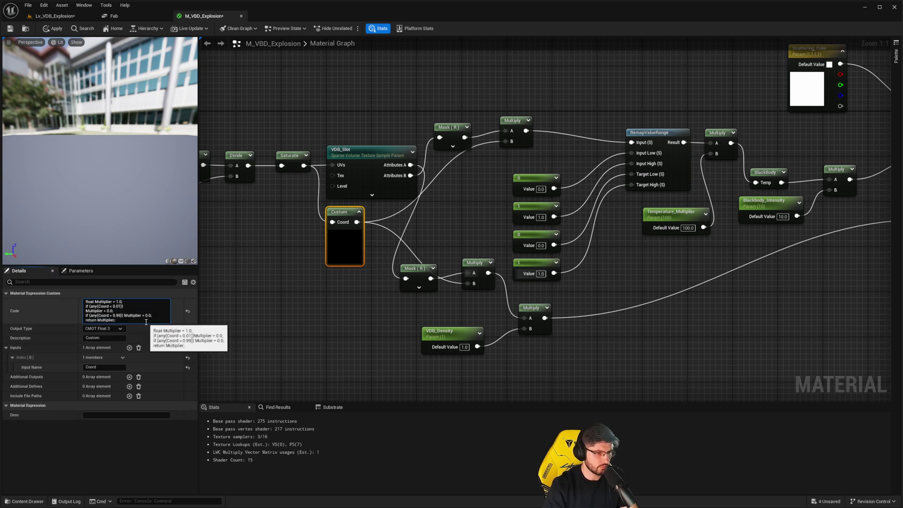
pyautogui.click(124, 315)
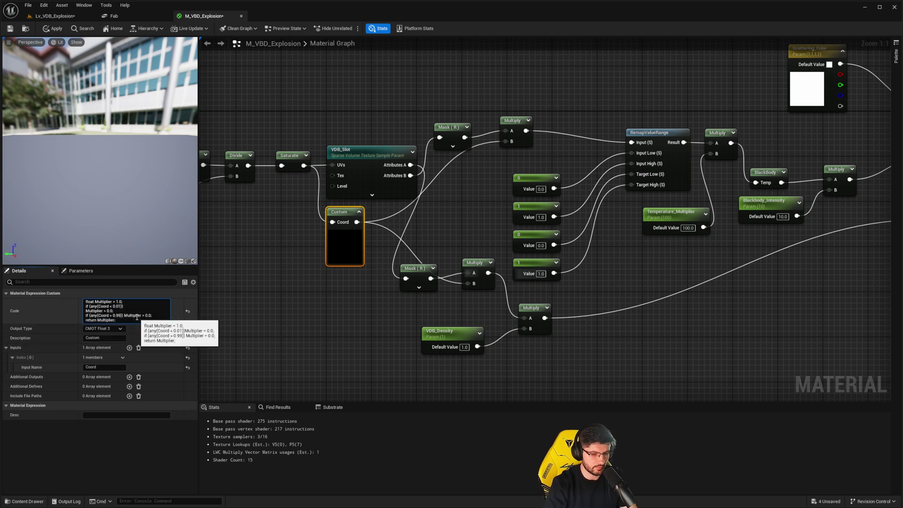
pyautogui.hotkey('shift', 'Return')
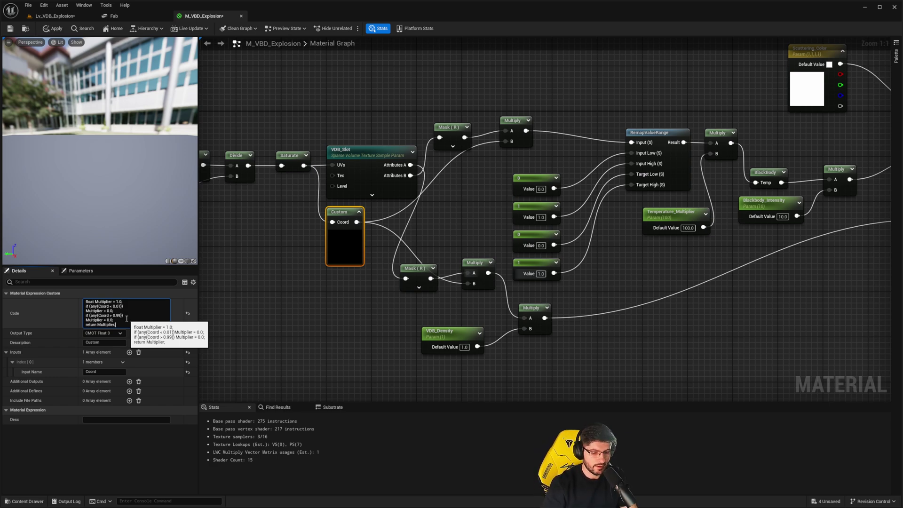
pyautogui.click(499, 231)
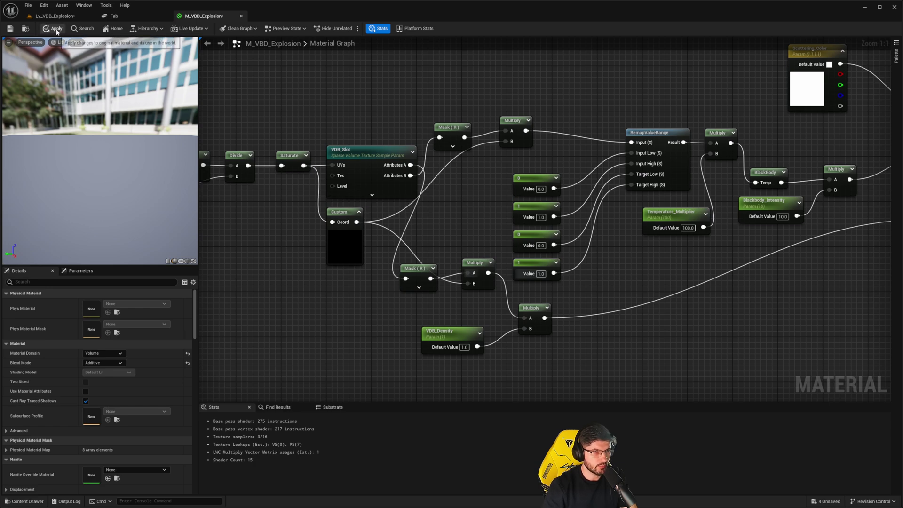
# Bring the M_VBD_Explosion_Inst window into view over the Lv_VDB_Explosion level and enable Playing on the HeterogeneousVolume
pyautogui.click(76, 16)
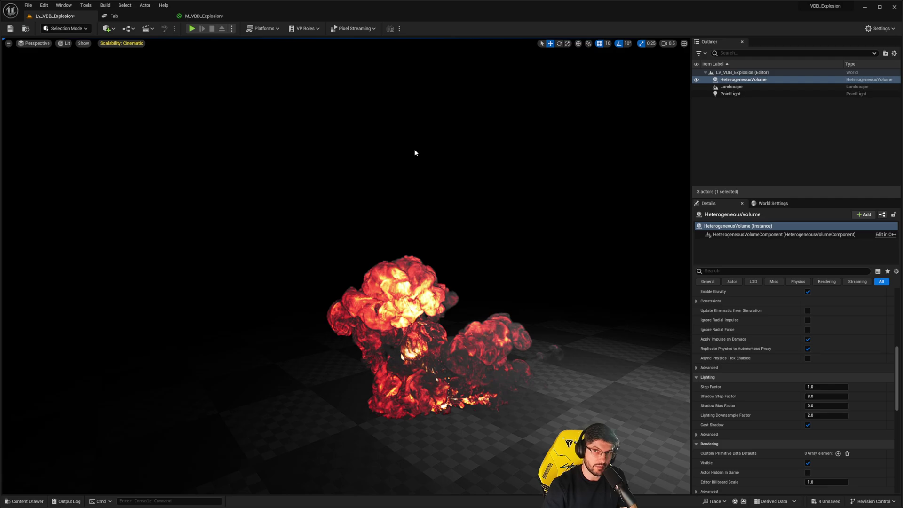
pyautogui.moveTo(902, 112); pyautogui.dragTo(668, 113)
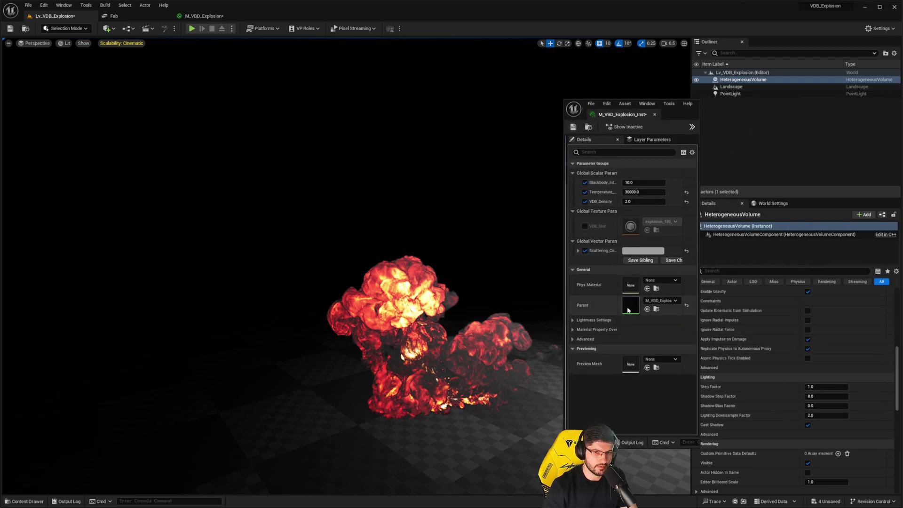
pyautogui.click(743, 79)
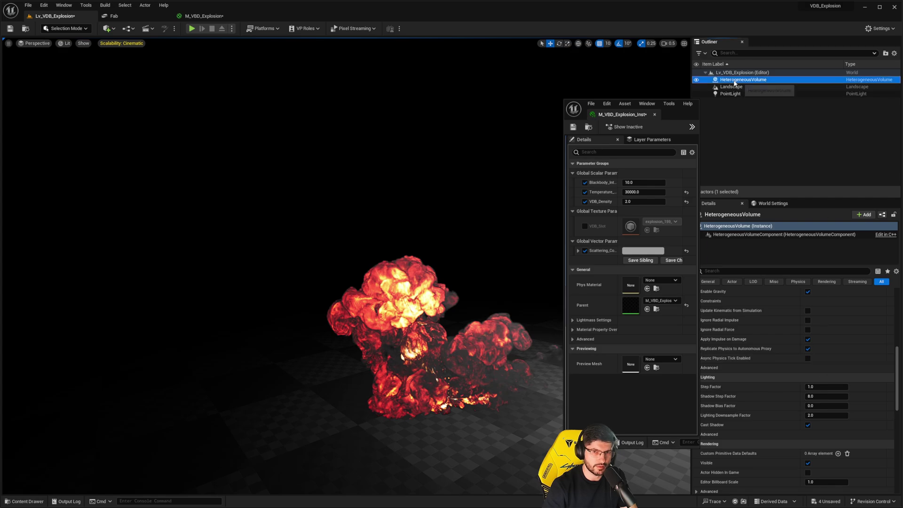
pyautogui.scroll(6, 791, 370)
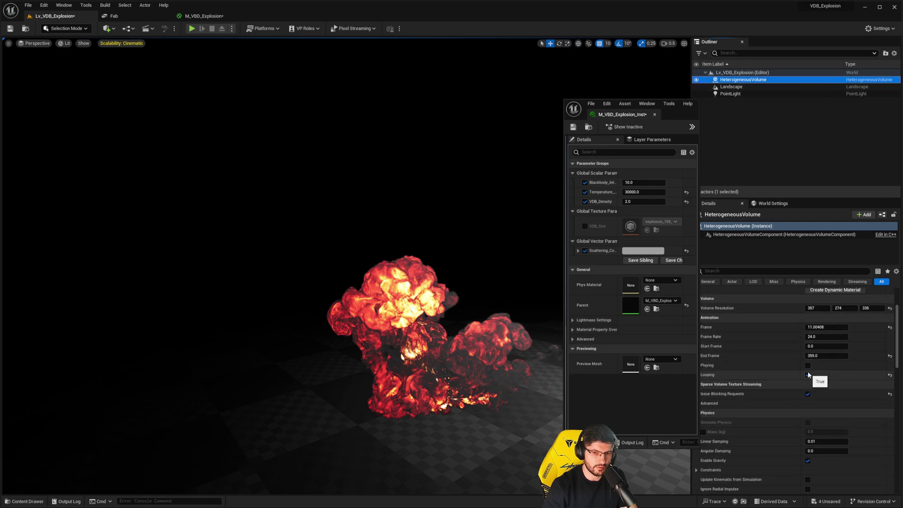
pyautogui.click(807, 366)
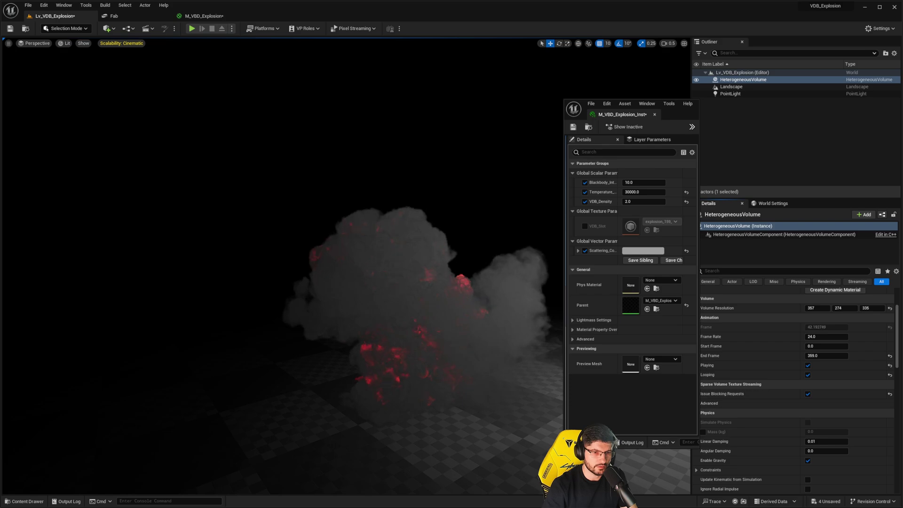